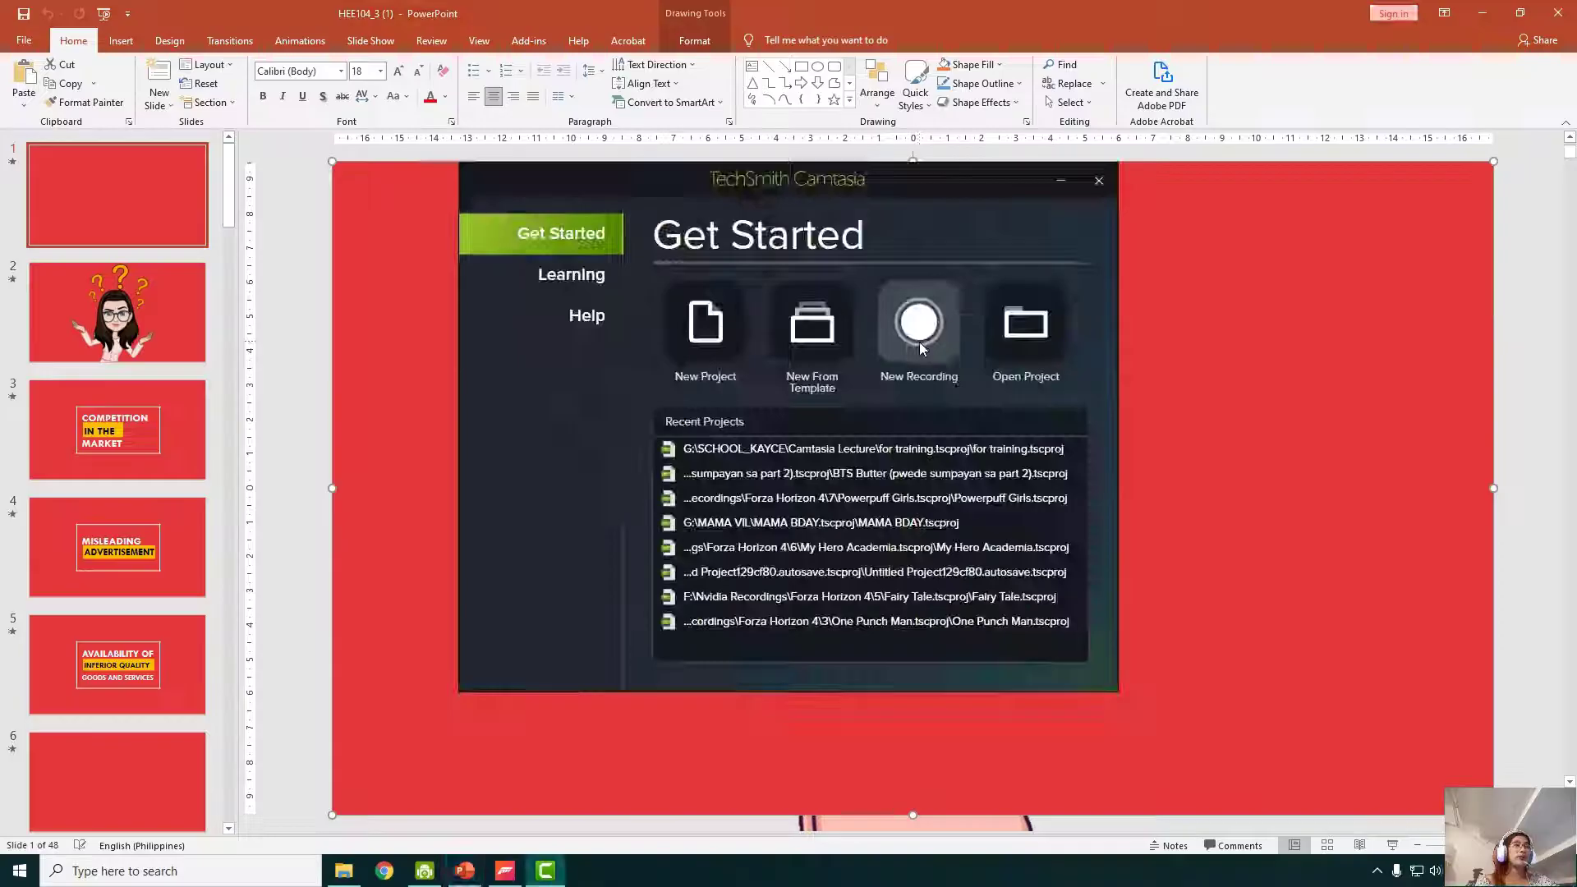
# - Start a new recording, place the capture toolbar over the slide, and show the Screen 1 area choices
pyautogui.click(1008, 324)
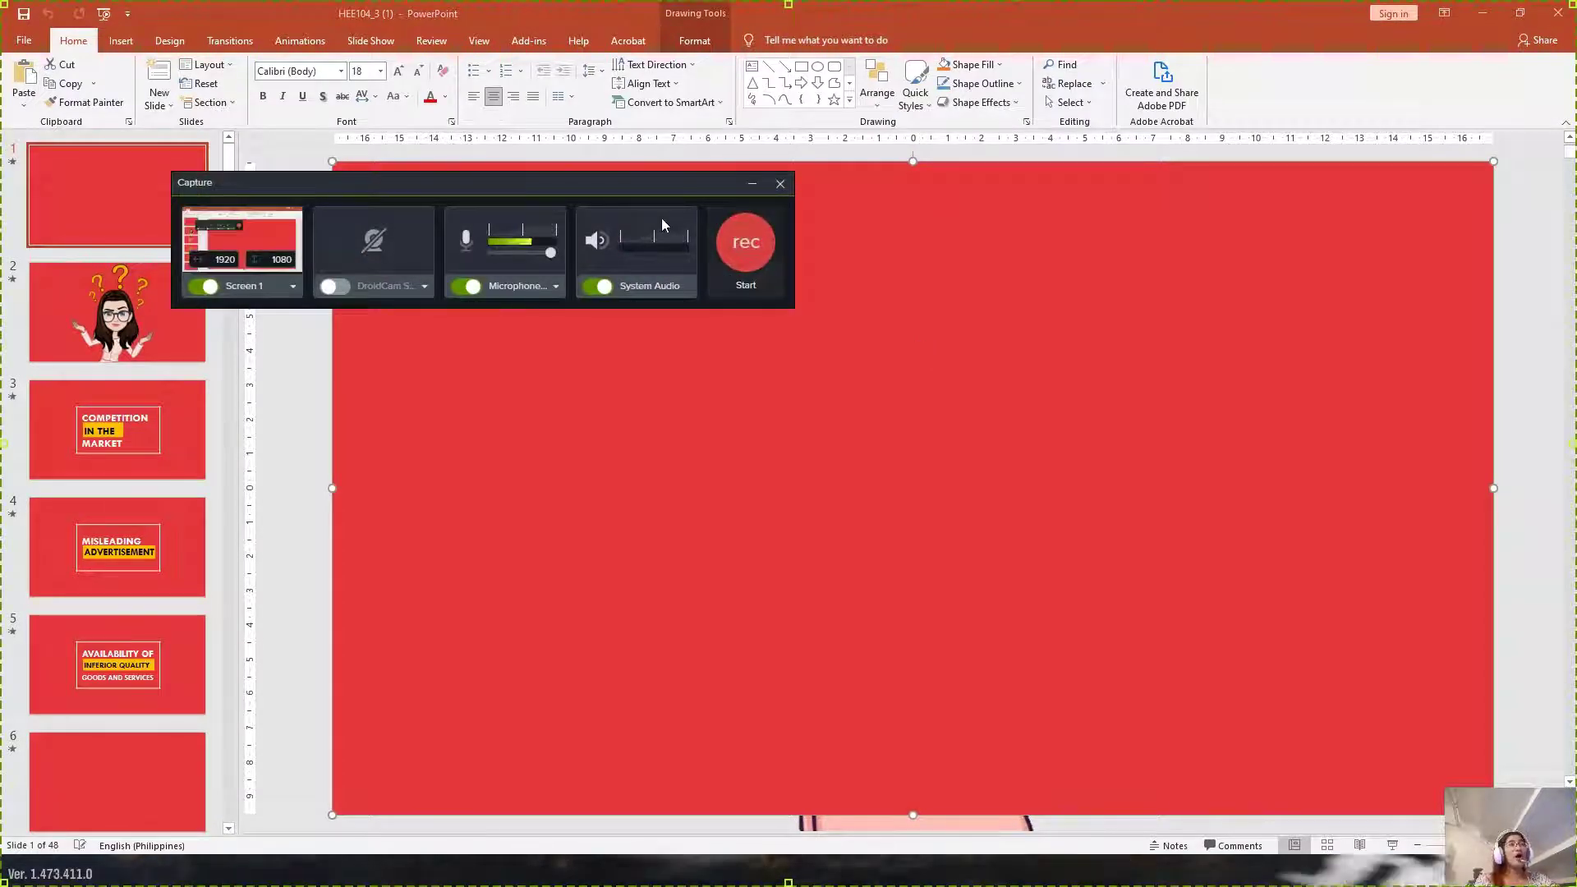
pyautogui.moveTo(633, 182); pyautogui.dragTo(860, 201)
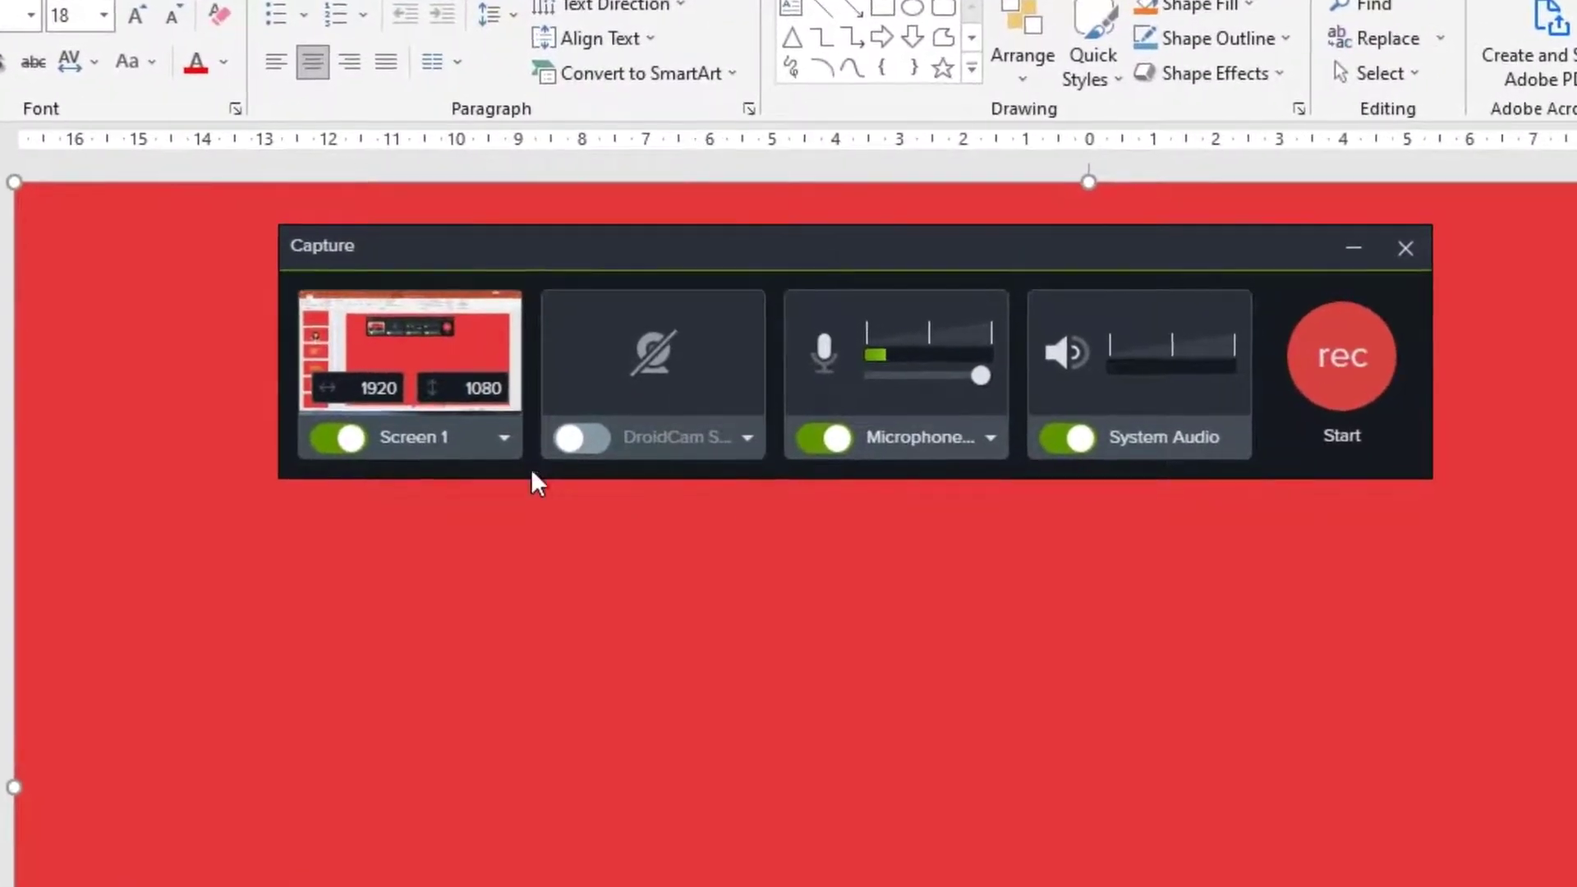
pyautogui.click(501, 439)
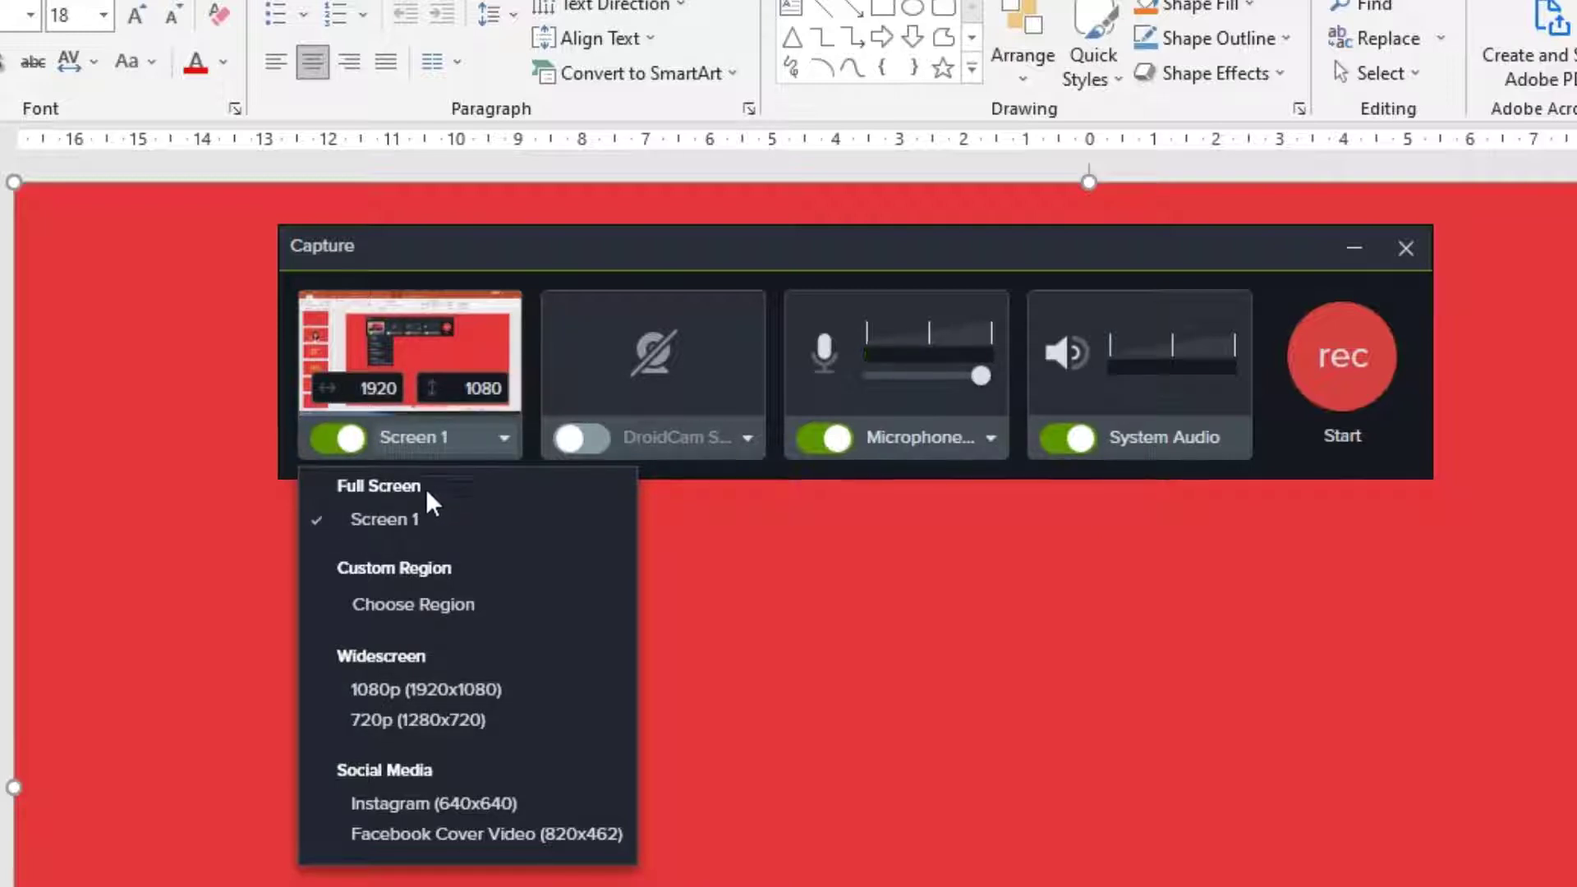
# - Keep the capture area as Full Screen on Screen 1 at 1920×1080
pyautogui.click(401, 519)
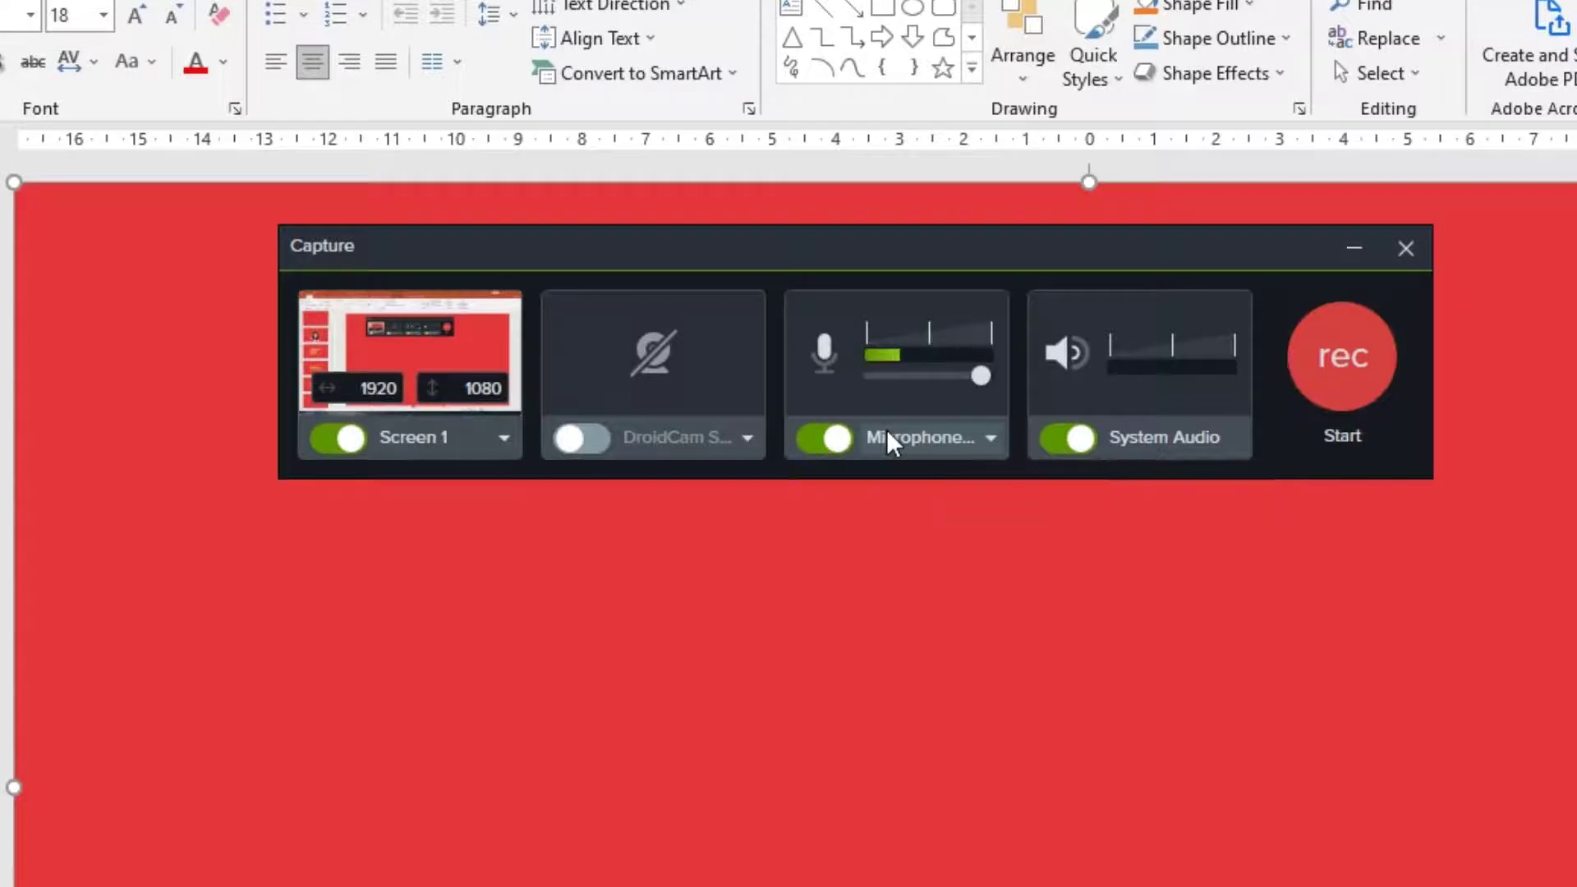
# - Keep the USB PnP Sound Device microphone, drop its volume to zero, then raise it to maximum
pyautogui.click(969, 439)
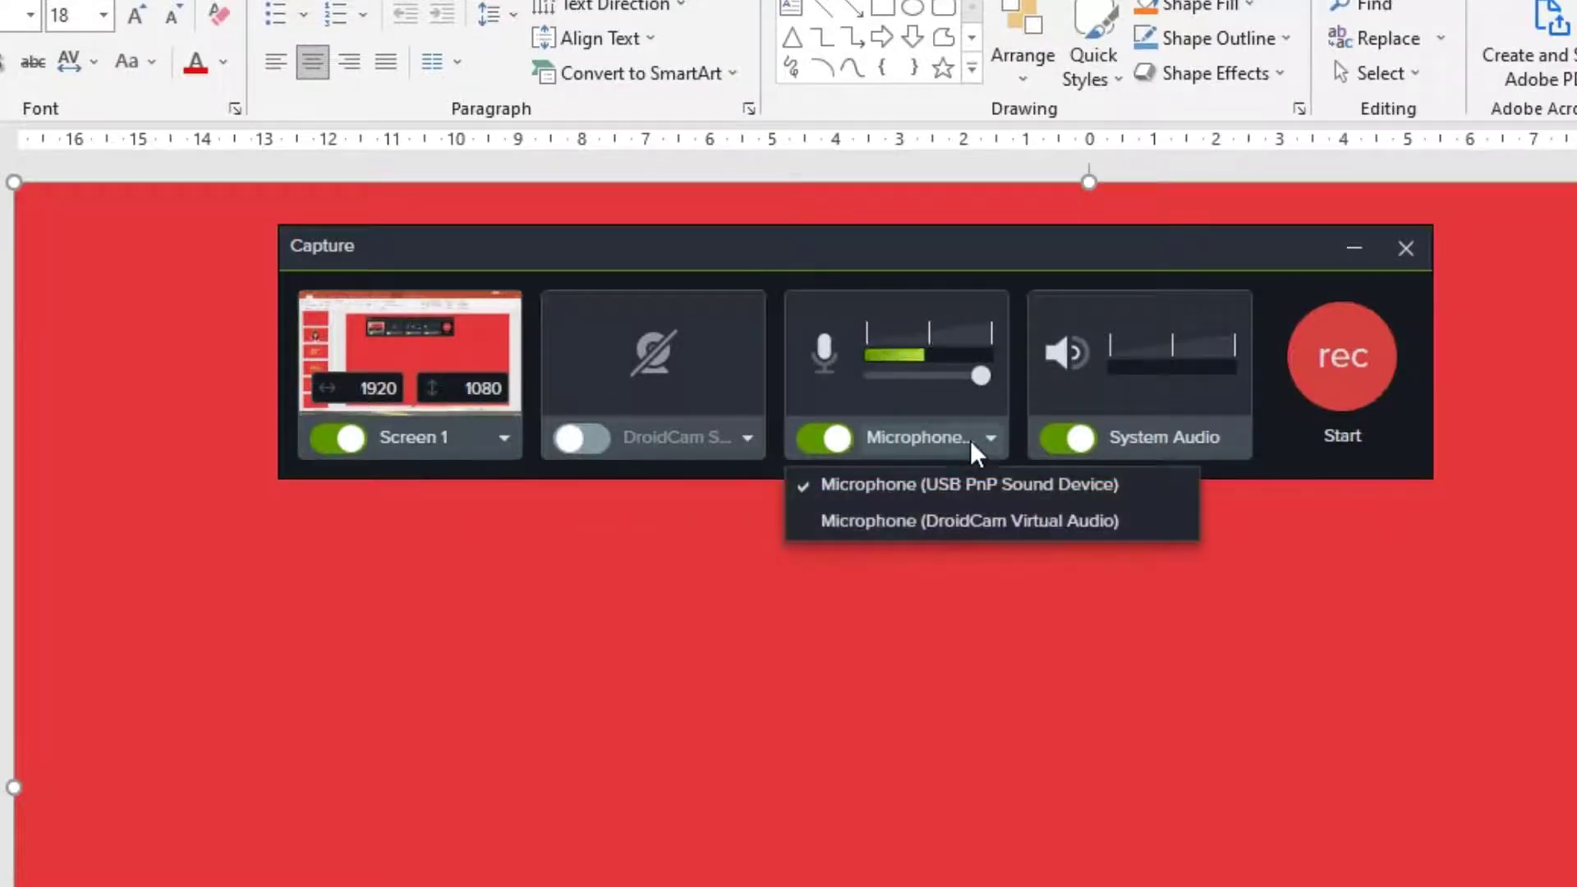
pyautogui.click(980, 440)
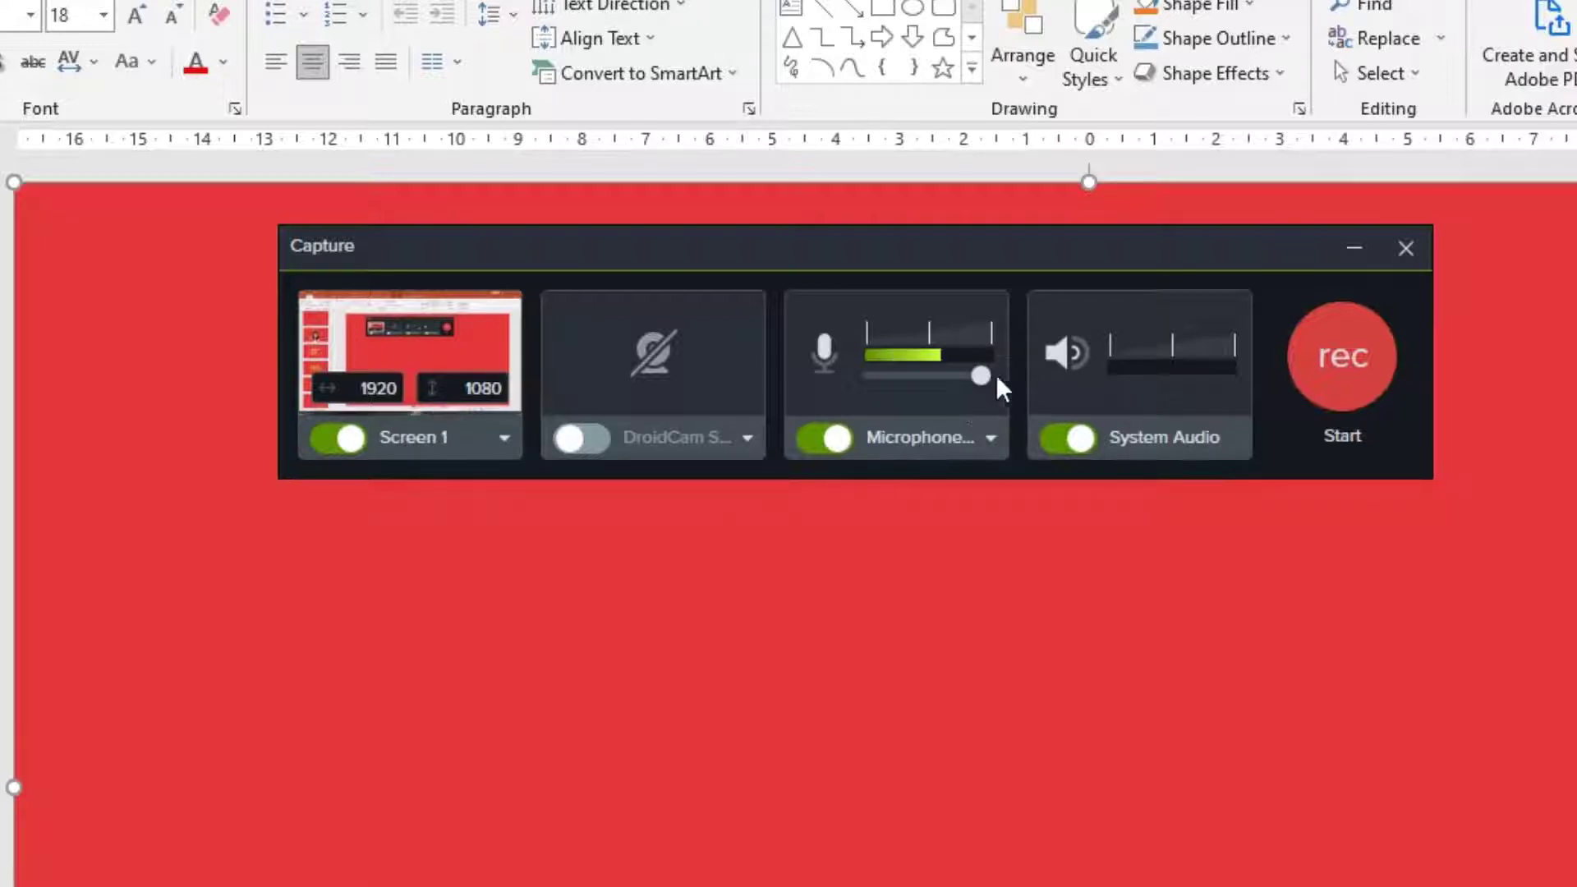
pyautogui.moveTo(981, 376); pyautogui.dragTo(867, 371)
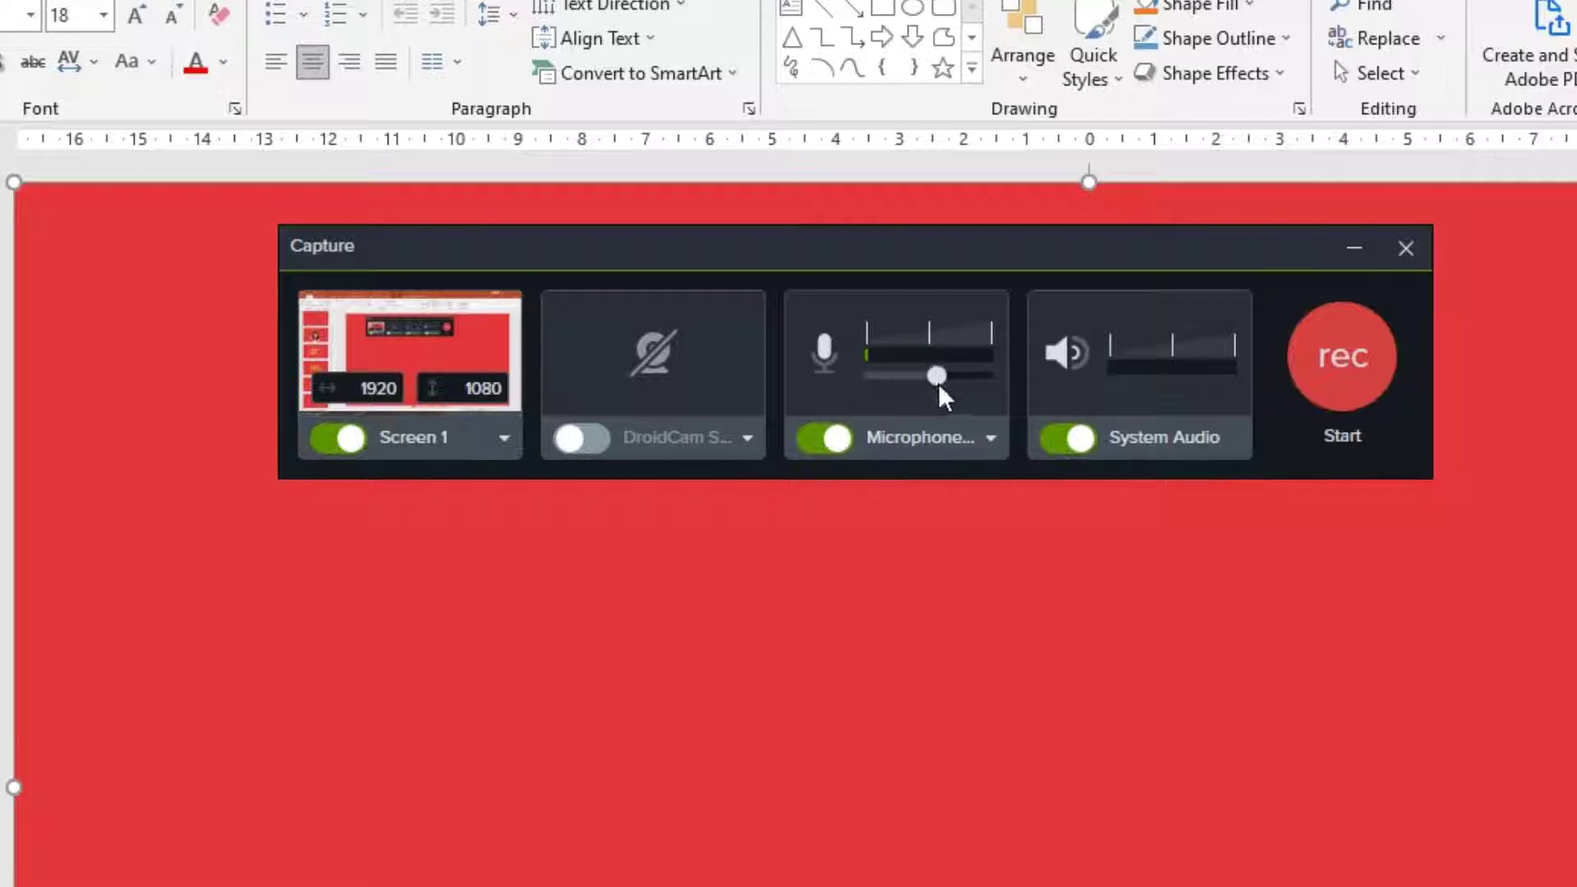
pyautogui.moveTo(976, 390); pyautogui.dragTo(995, 391)
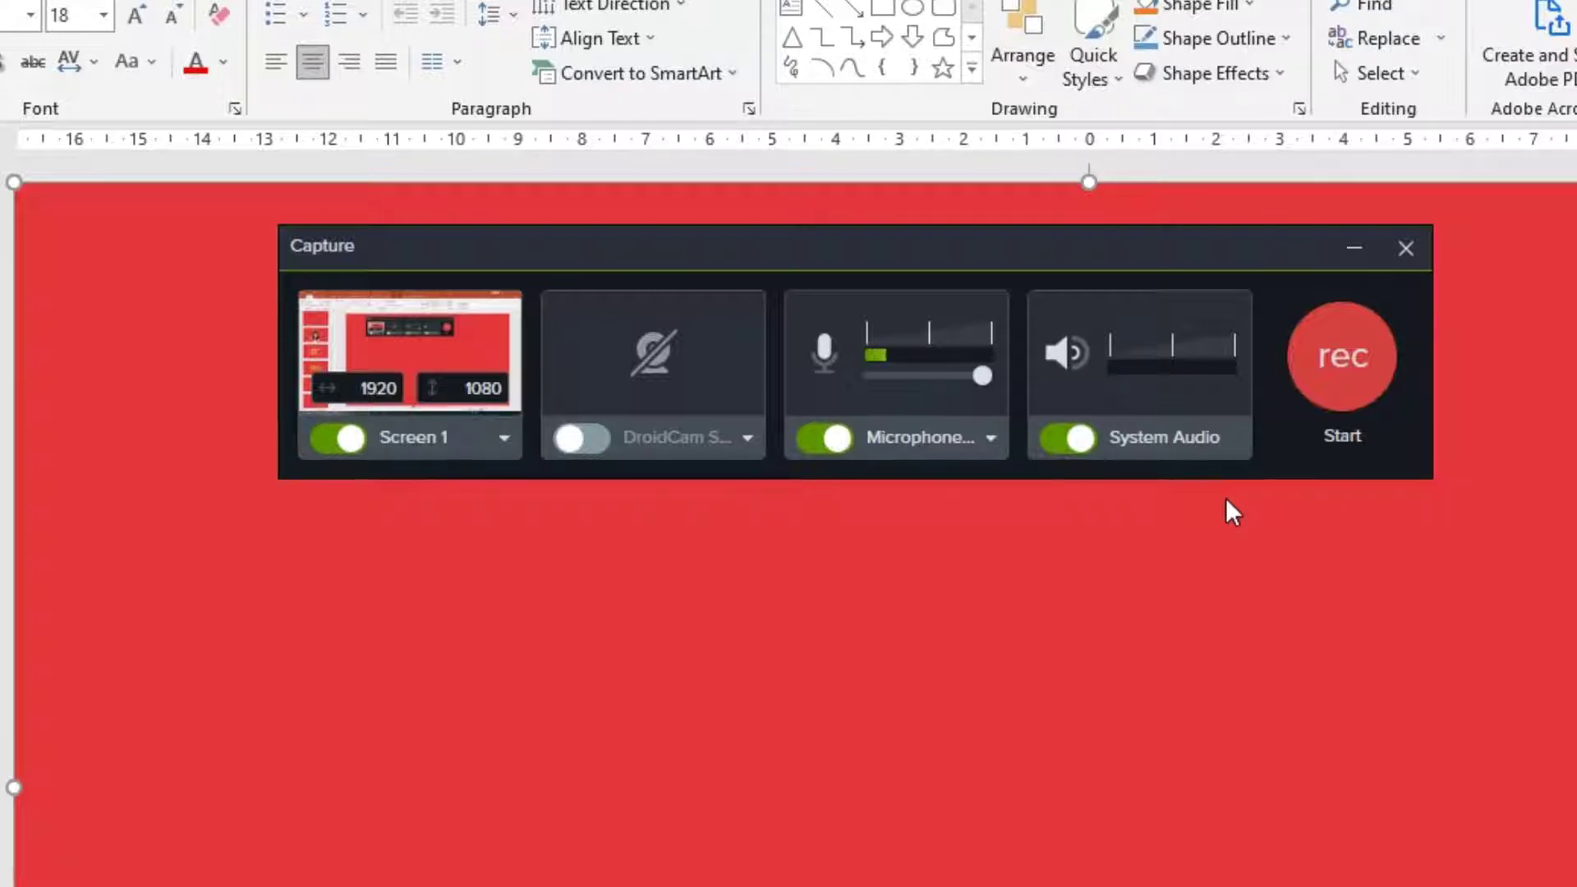
# - Begin the Camtasia recording and launch the PowerPoint deck as a full-screen slide show
pyautogui.click(1341, 377)
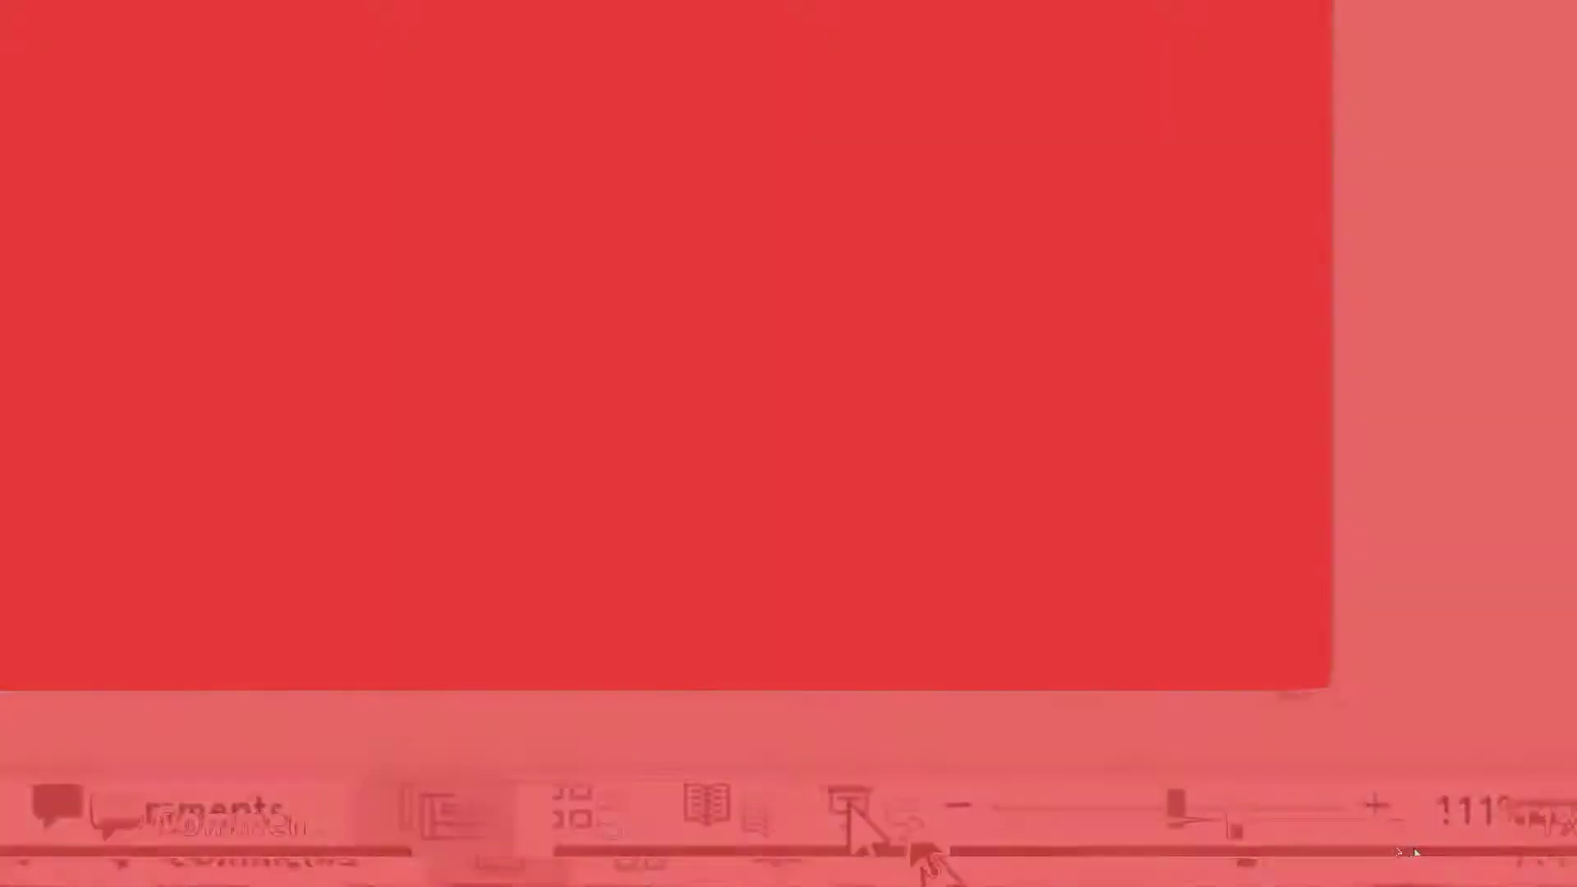
pyautogui.click(1393, 850)
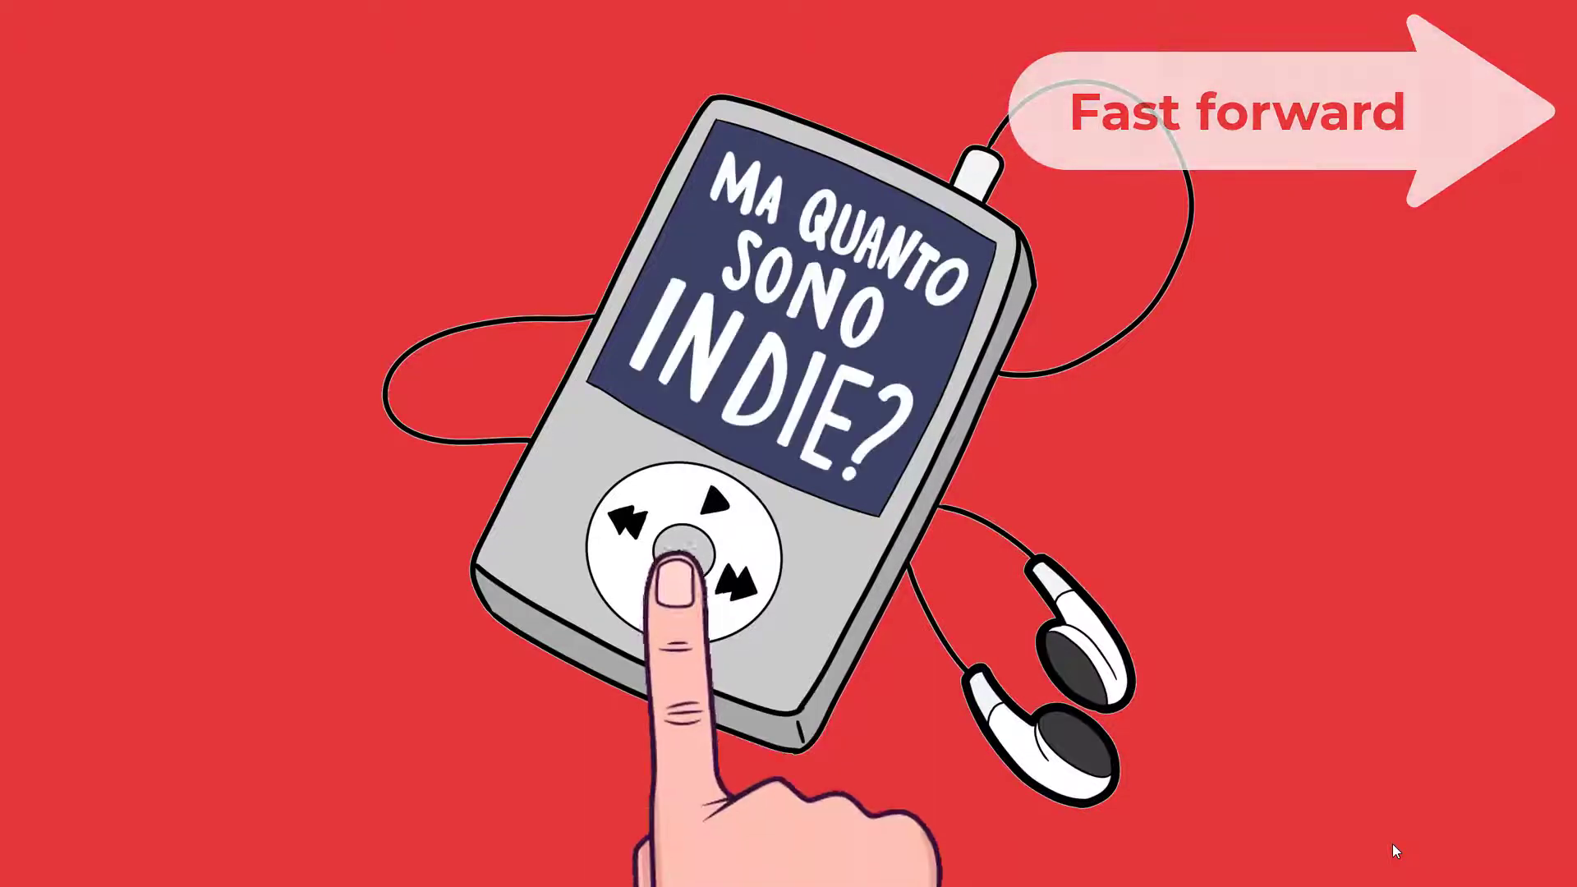
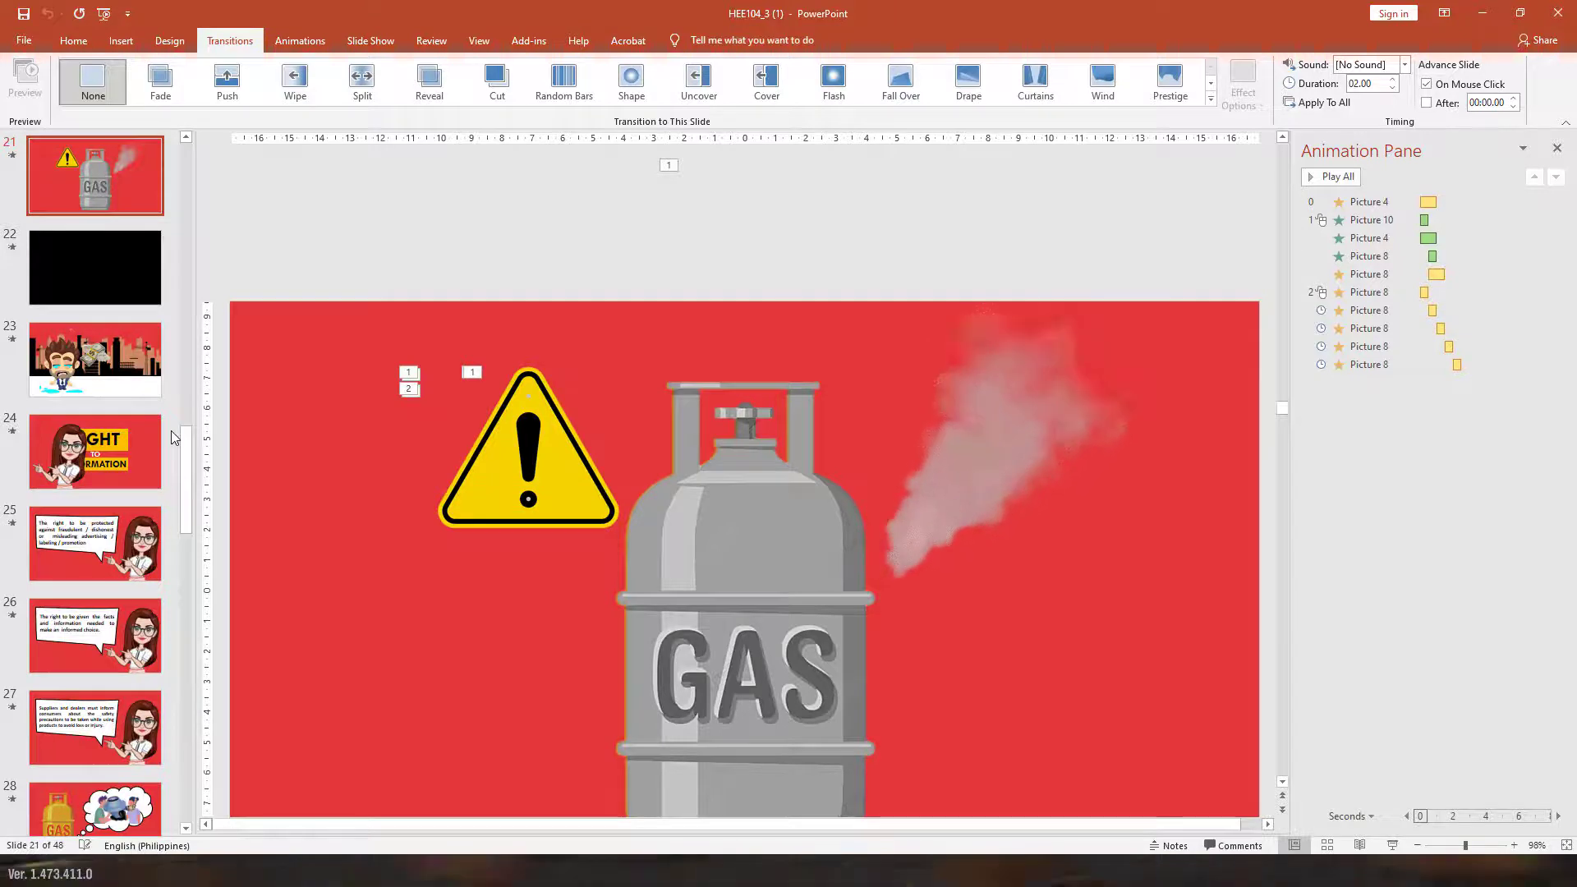
# - Preview the gas cylinder slide's animations from the first Picture 4 entry with Play From
pyautogui.click(1322, 202)
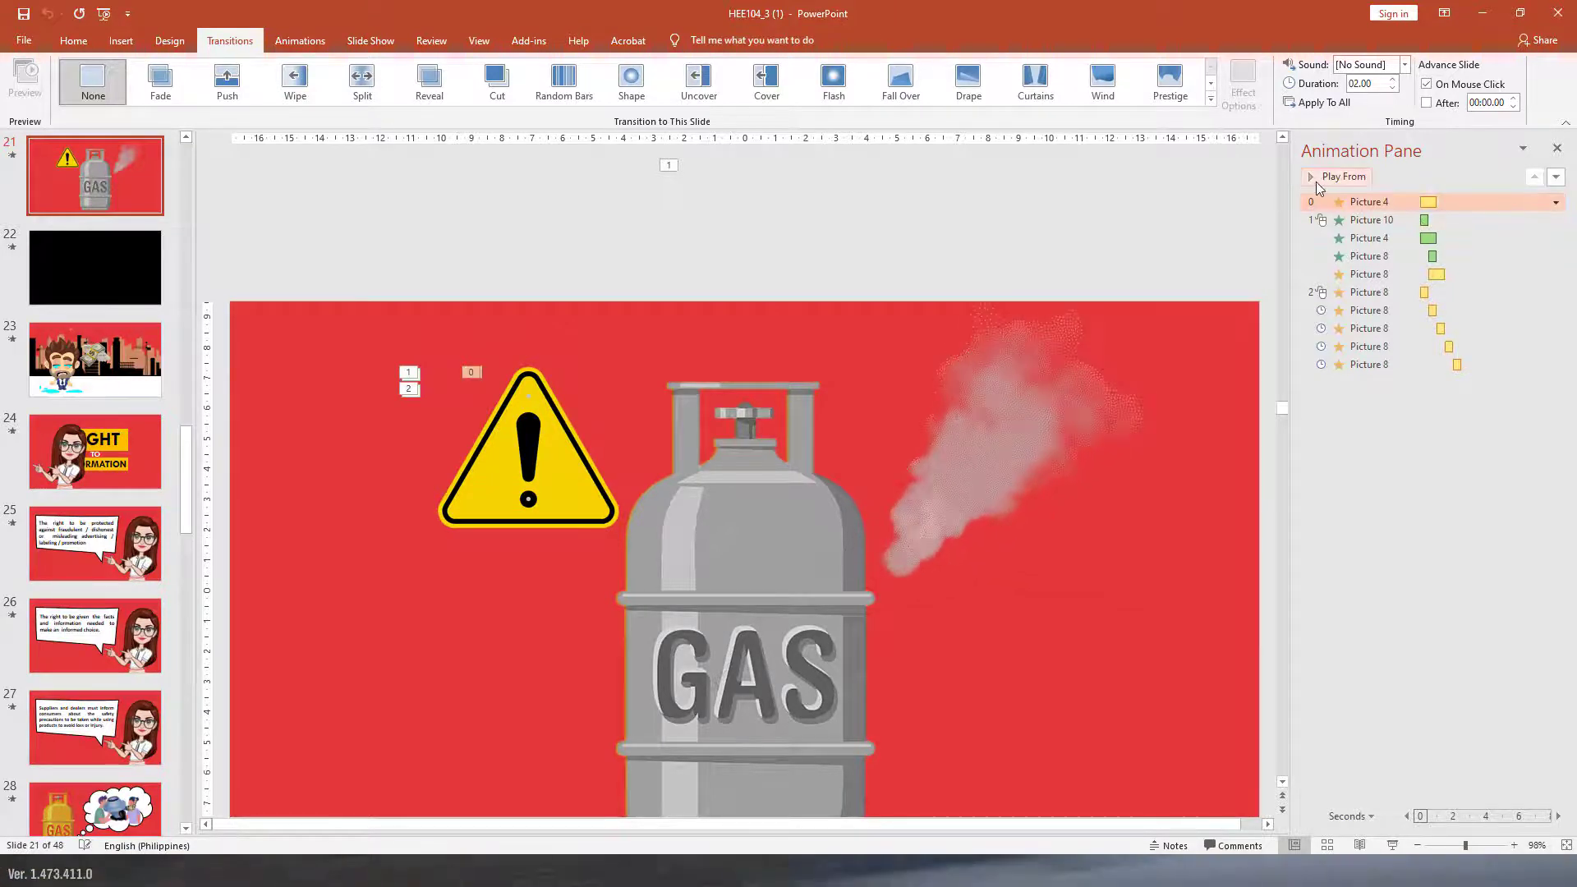
pyautogui.click(1317, 181)
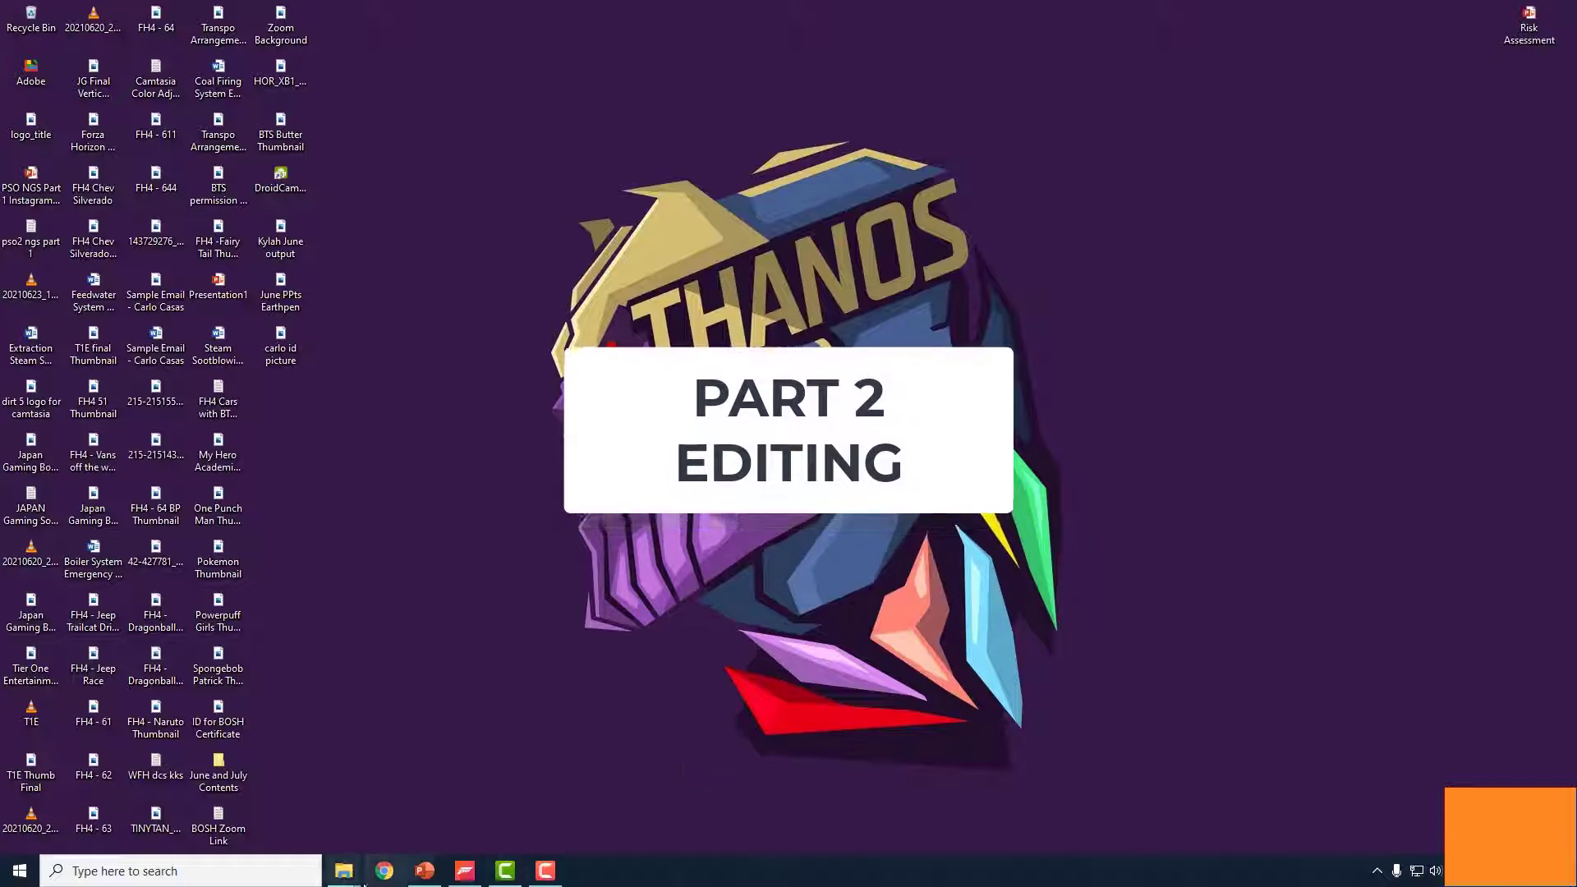
# - Switch to the TechSmith Camtasia 2021 project window from the taskbar
pyautogui.moveTo(424, 871)
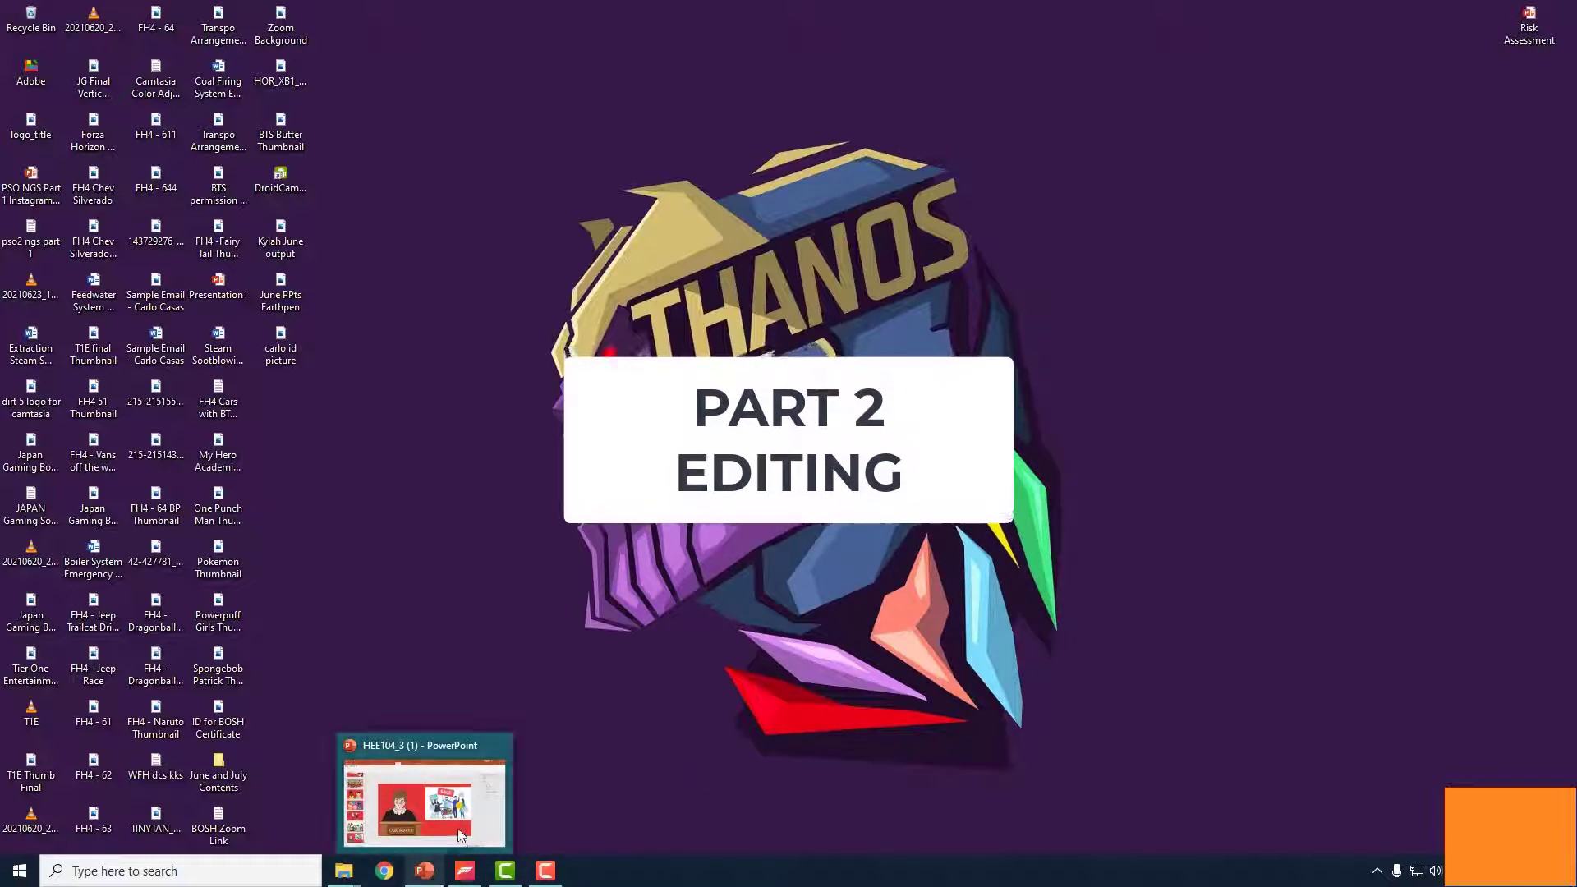
pyautogui.moveTo(504, 875)
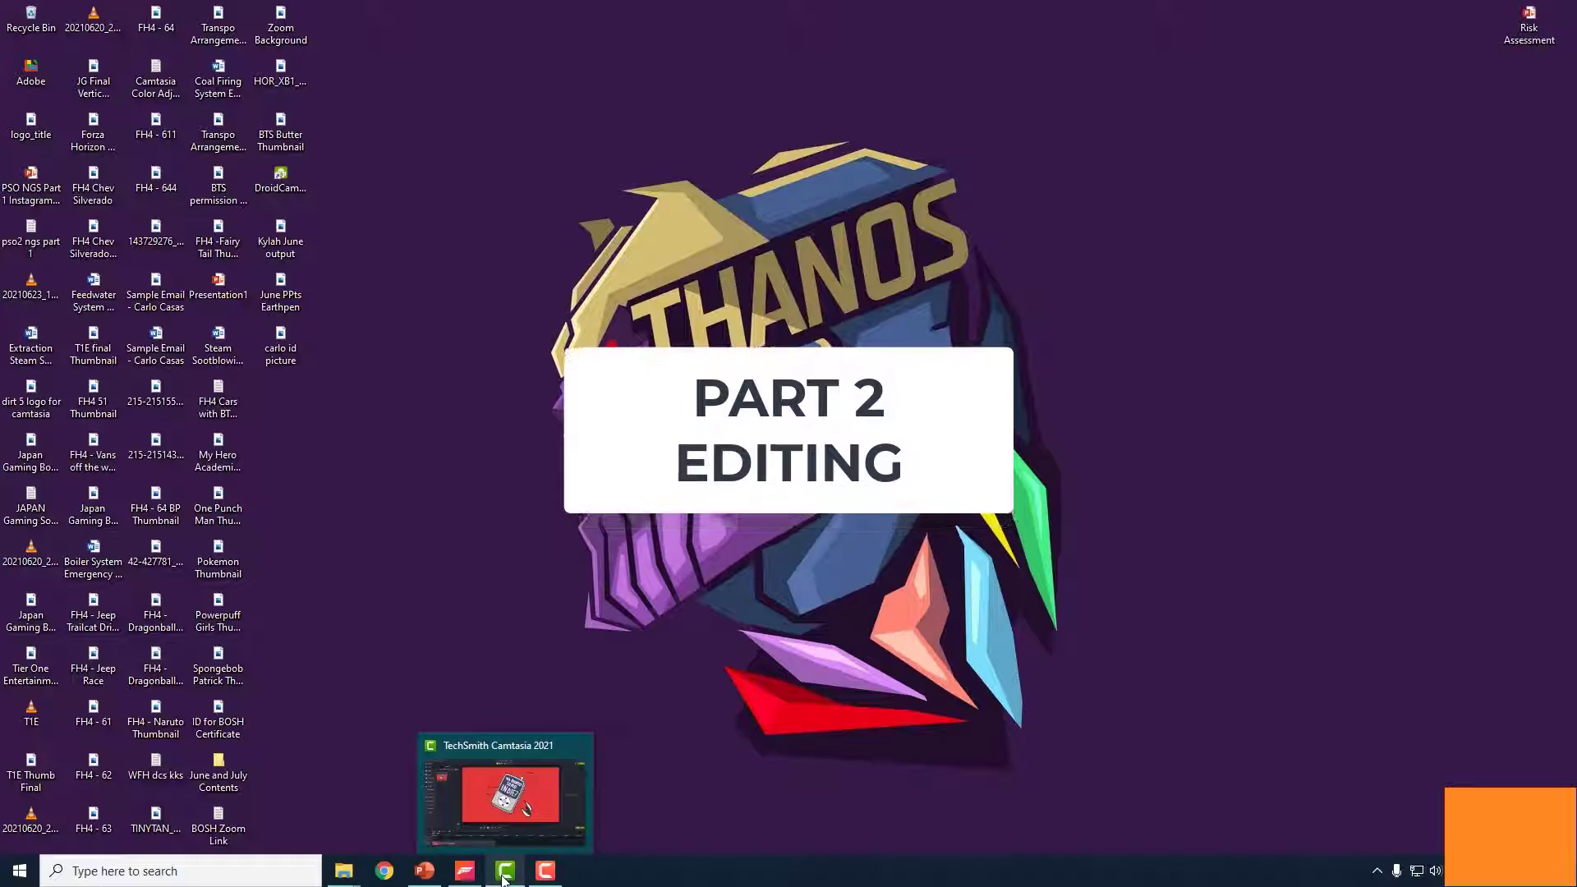
pyautogui.click(504, 876)
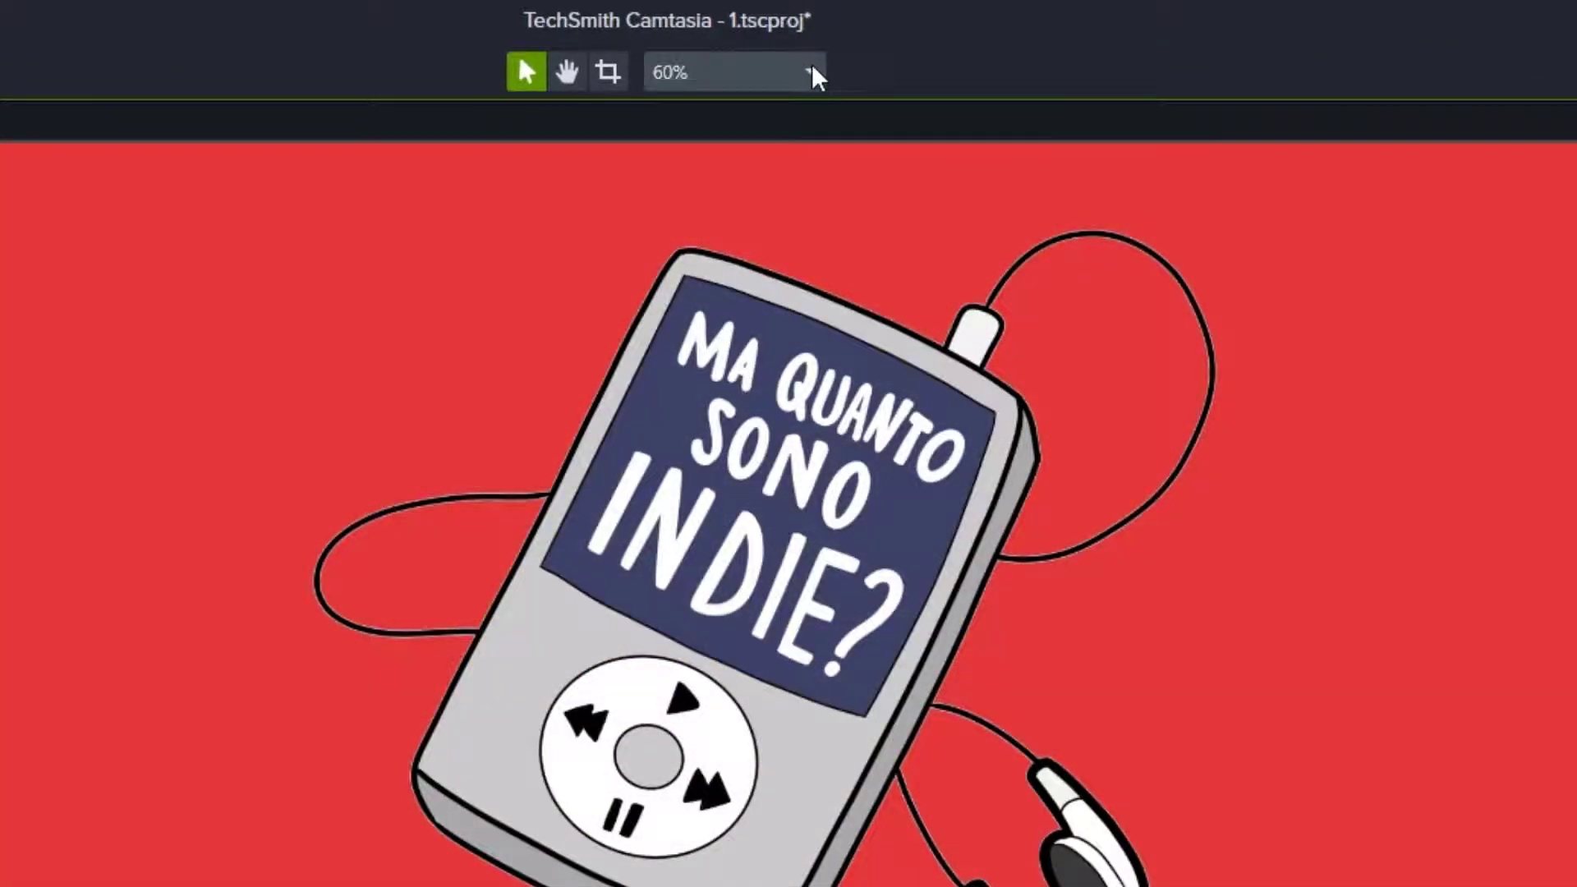
pyautogui.click(811, 74)
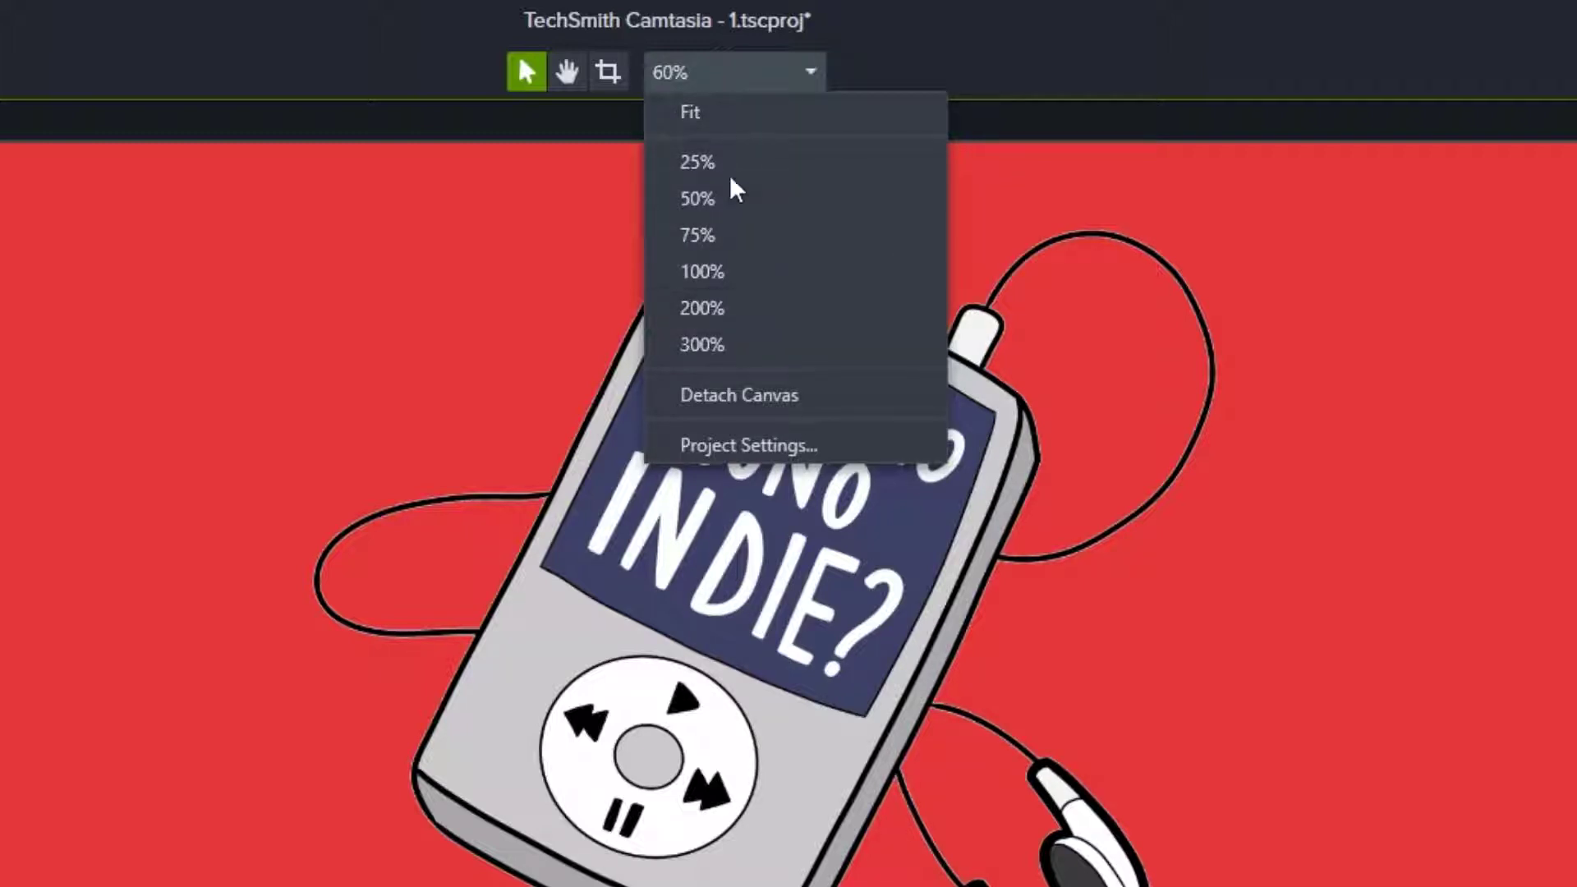
pyautogui.click(963, 49)
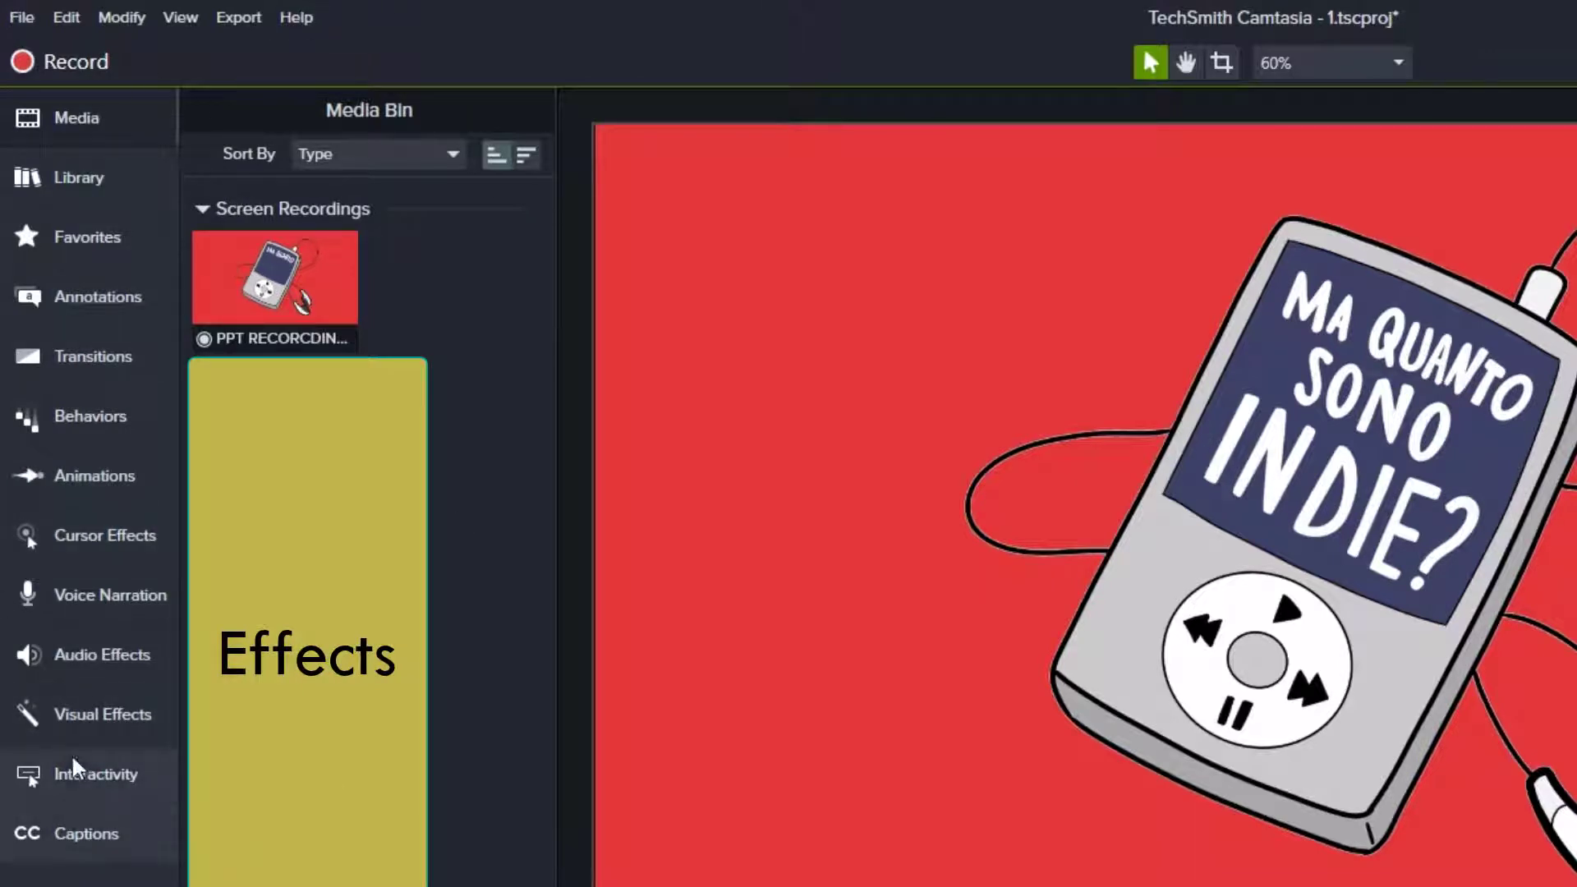
# - Browse the effect, narration, cursor, animation, transition, behavior and annotation panels, picking the purple callout
pyautogui.click(95, 662)
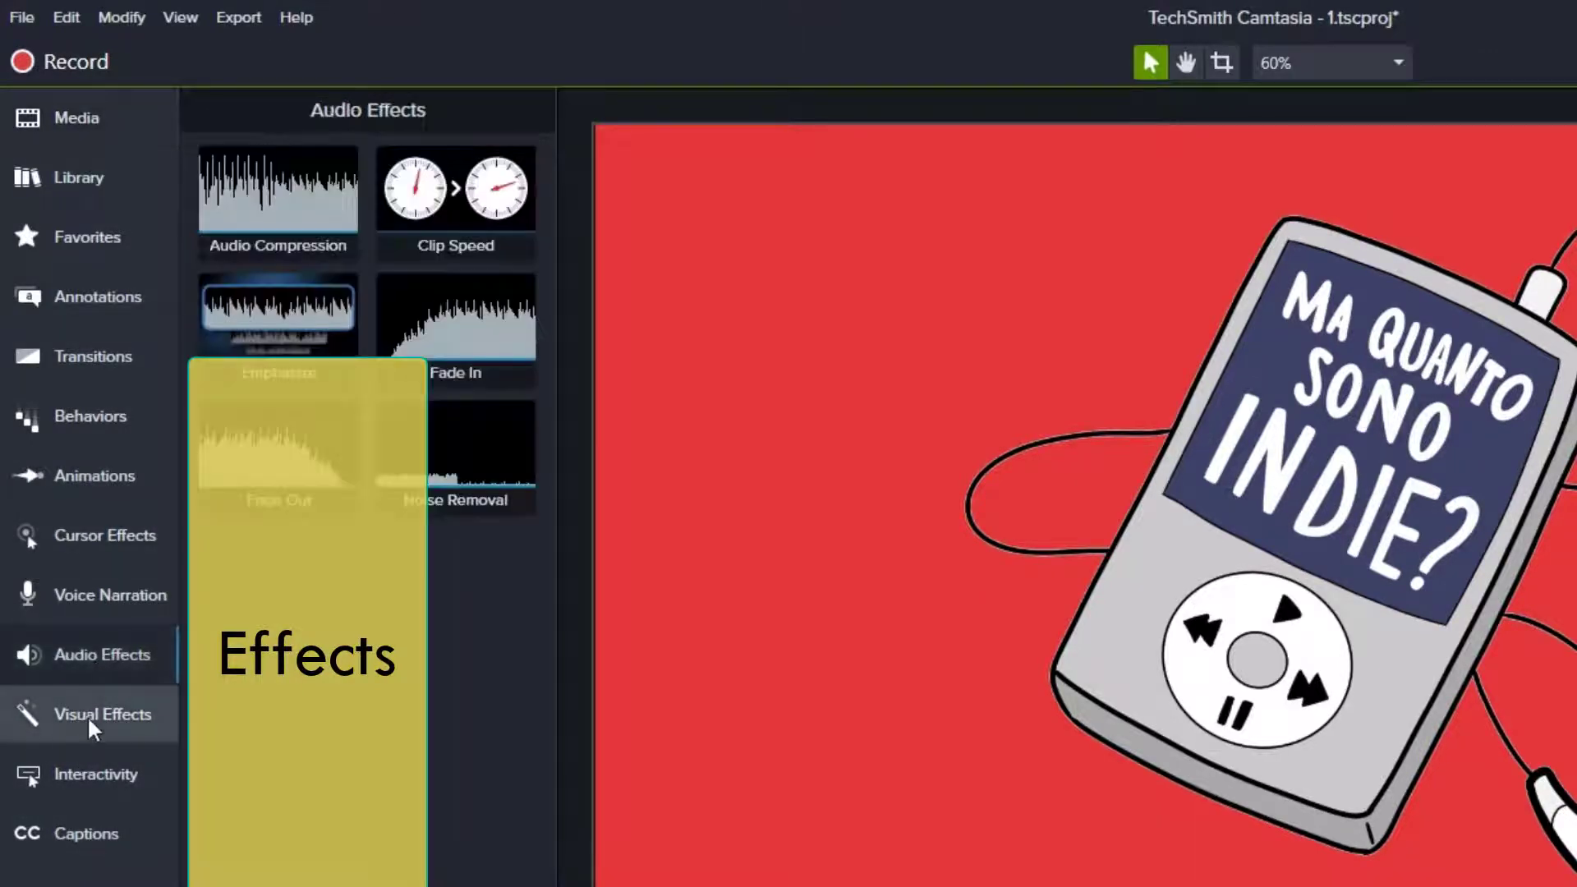
pyautogui.click(95, 689)
pyautogui.click(105, 586)
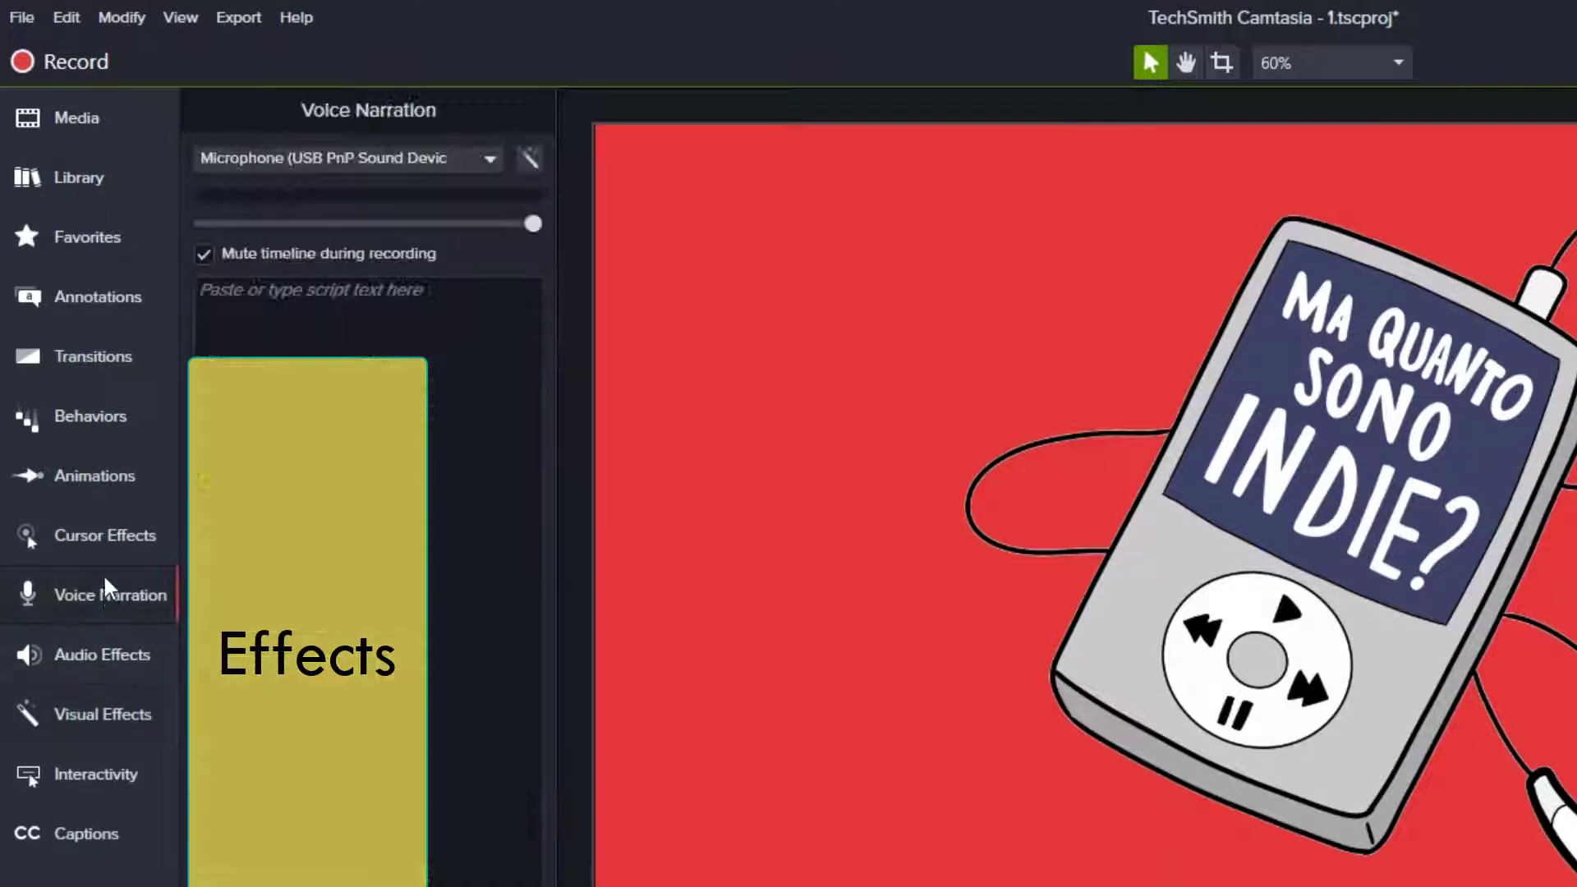
pyautogui.click(105, 535)
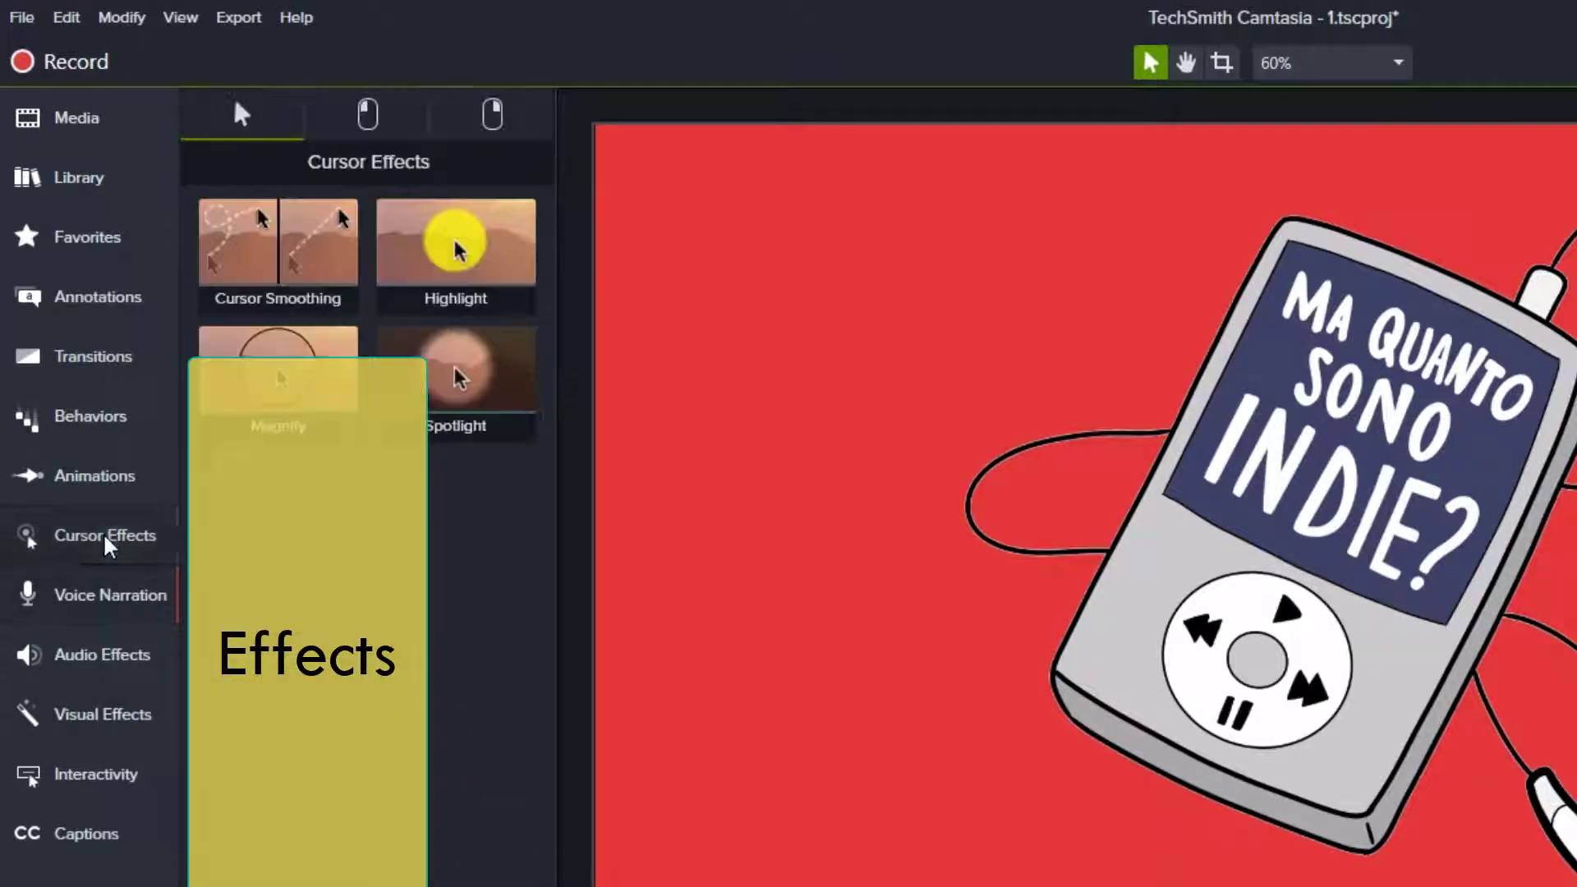
pyautogui.click(92, 492)
pyautogui.click(94, 379)
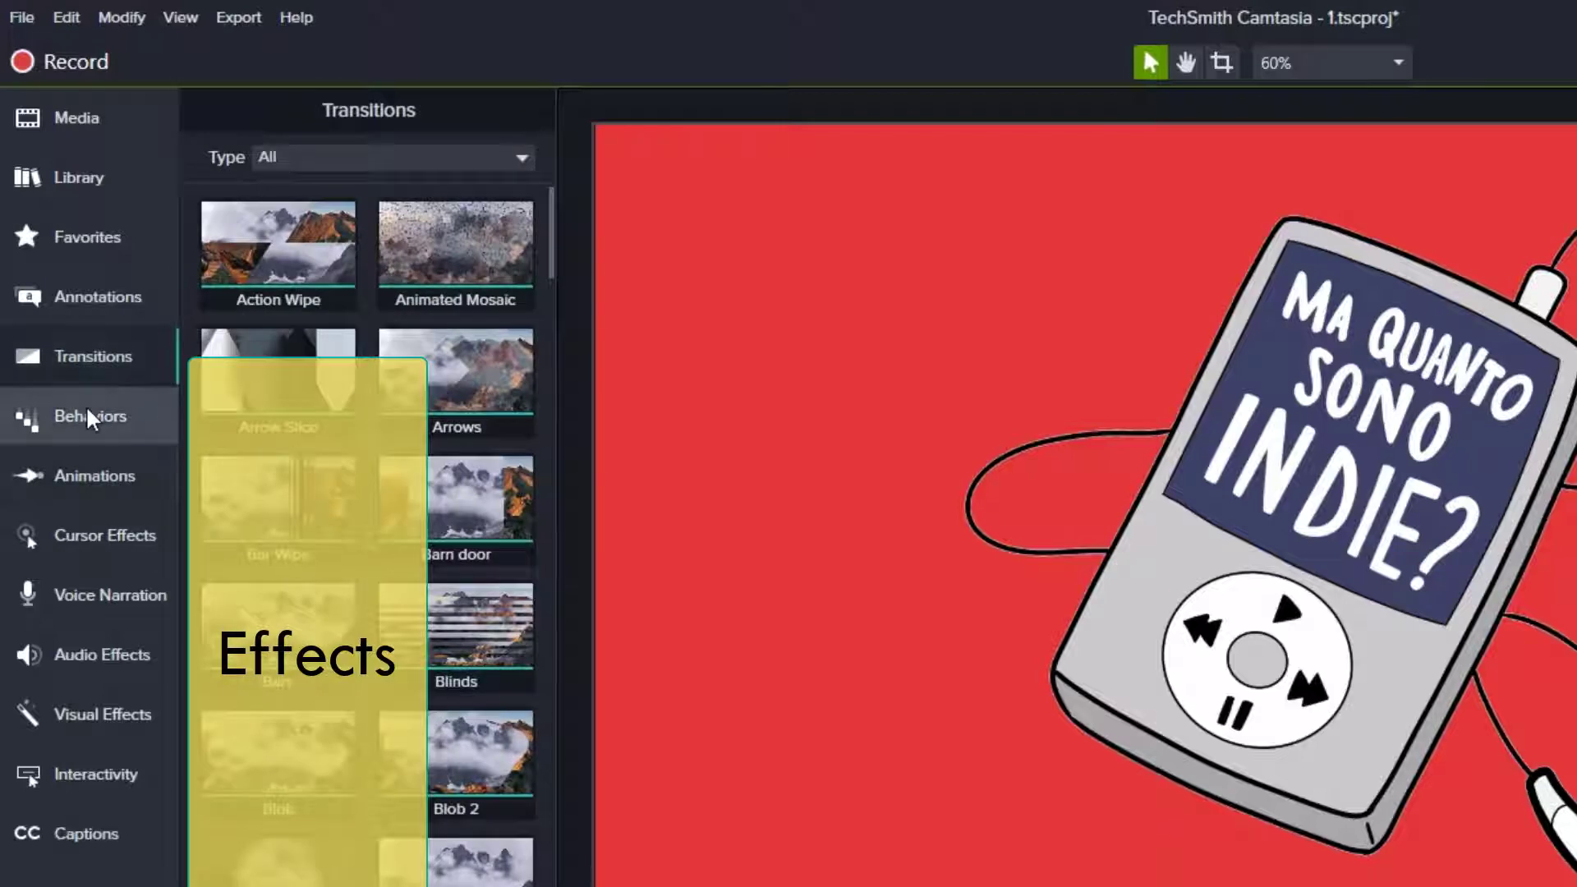
pyautogui.click(90, 419)
pyautogui.click(109, 316)
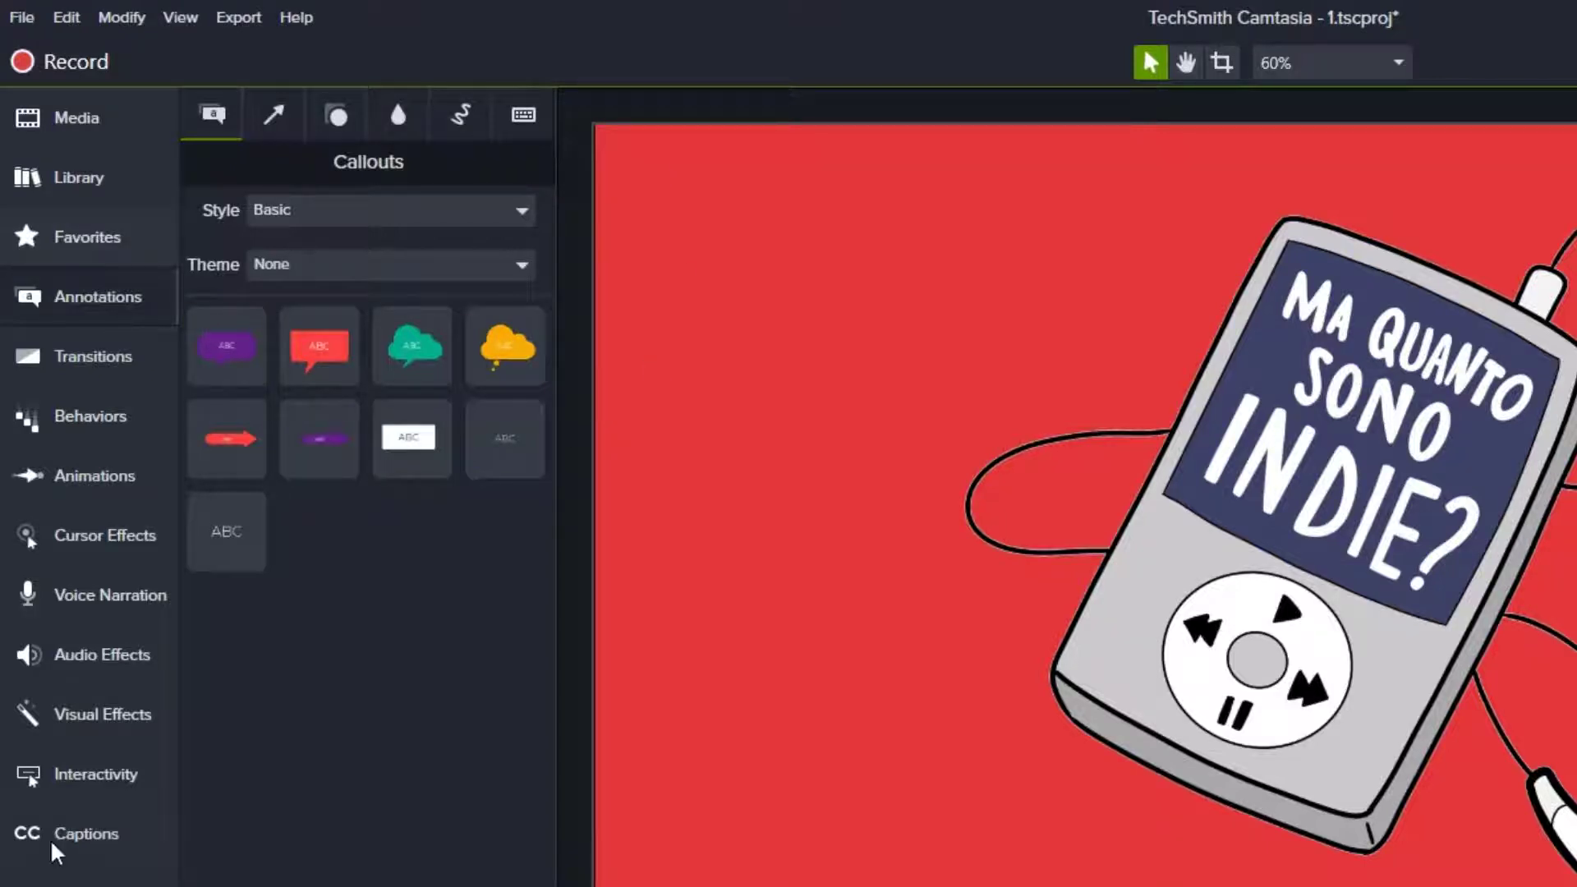
pyautogui.click(257, 371)
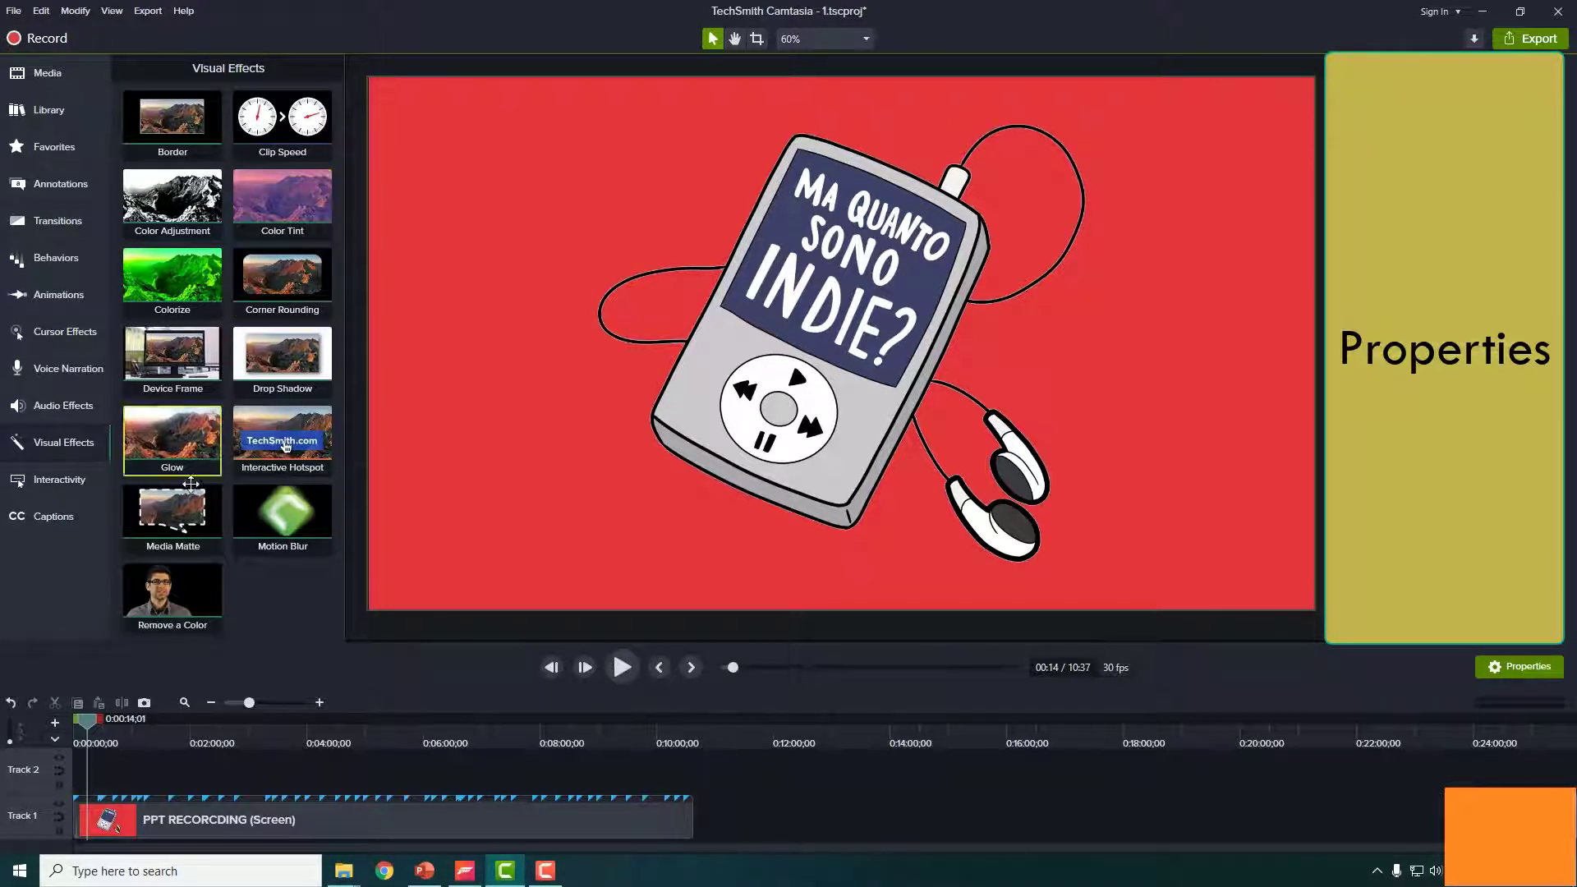
# - Apply Glow (35% radius, 60% intensity) to the PPT RECORDING clip on Track 1
pyautogui.click(52, 409)
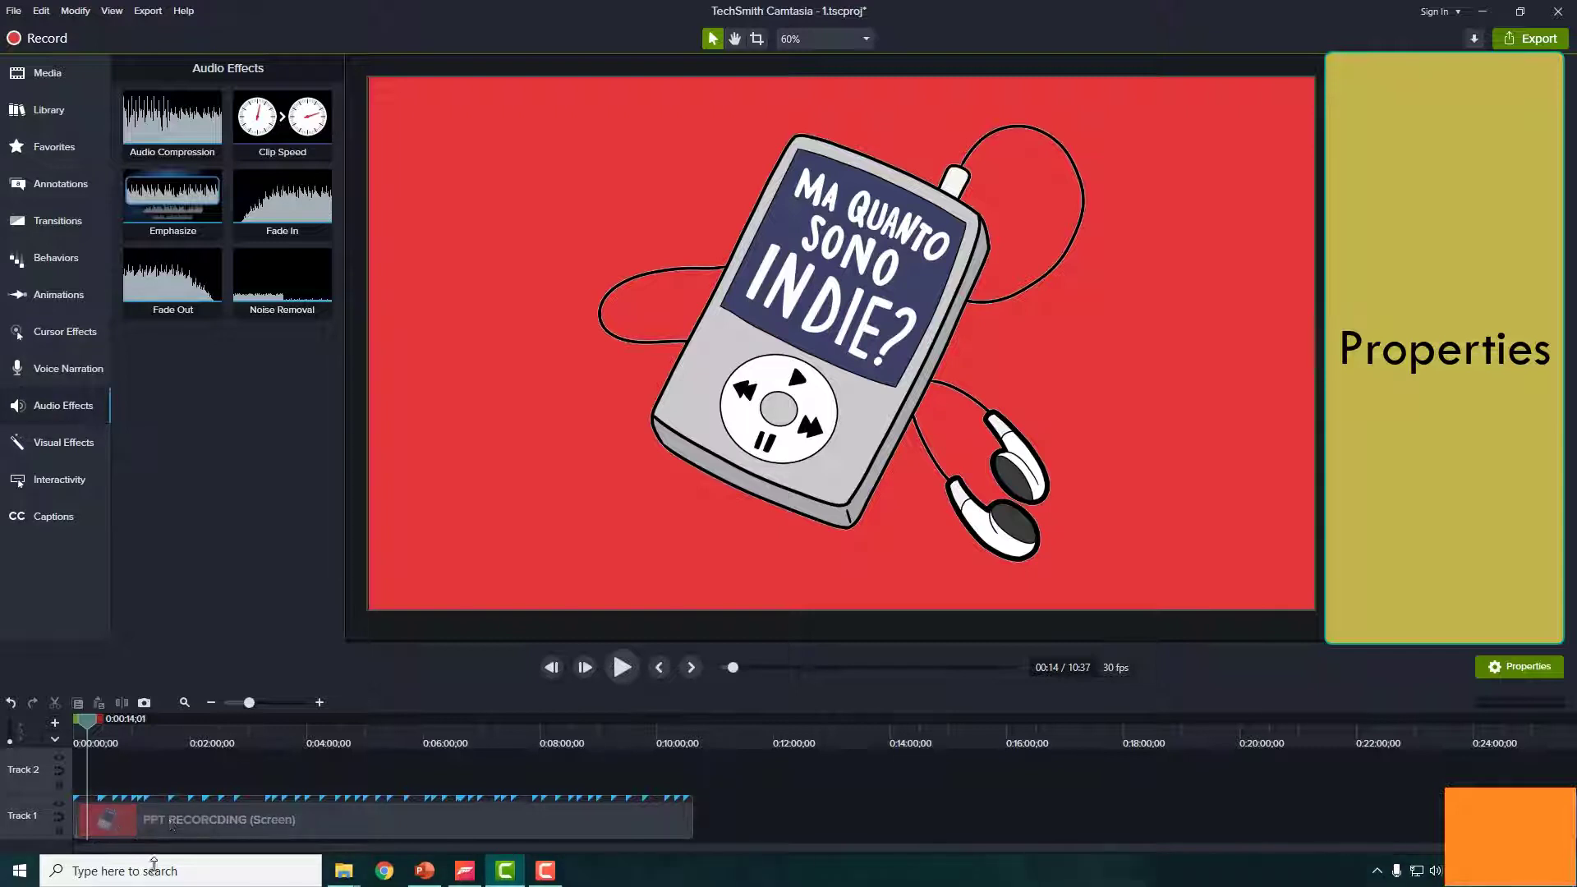
pyautogui.click(62, 434)
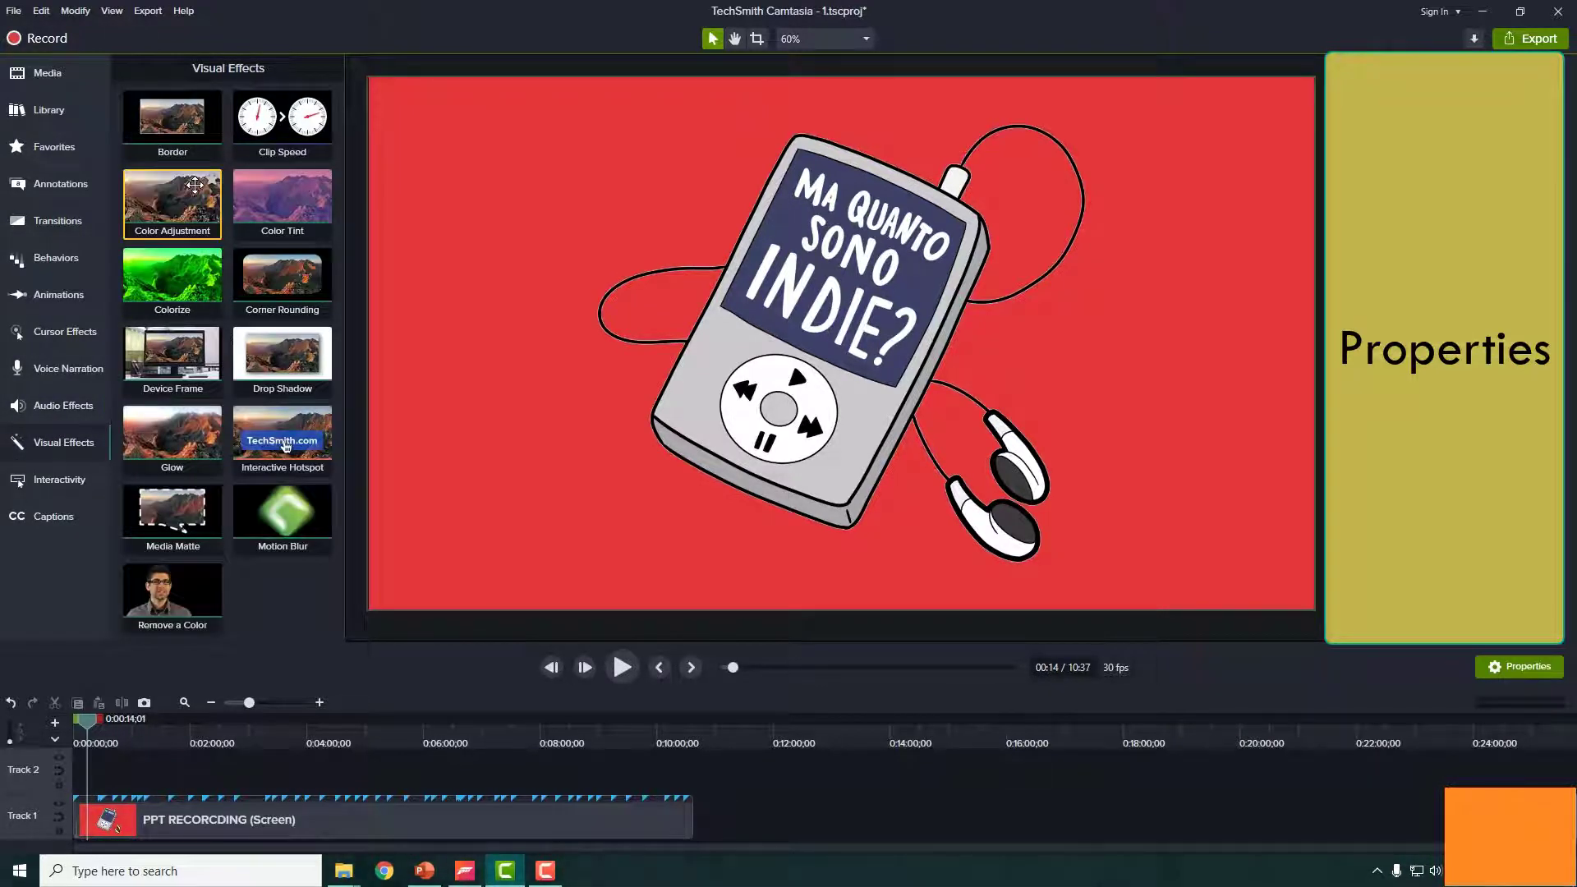
pyautogui.moveTo(176, 439); pyautogui.dragTo(146, 819)
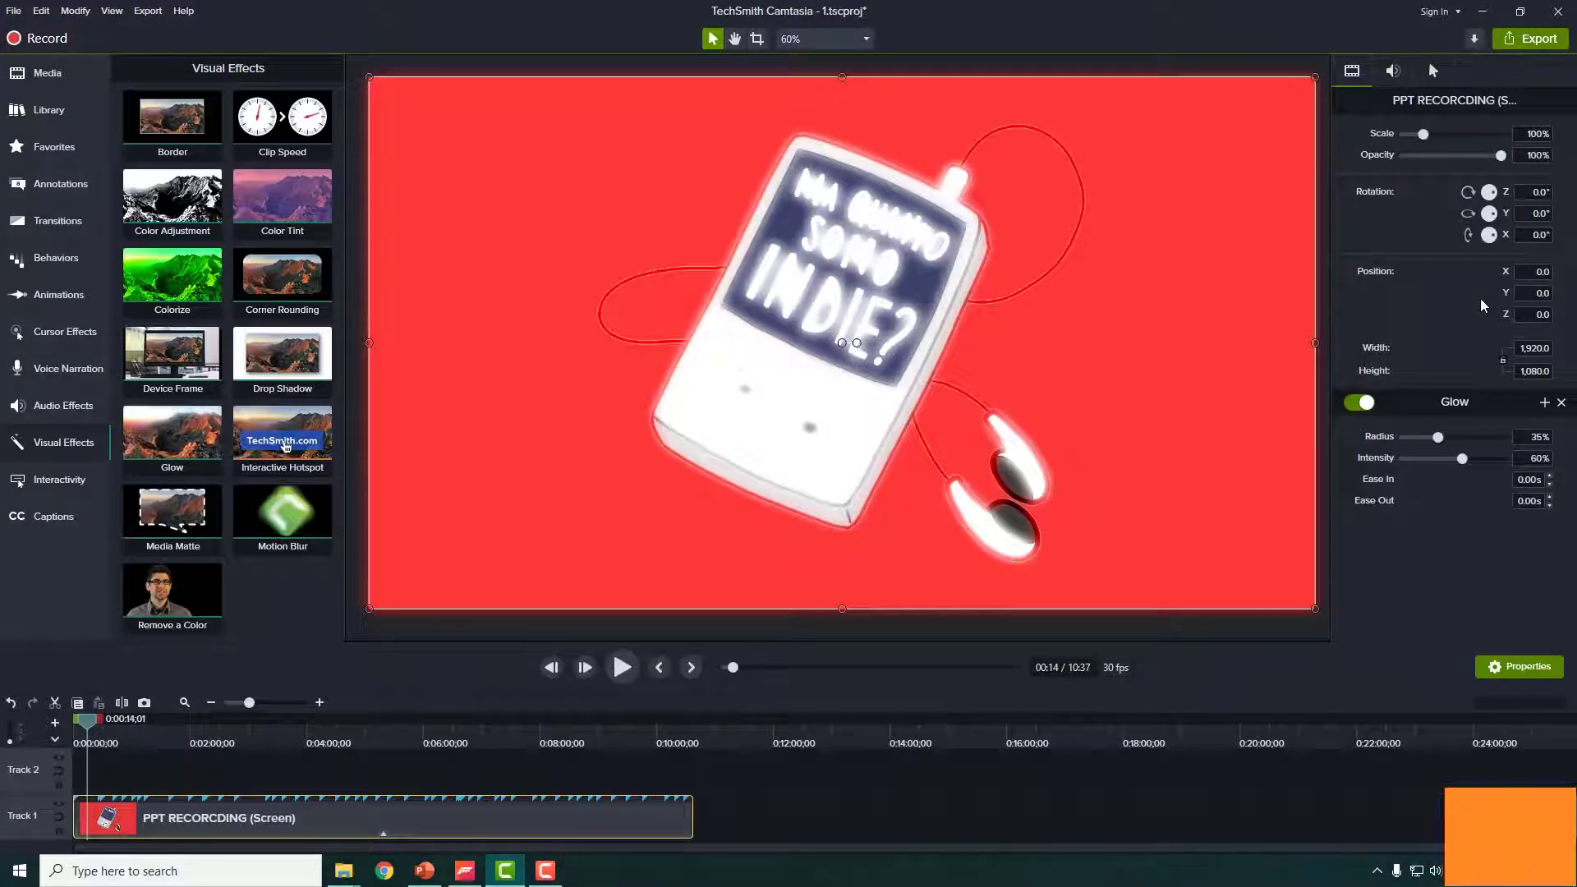
pyautogui.click(81, 718)
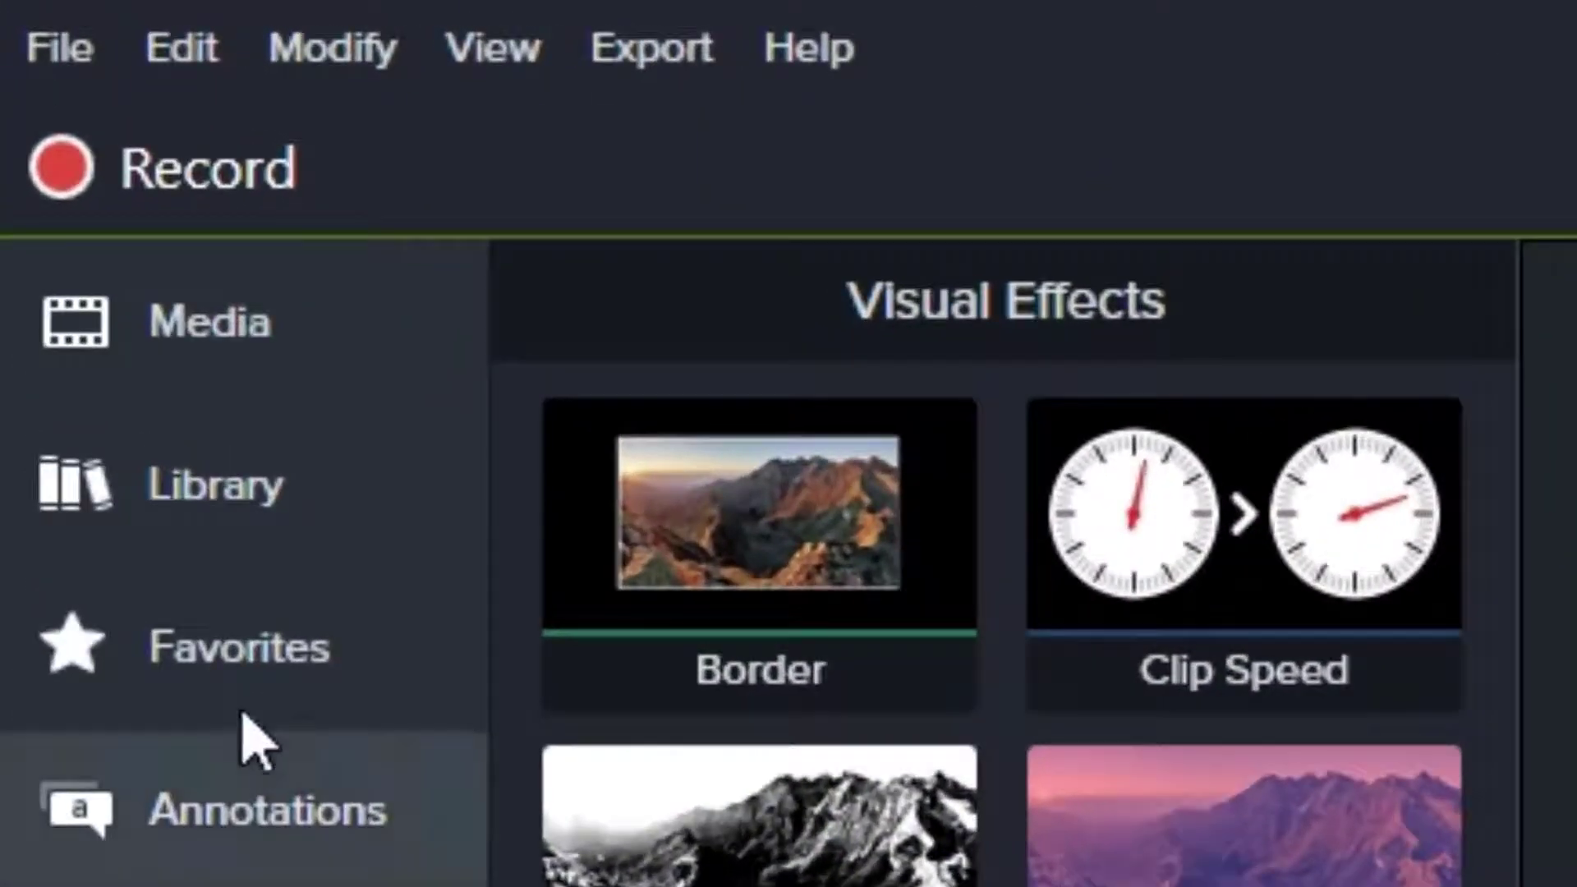
# - Show the Media Bin listing the 'PPT RECORCDING' screen recording
pyautogui.click(328, 386)
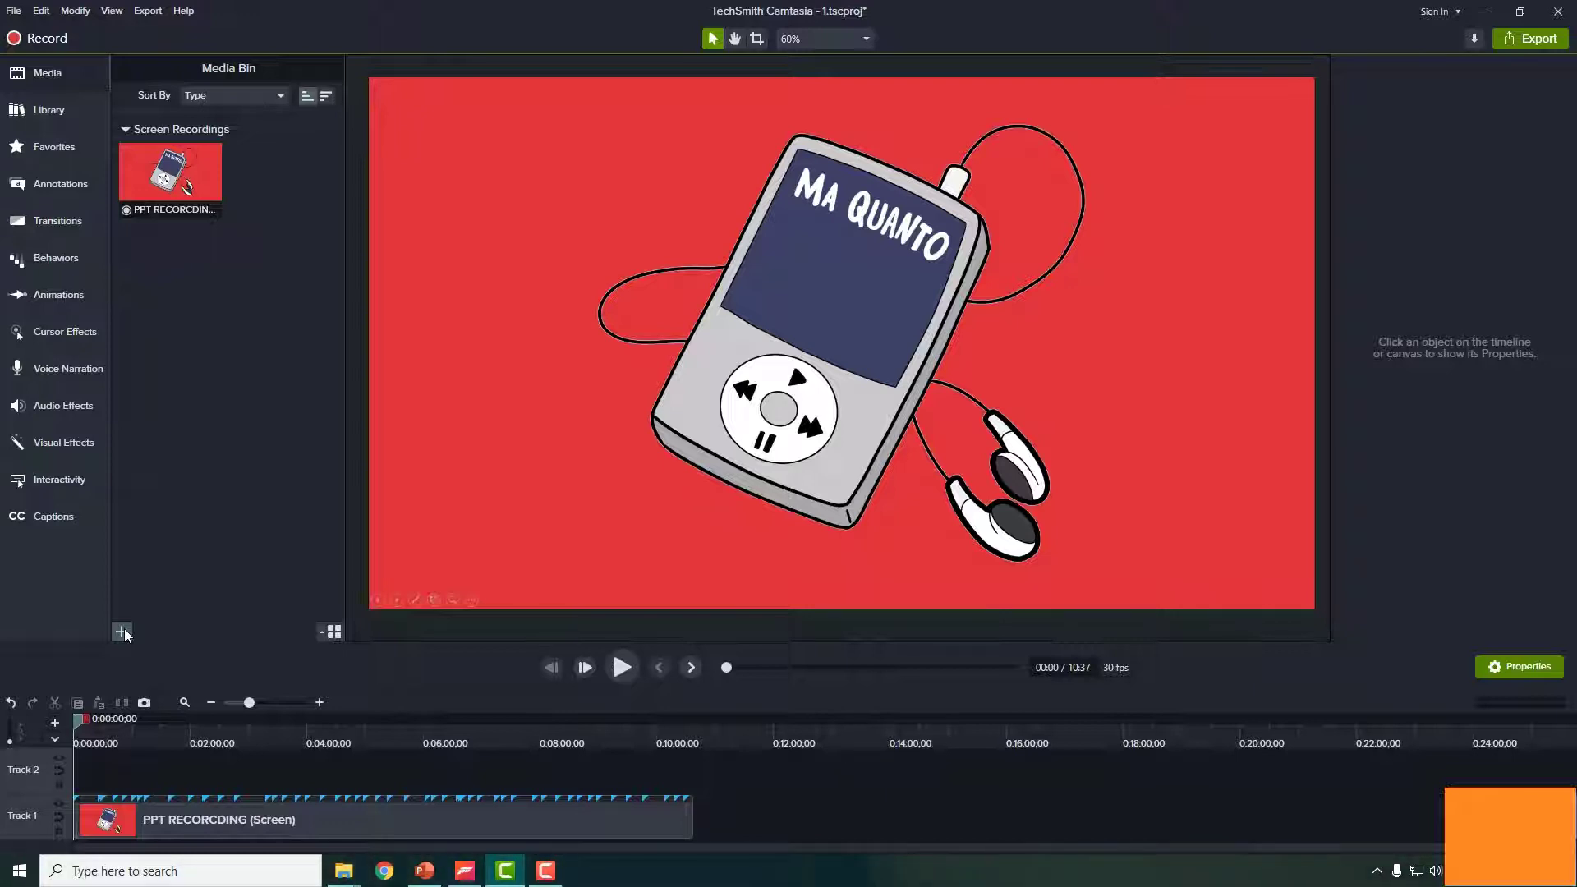
# - Import audio recording.trec into the Media Bin and place it on Track 2
pyautogui.click(124, 629)
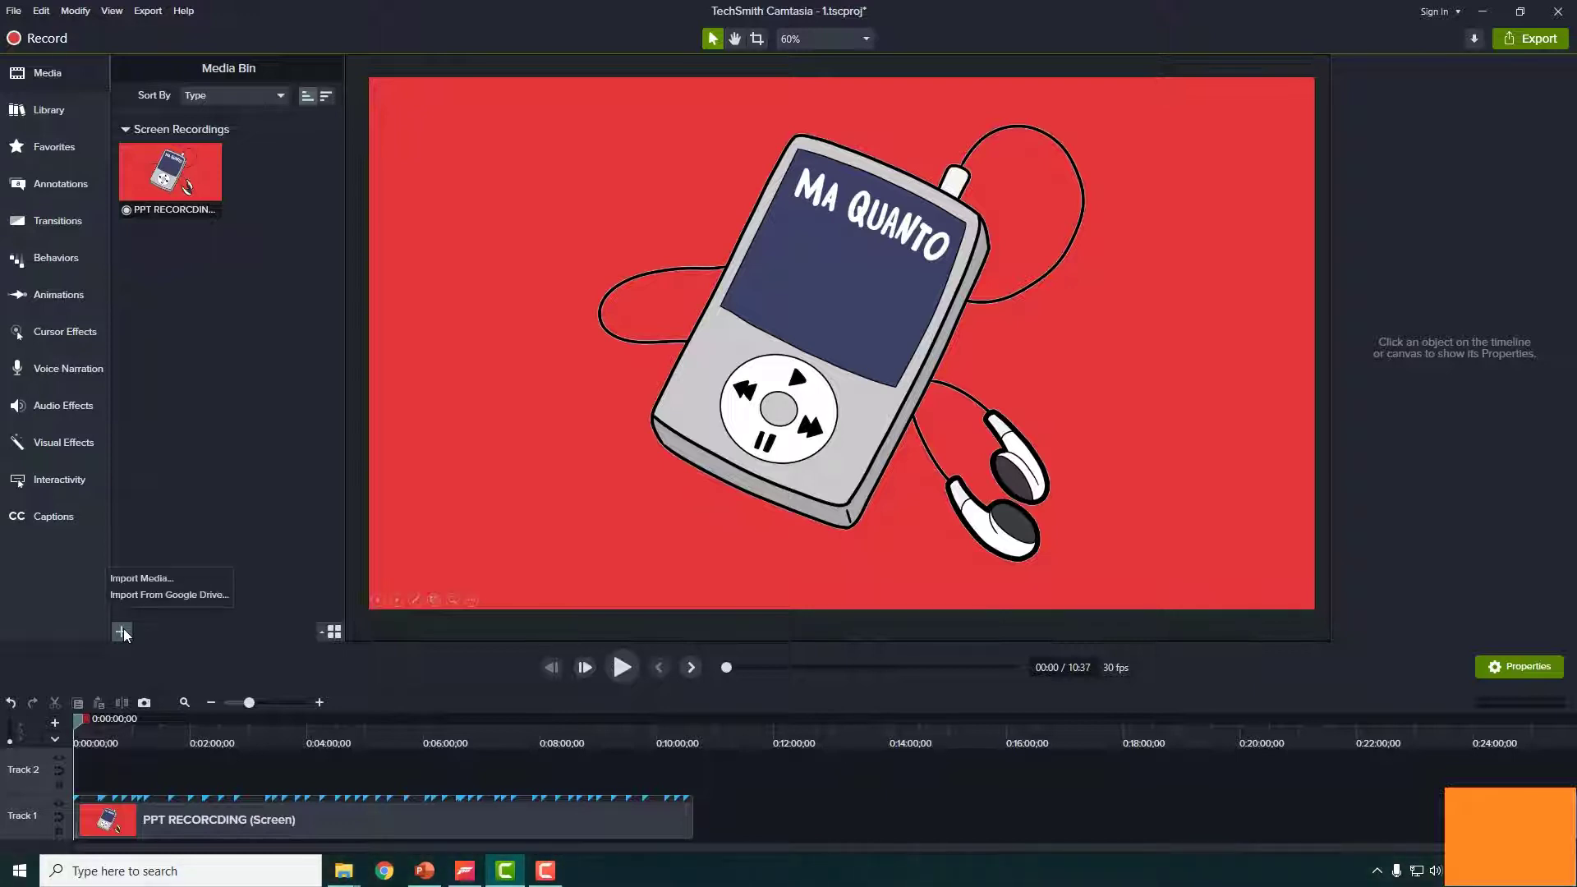
pyautogui.click(163, 581)
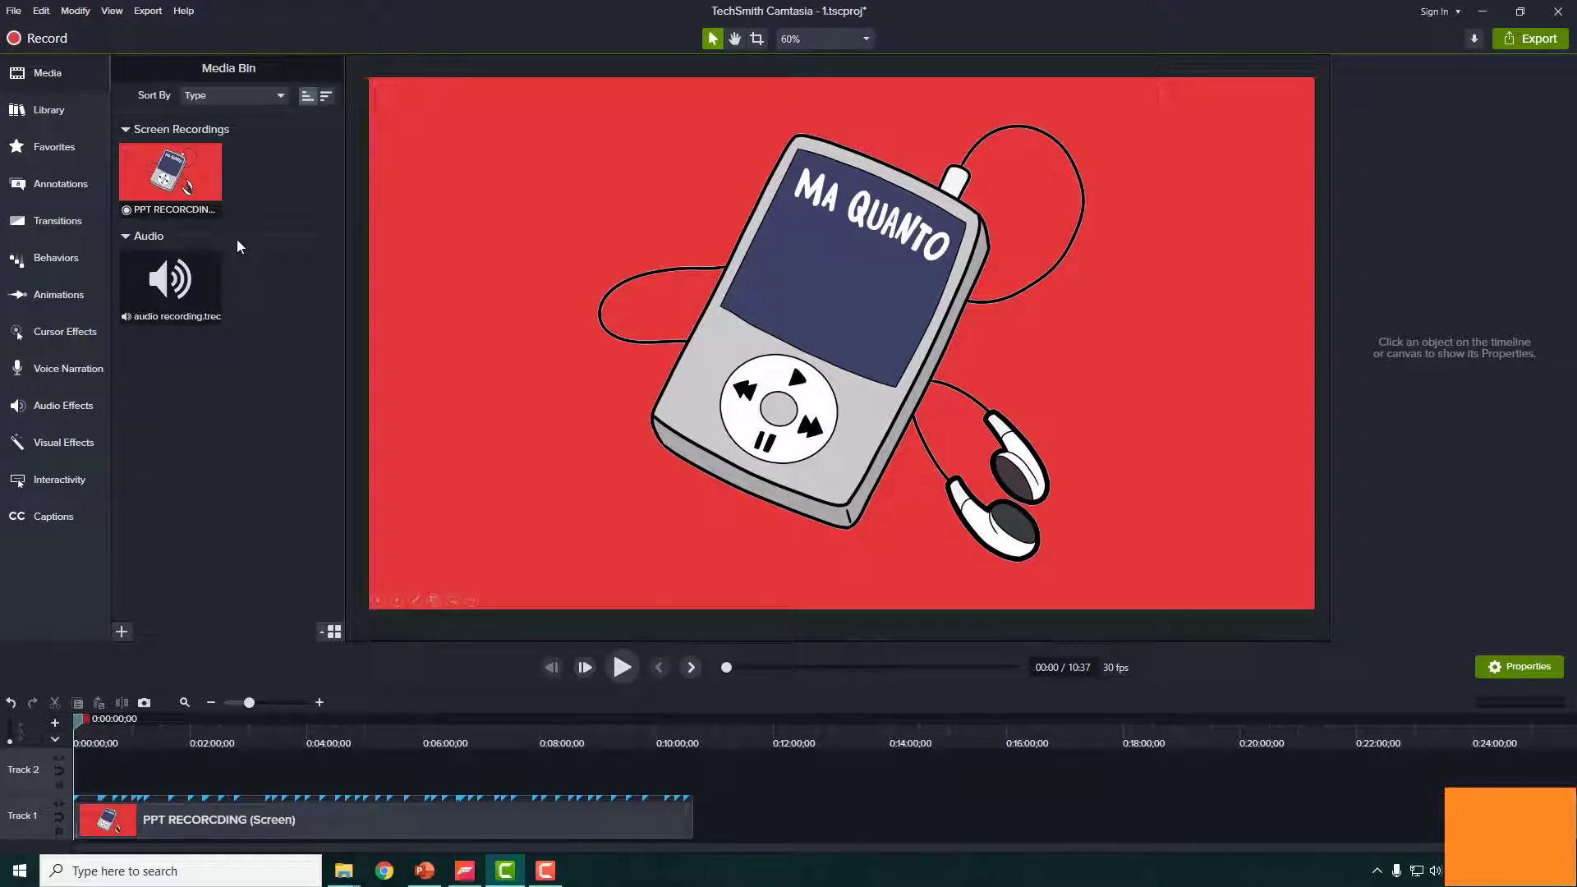
pyautogui.click(218, 287)
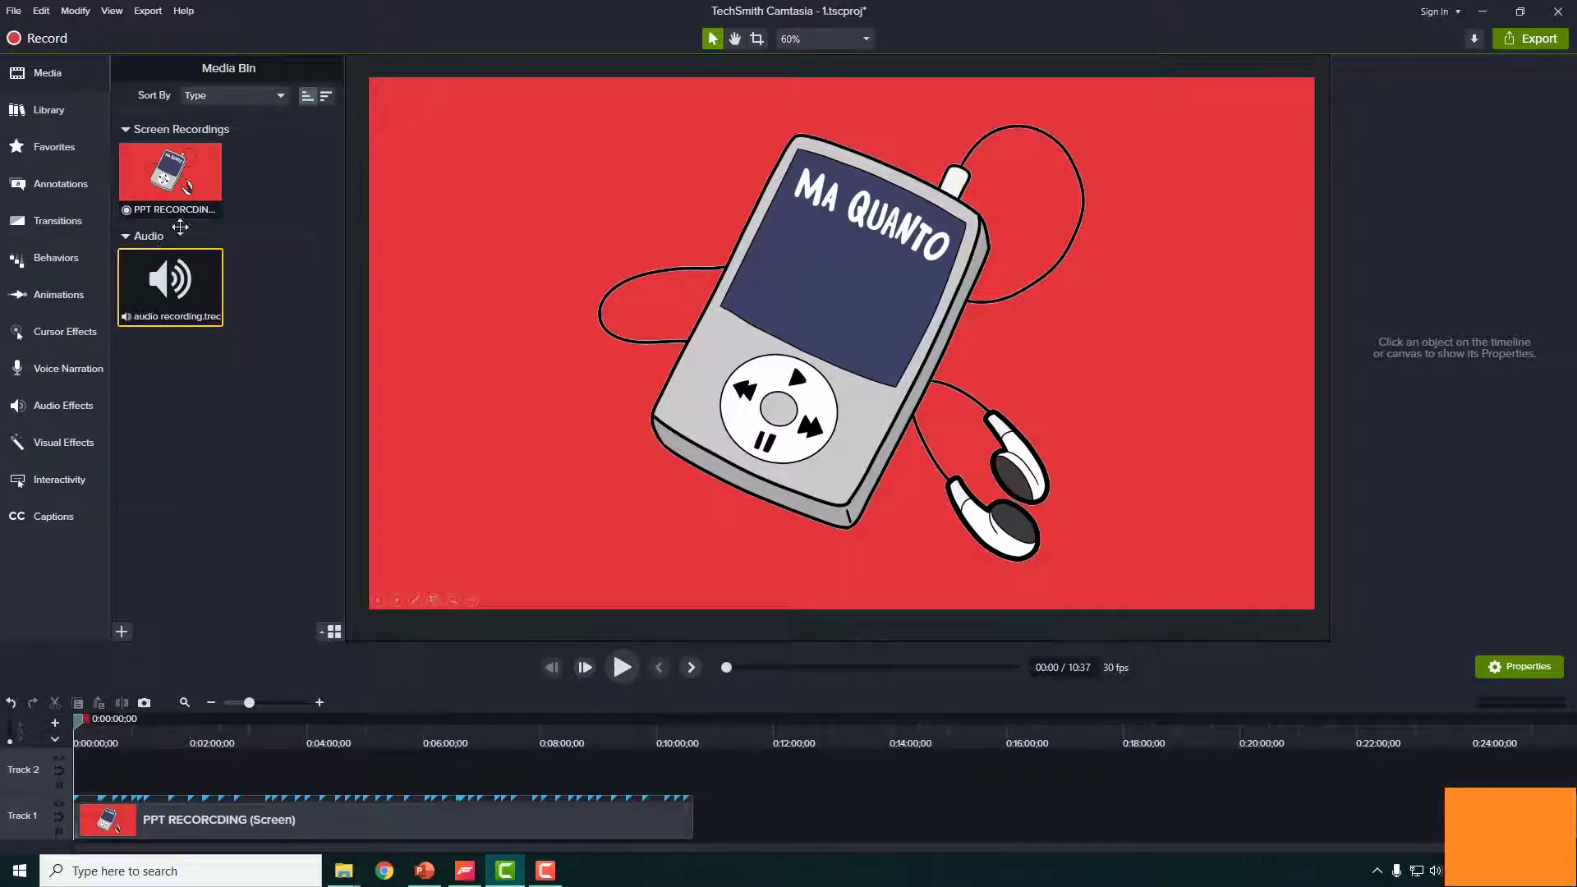
pyautogui.moveTo(170, 283); pyautogui.dragTo(119, 809)
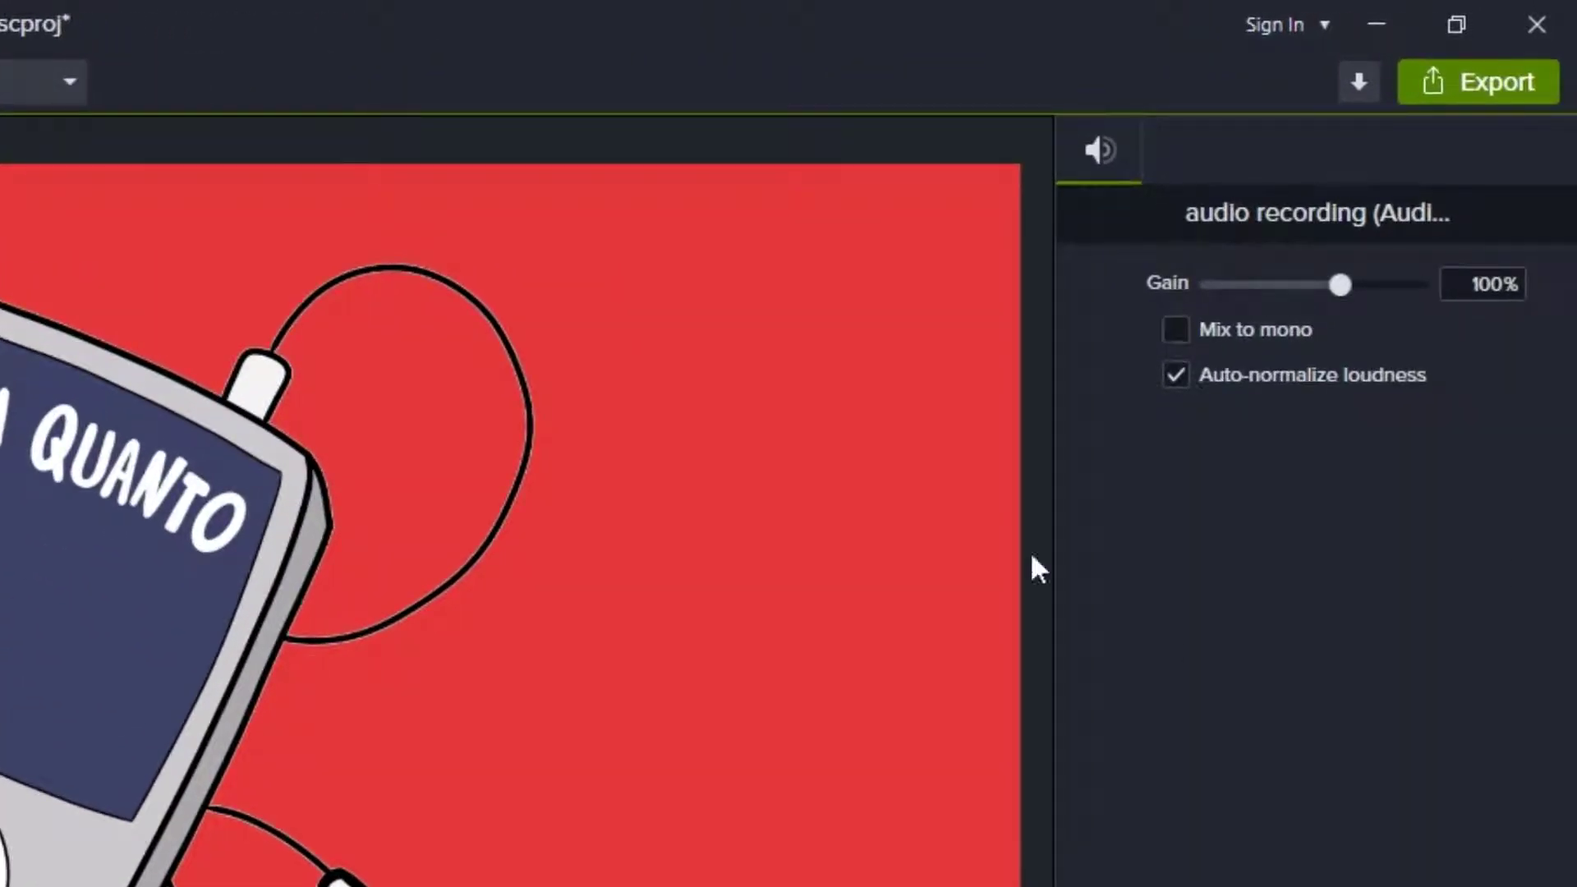
# - Set the audio recording clip's gain to 200%, correcting the mistyped 2000
pyautogui.click(1498, 299)
pyautogui.write('2000')
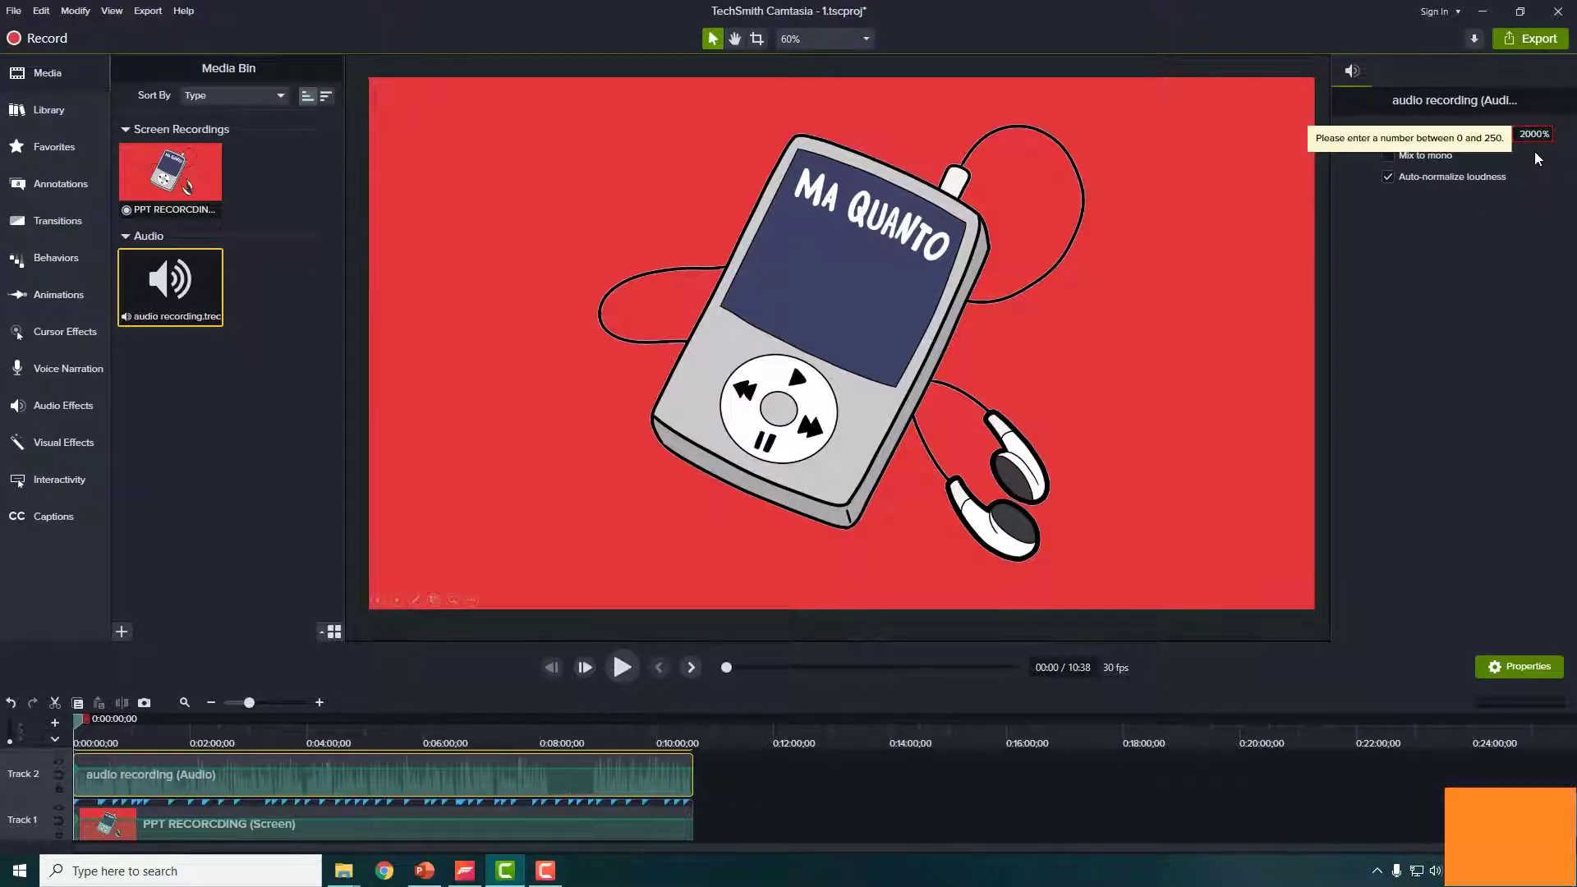
pyautogui.press('BackSpace')
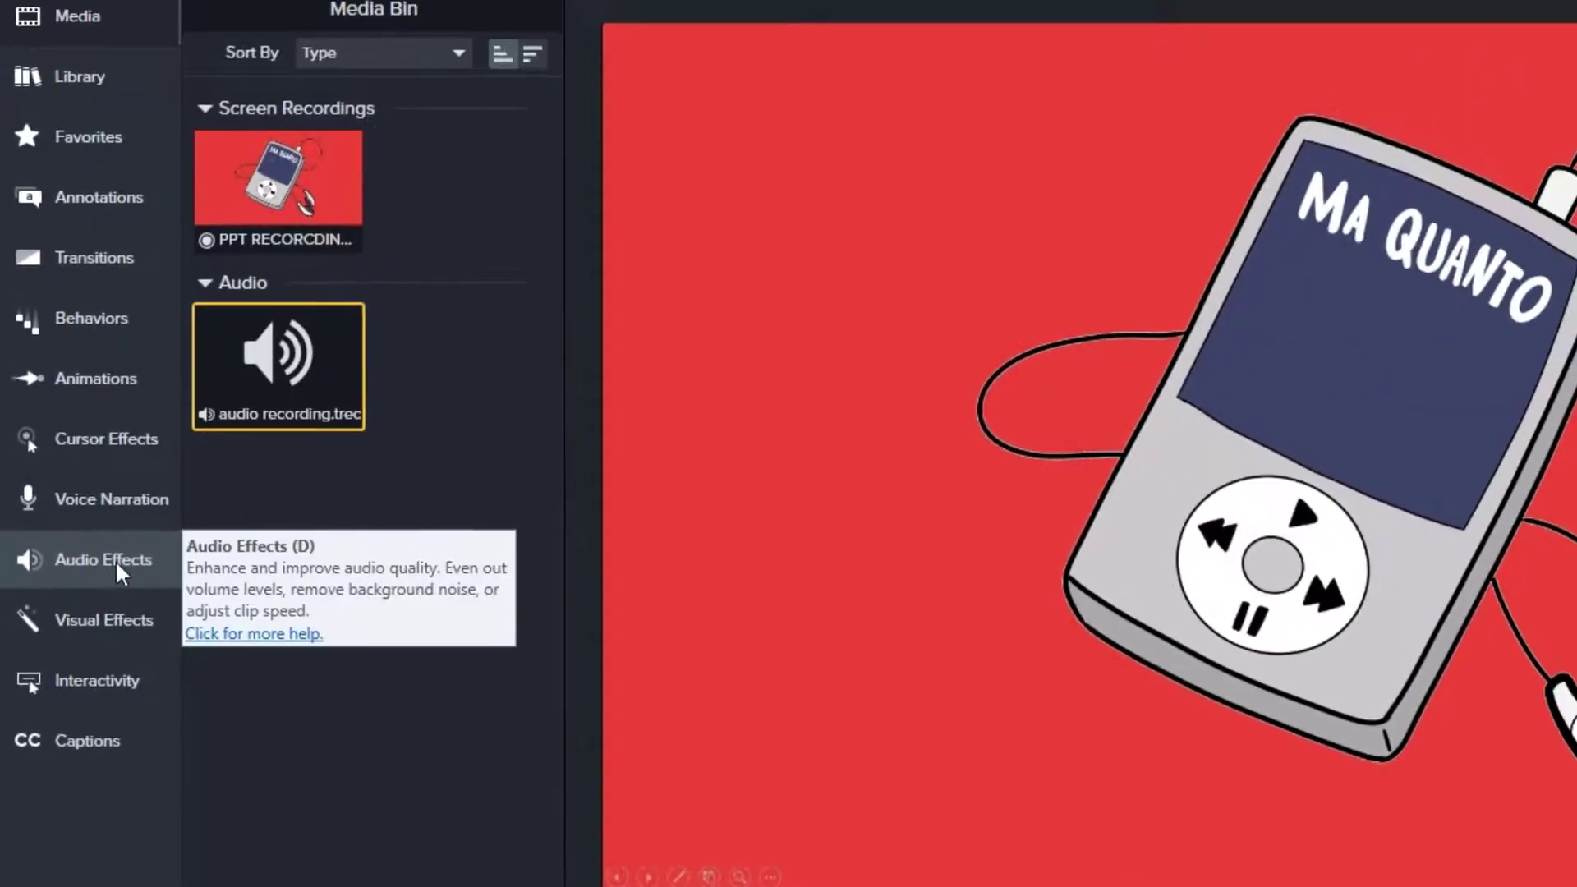
# - Add Noise Removal from Audio Effects to the audio recording clip
pyautogui.click(115, 559)
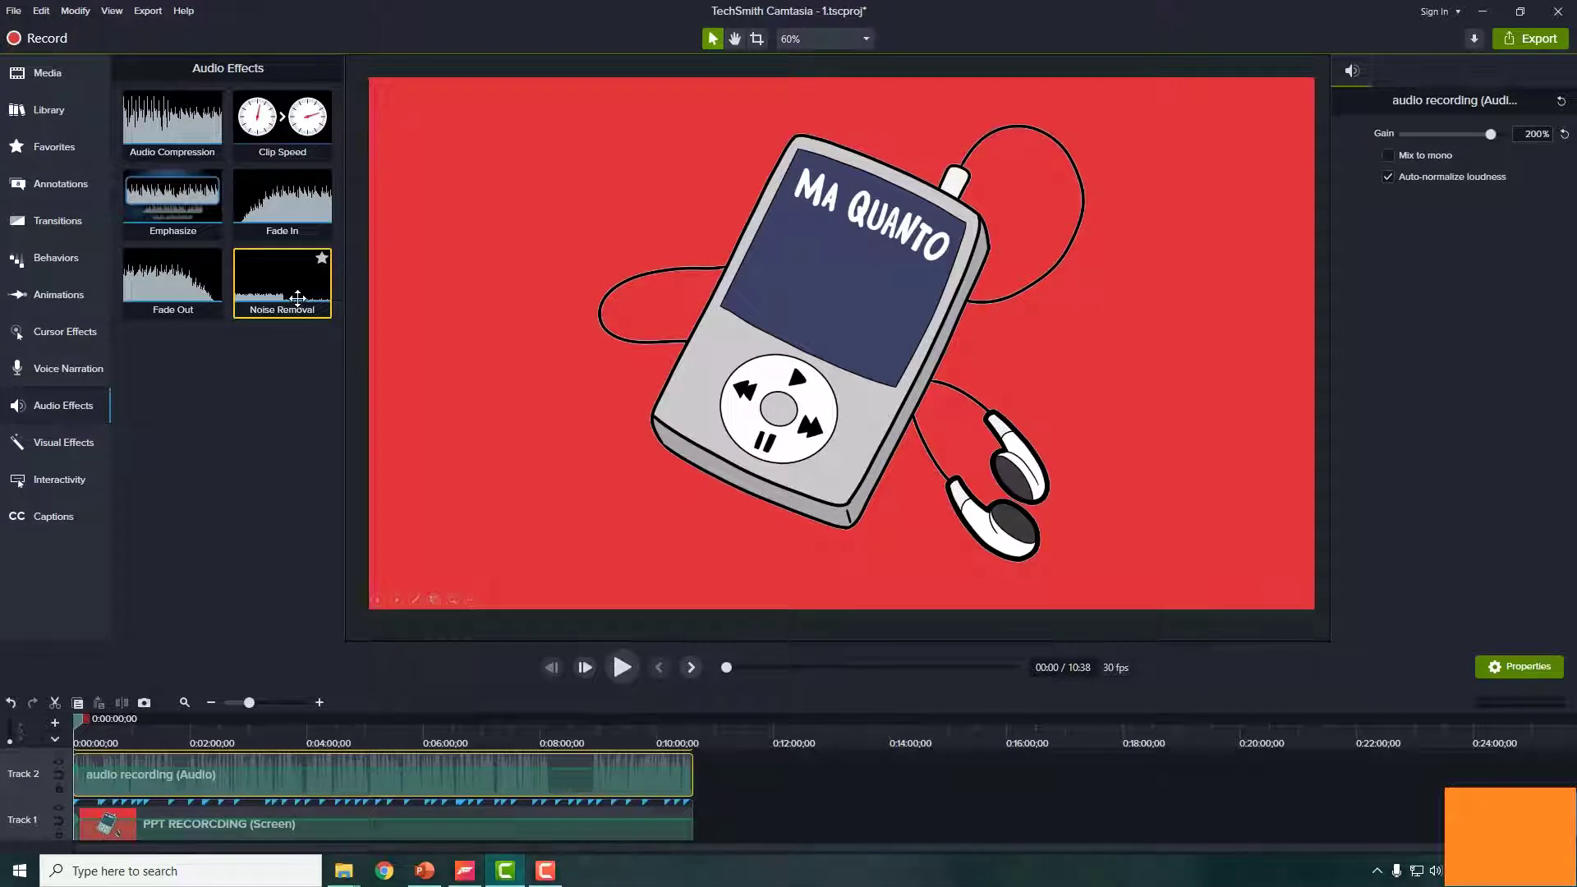
pyautogui.moveTo(297, 298); pyautogui.dragTo(101, 778)
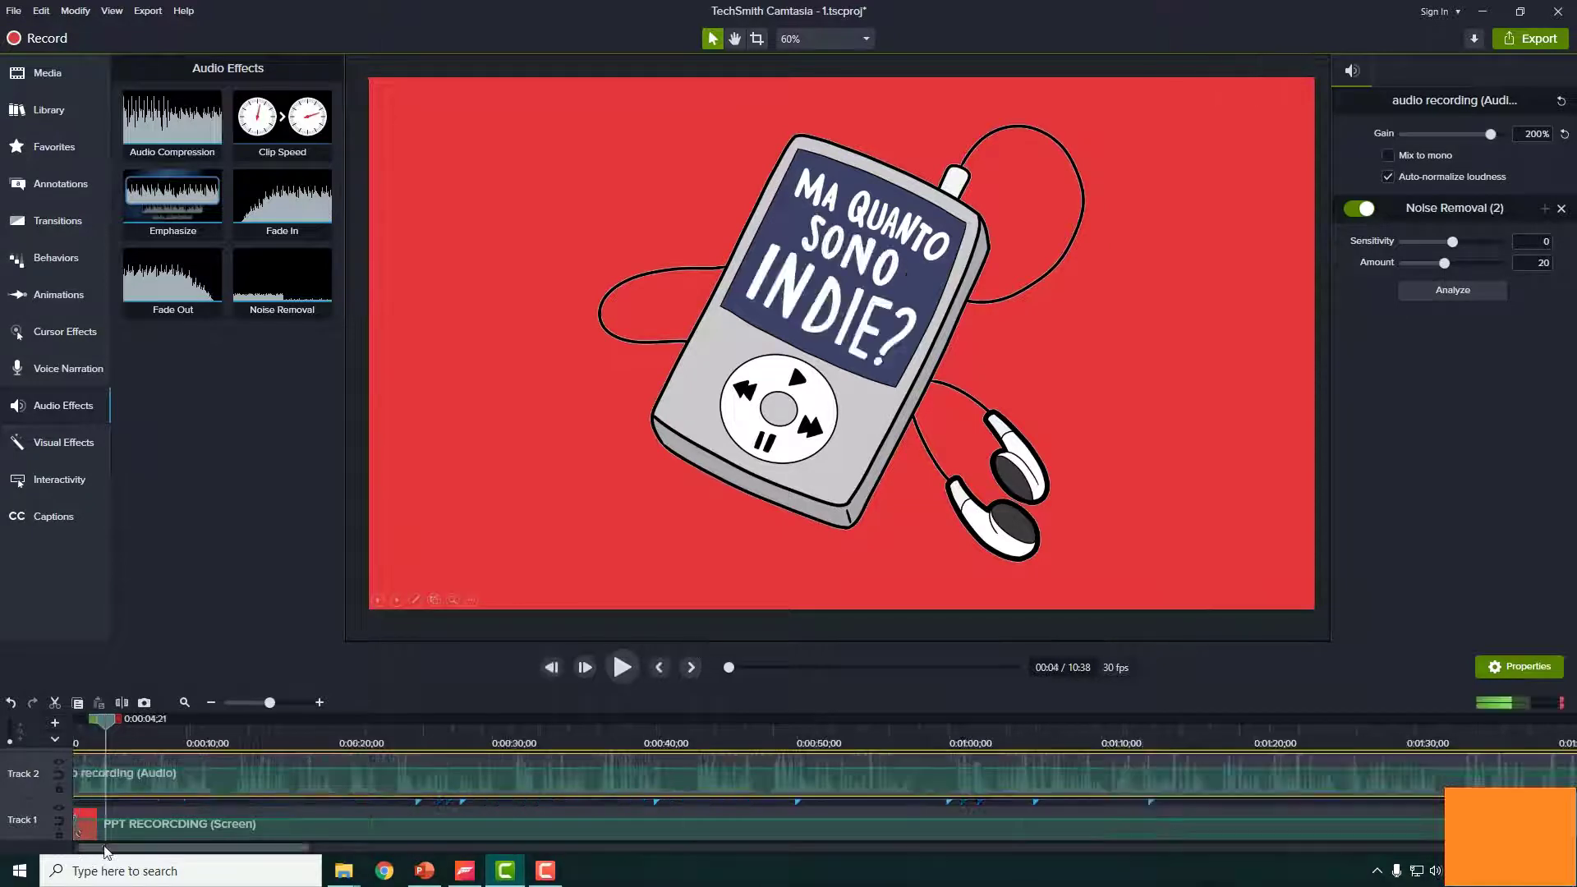
# - Move the playhead to about 0:00:02;26 and select only the audio clip on Track 2
pyautogui.moveTo(116, 846); pyautogui.dragTo(85, 847)
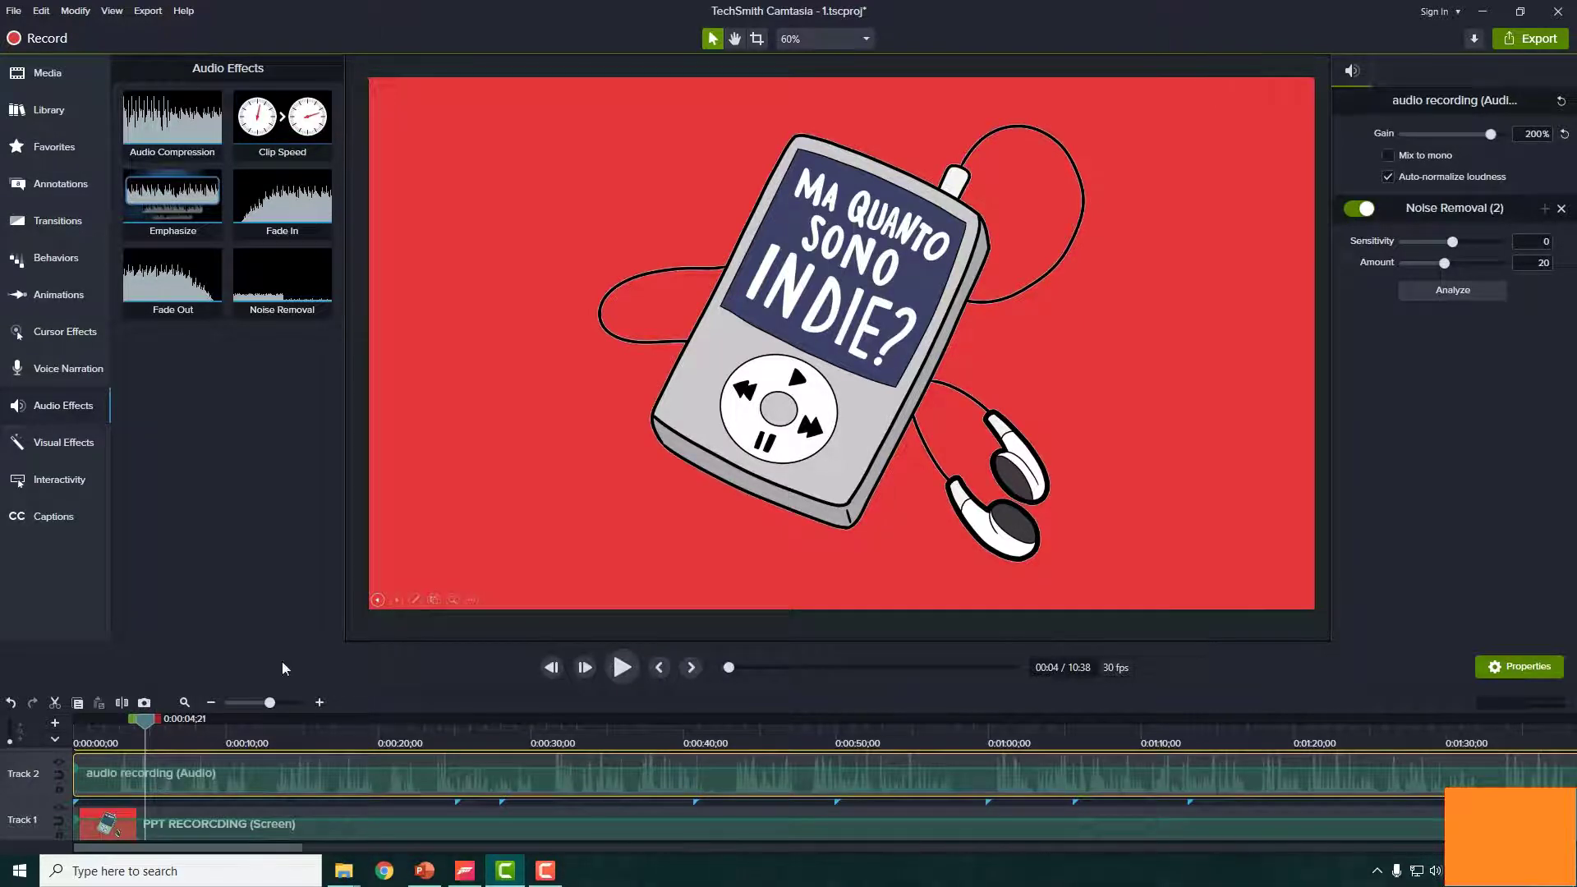
pyautogui.moveTo(146, 721); pyautogui.dragTo(199, 721)
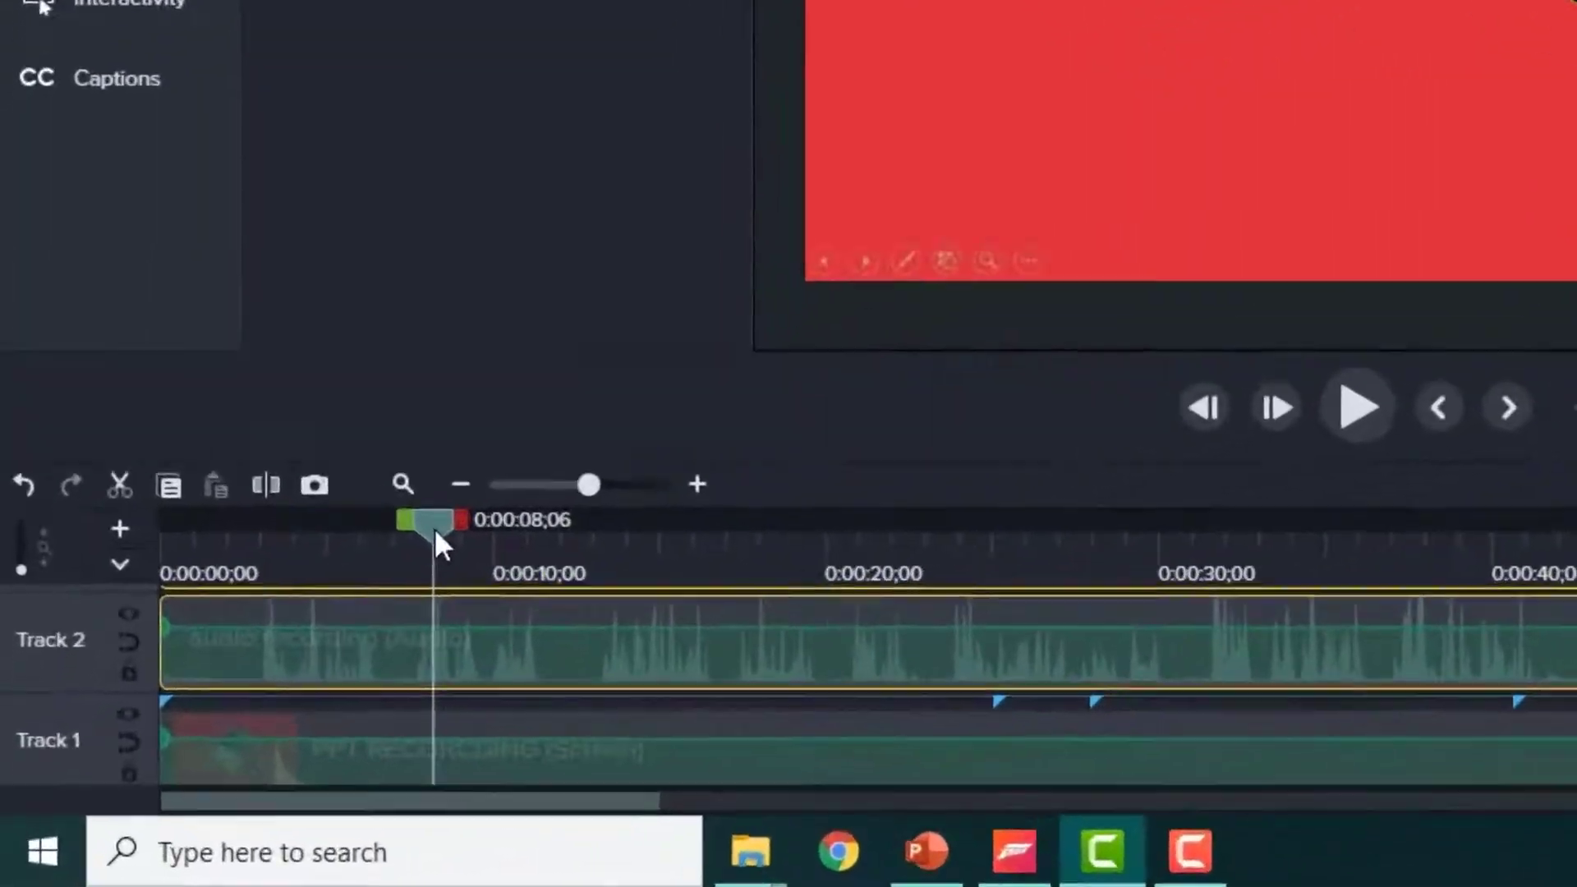
pyautogui.moveTo(434, 530); pyautogui.dragTo(263, 537)
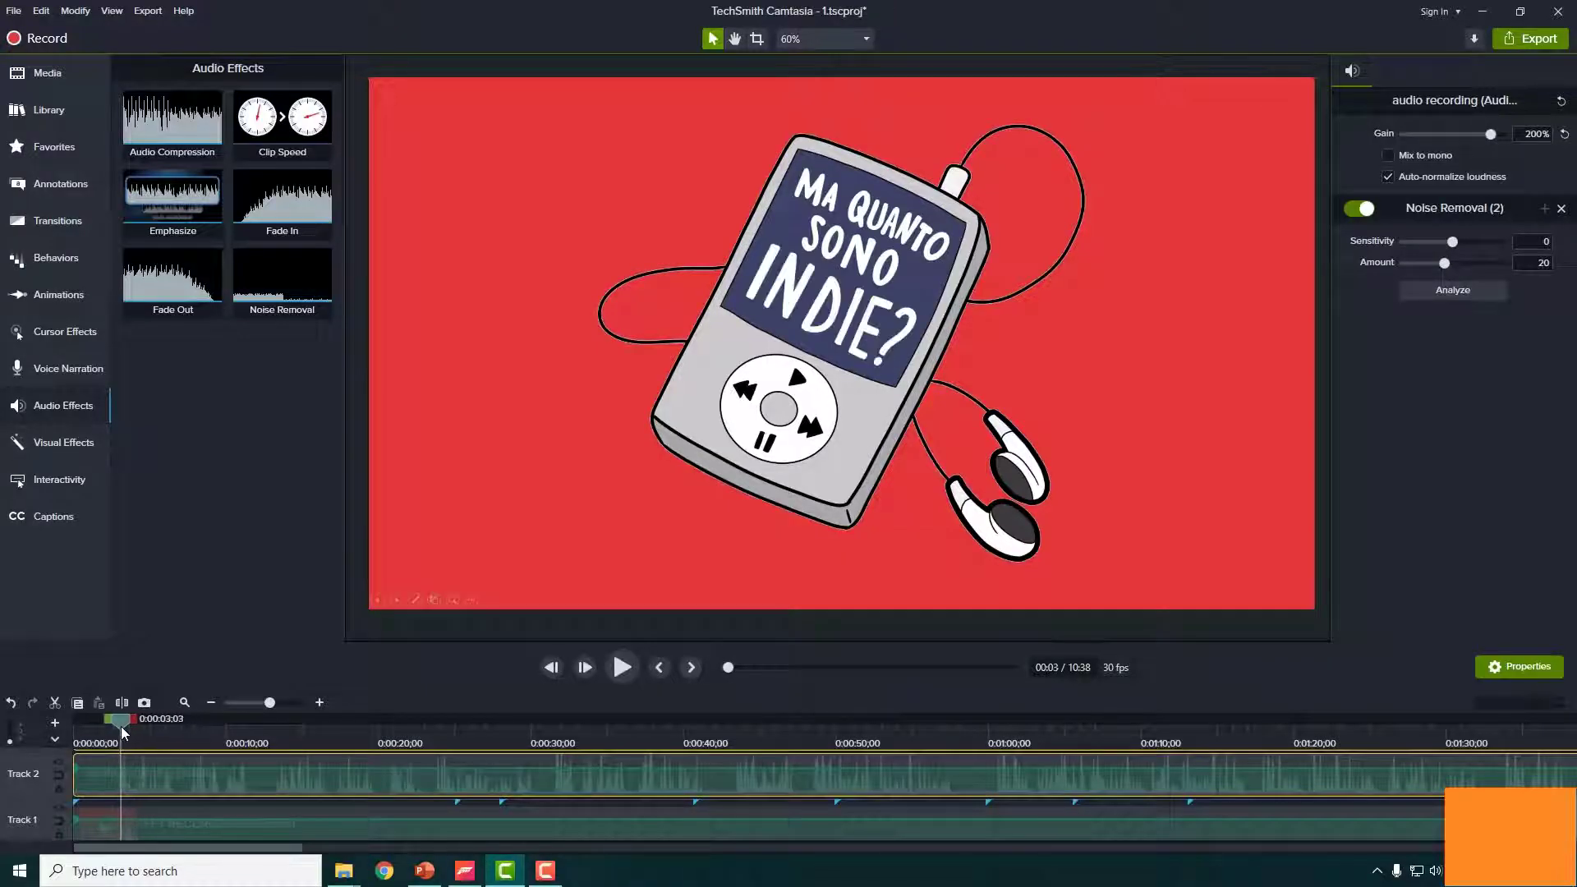
pyautogui.moveTo(120, 726); pyautogui.dragTo(117, 725)
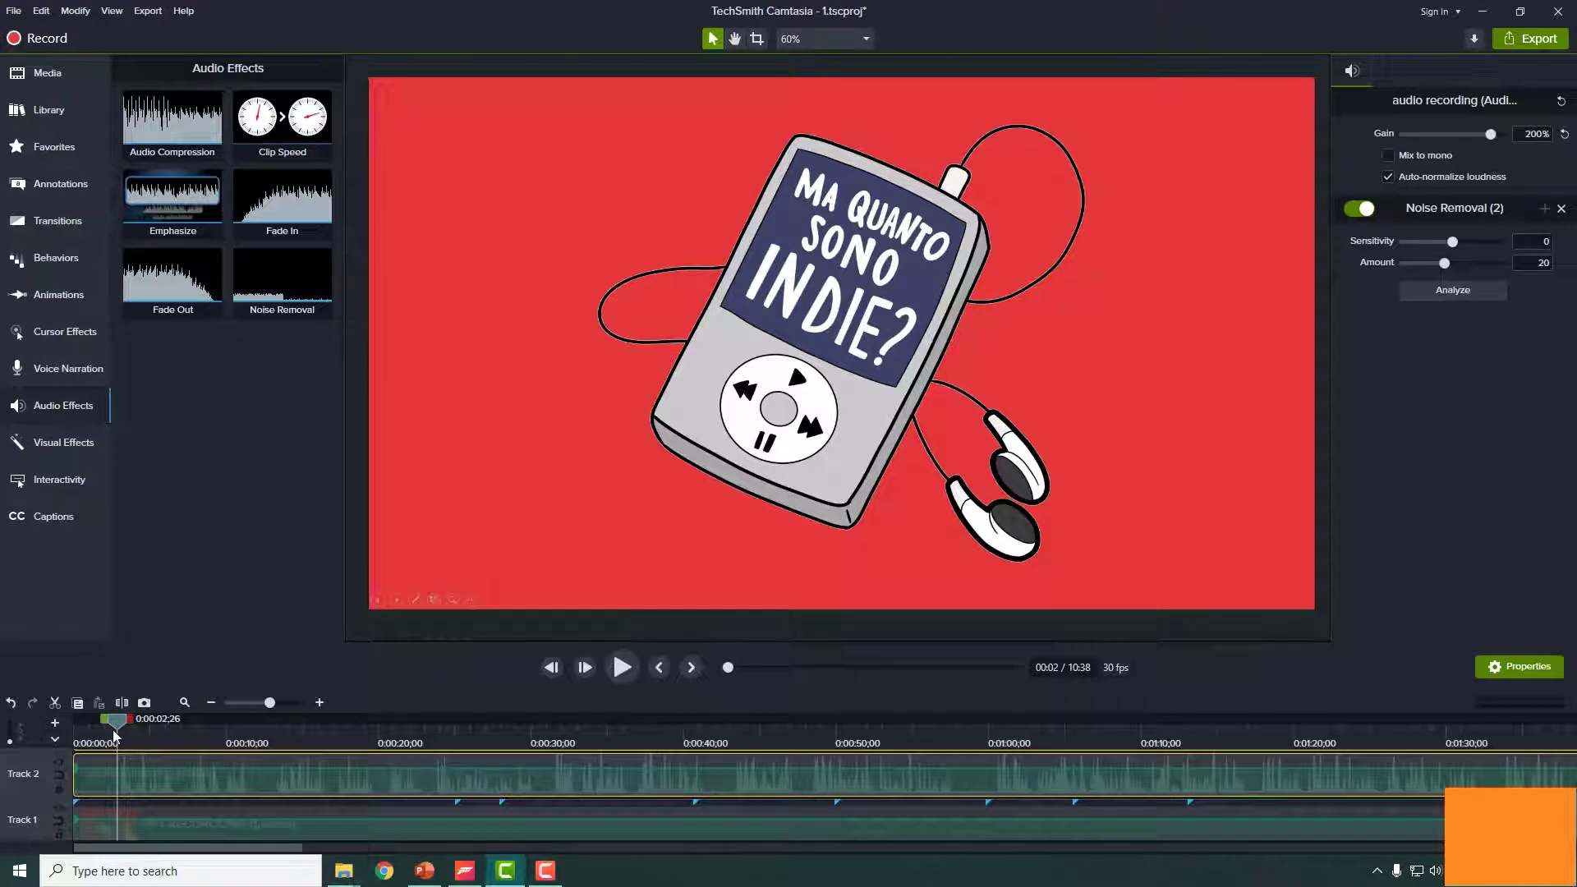
pyautogui.click(171, 786)
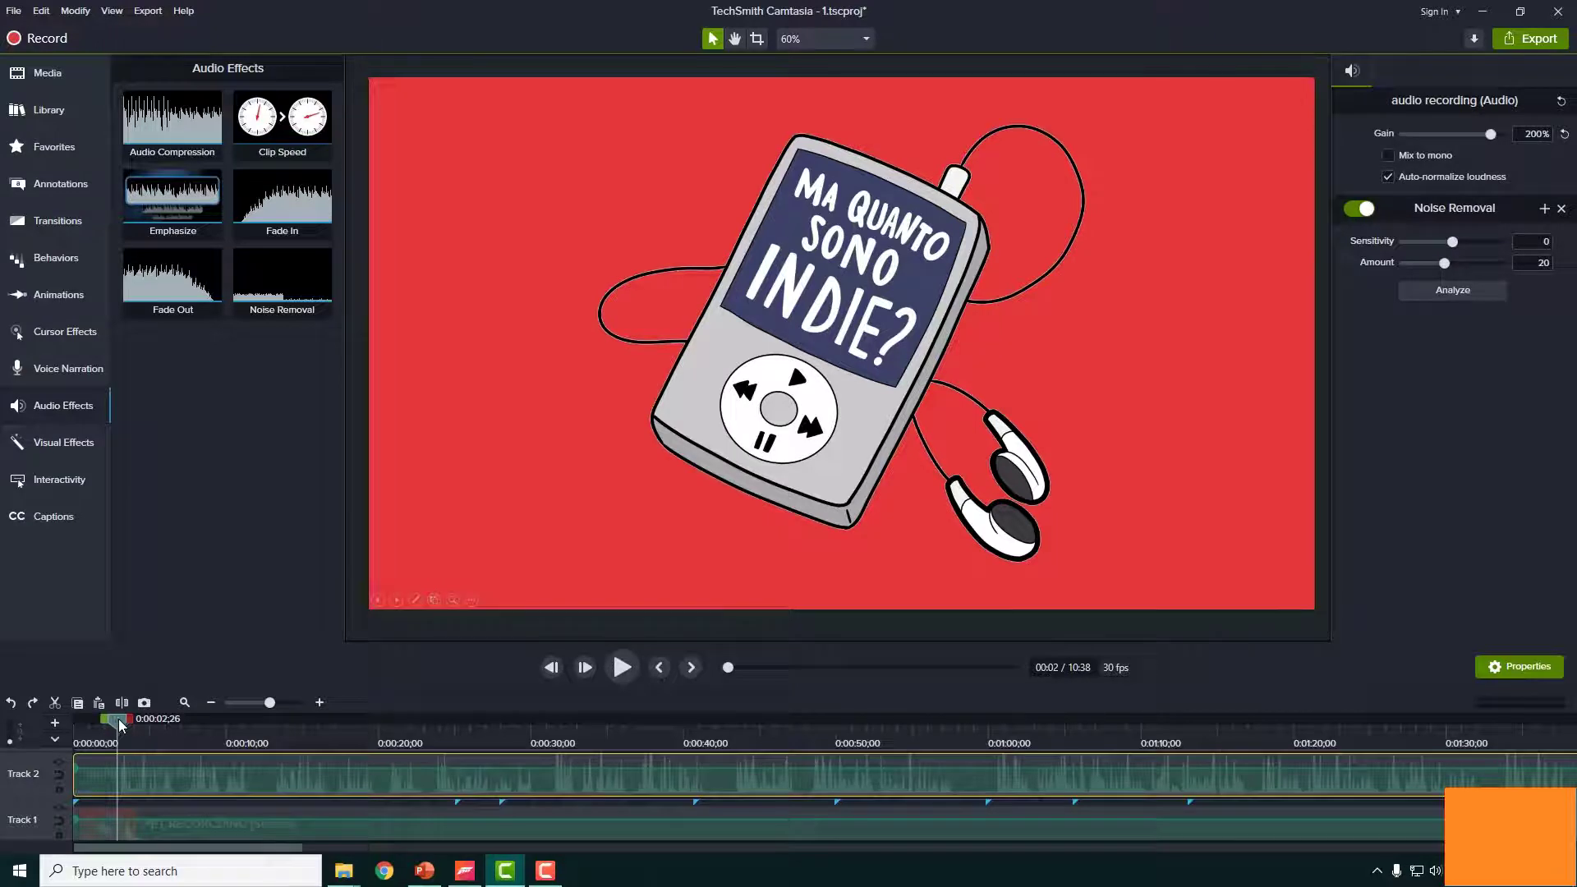
pyautogui.moveTo(116, 720); pyautogui.dragTo(116, 752)
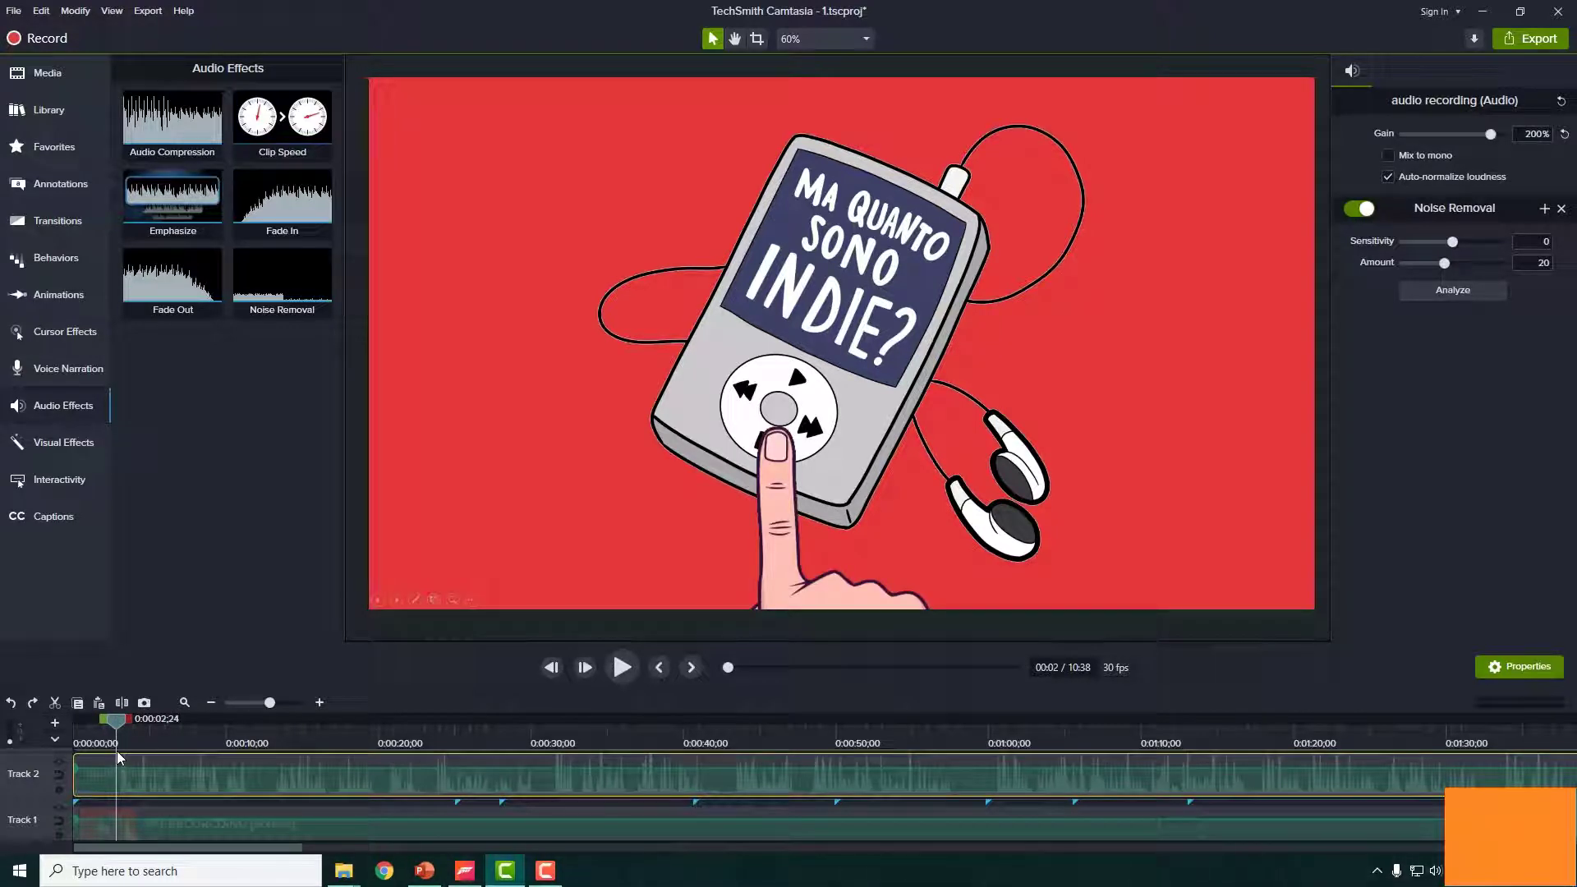
pyautogui.moveTo(113, 720); pyautogui.dragTo(111, 720)
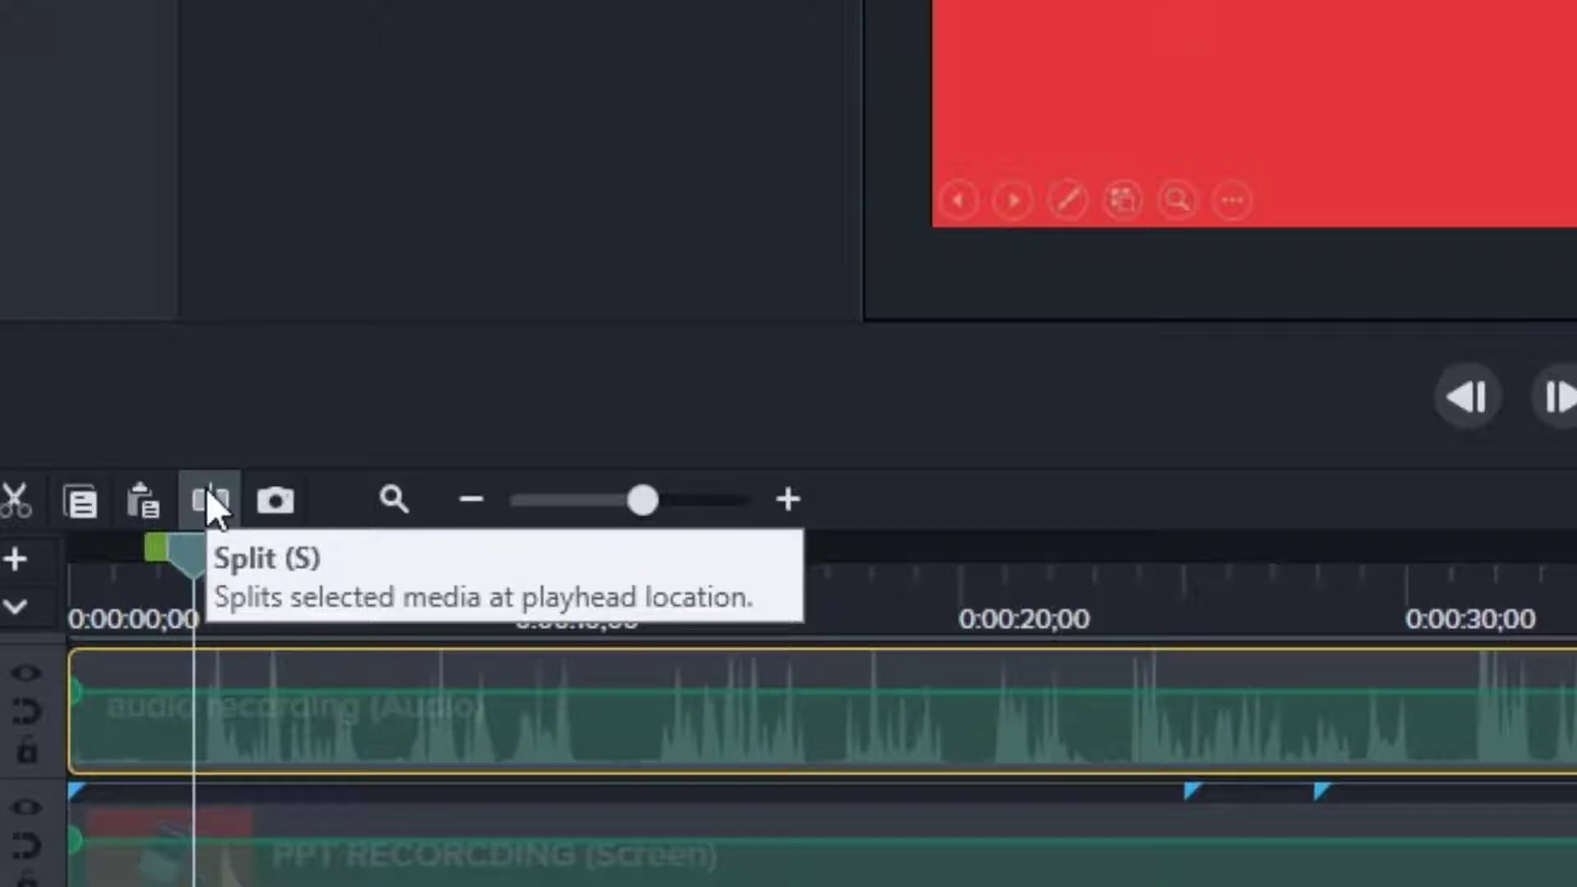
pyautogui.click(207, 492)
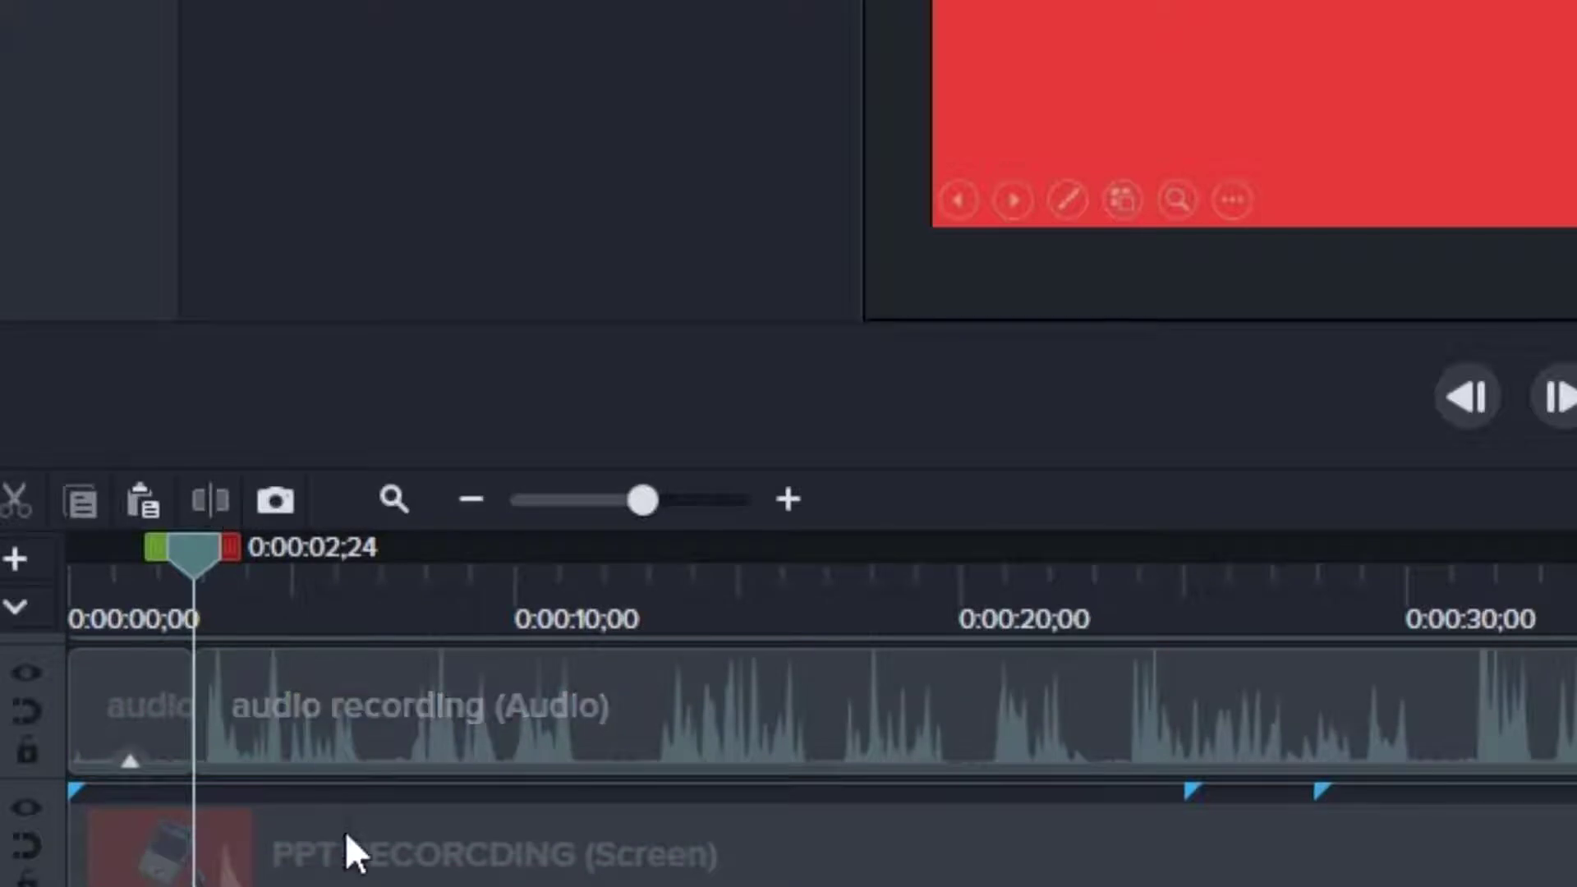
pyautogui.moveTo(352, 749); pyautogui.dragTo(522, 748)
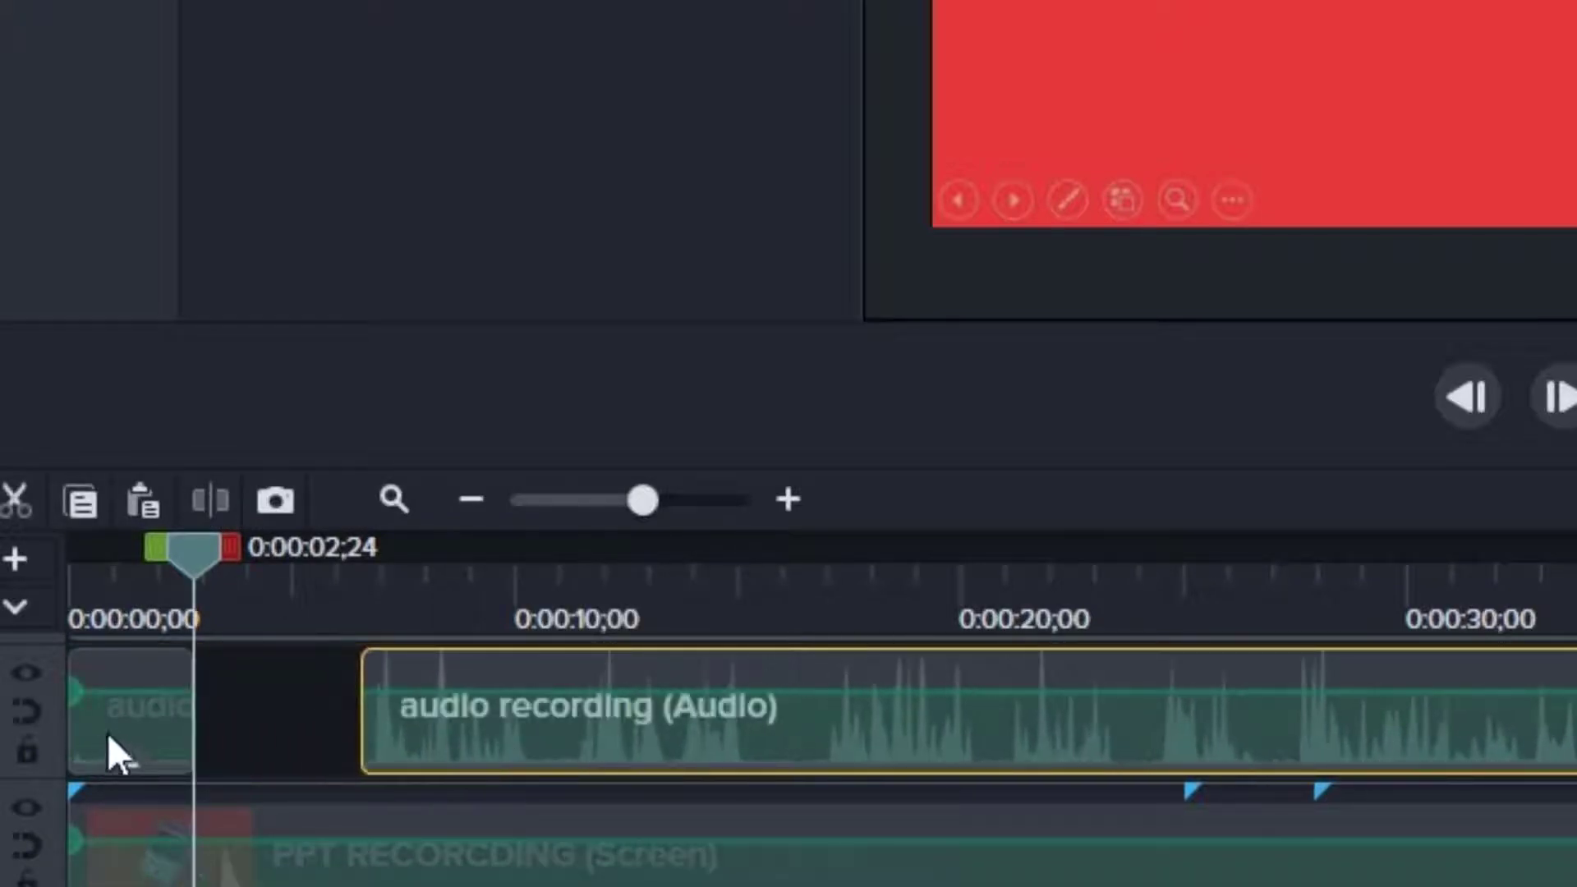
pyautogui.moveTo(113, 749); pyautogui.dragTo(204, 728)
pyautogui.click(509, 726)
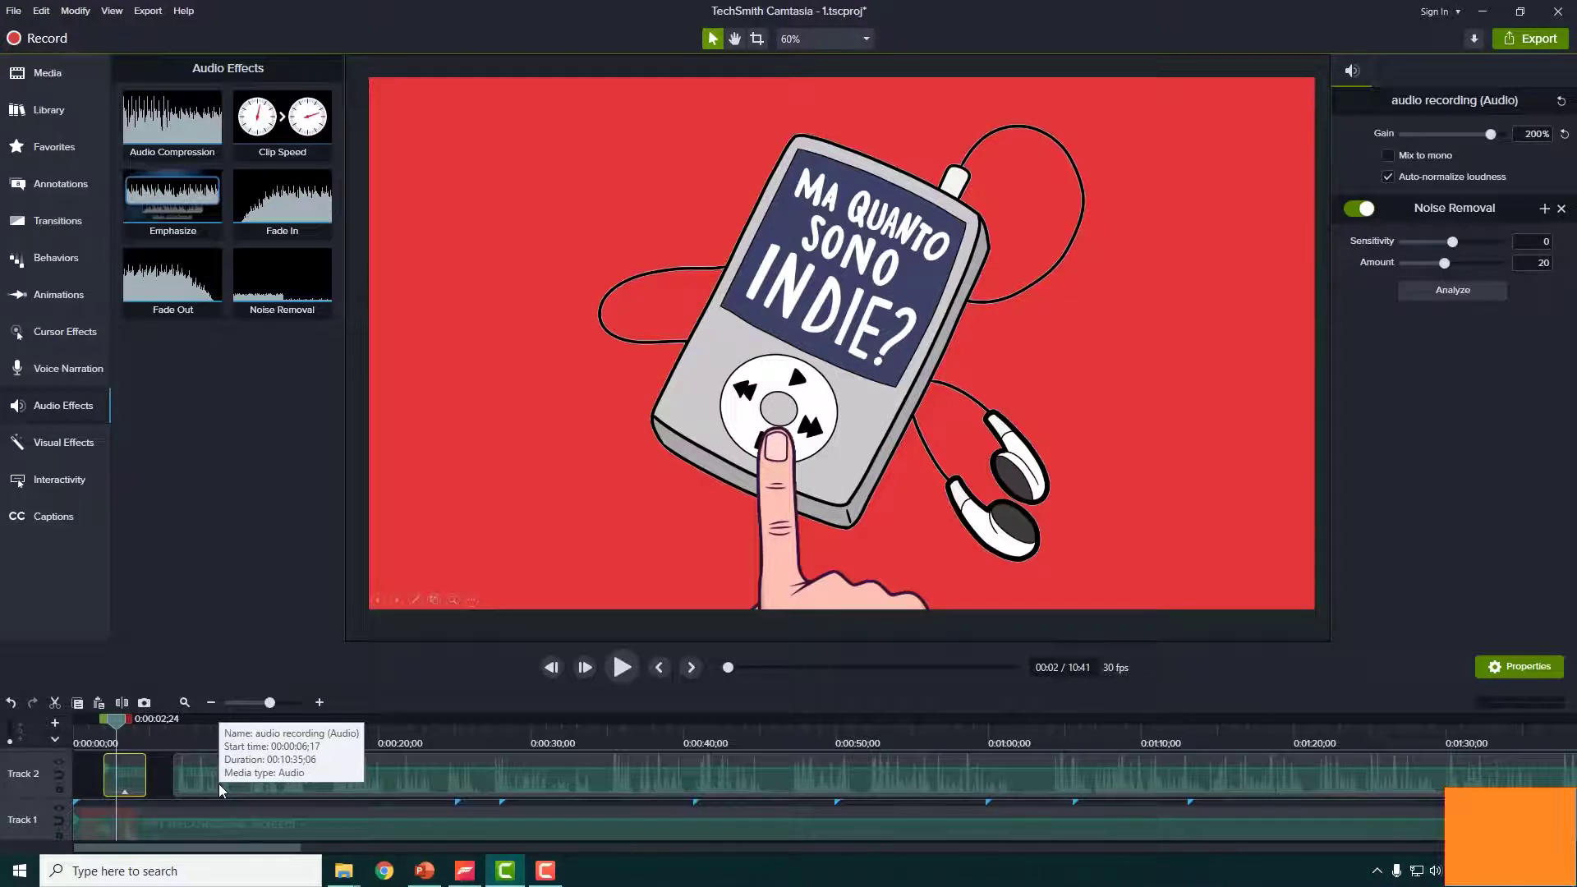
pyautogui.press('Delete')
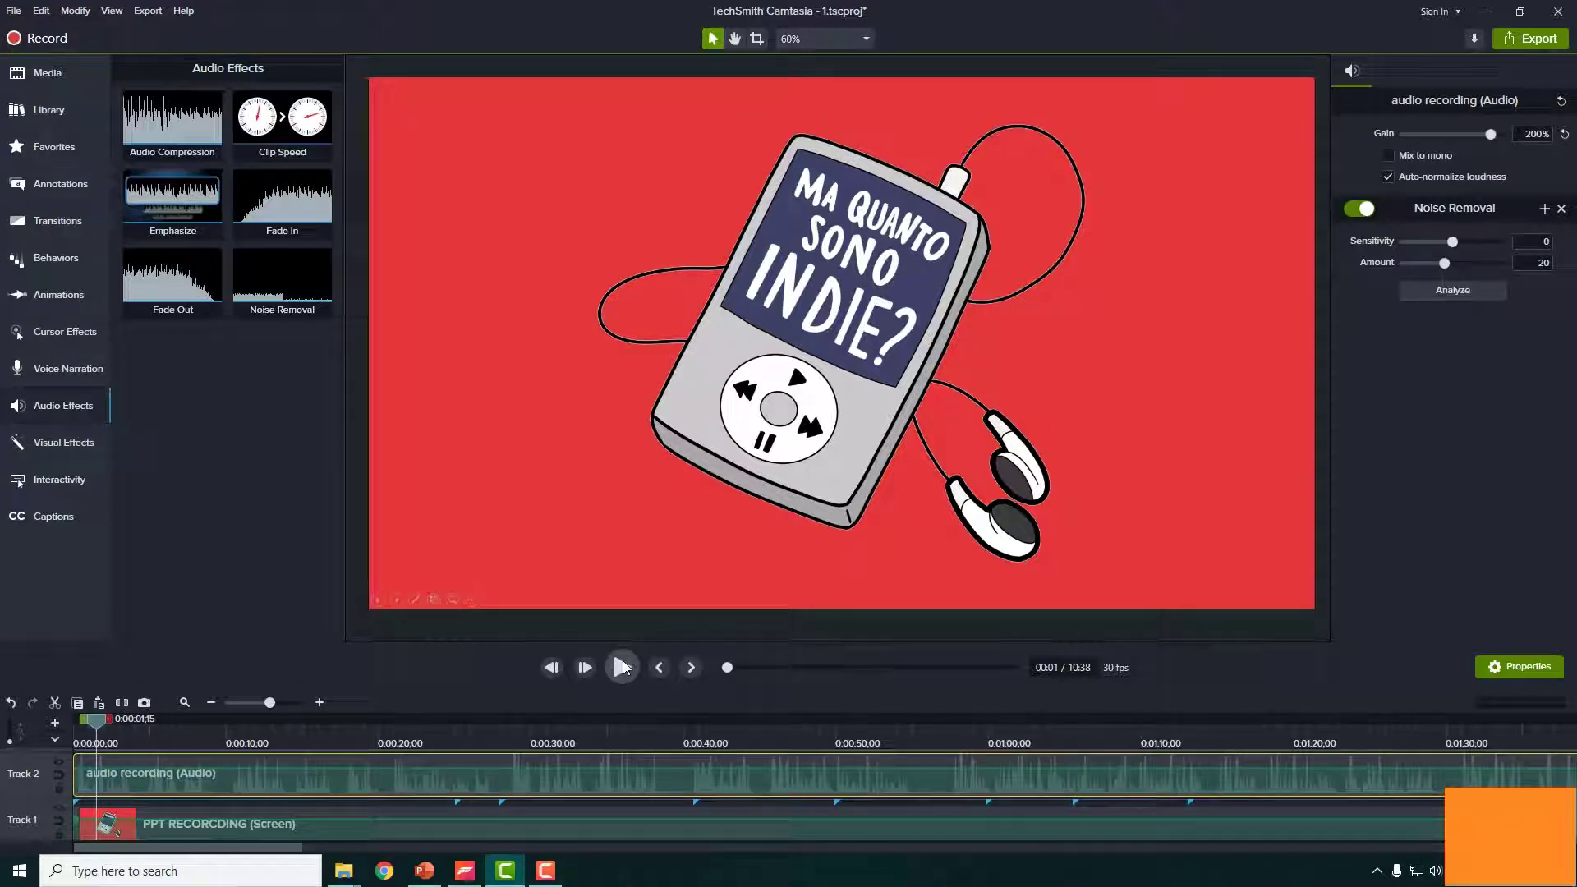
# - Select the PPT RECORDING clip, return to the start, and scrub to about 0:00:09;16
pyautogui.click(238, 824)
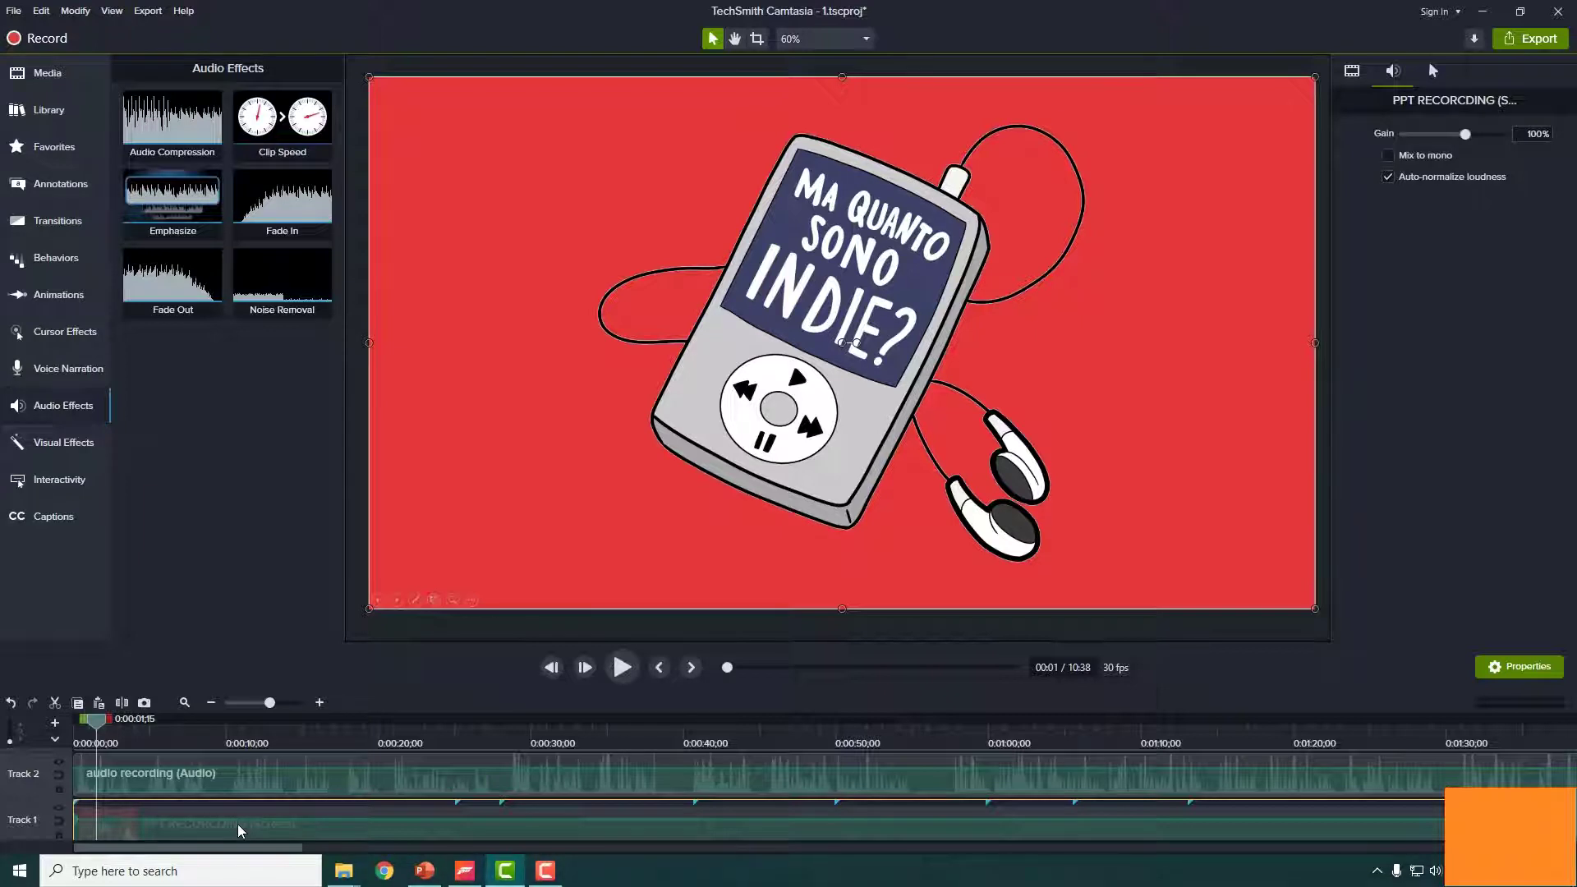
pyautogui.hotkey('ctrl', 'Home')
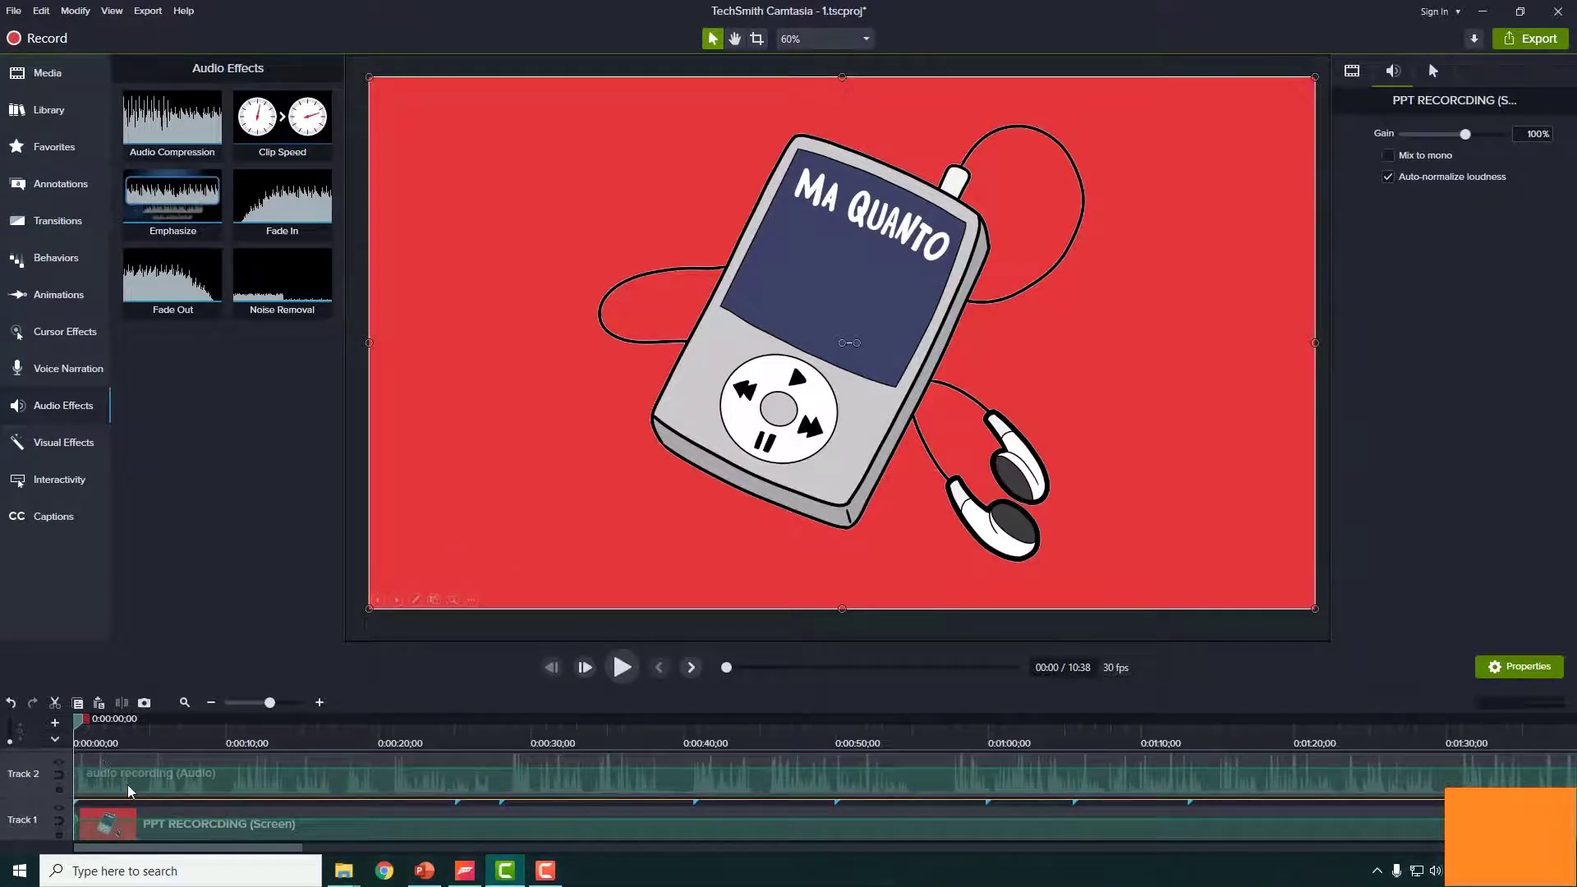
pyautogui.moveTo(76, 731); pyautogui.dragTo(219, 765)
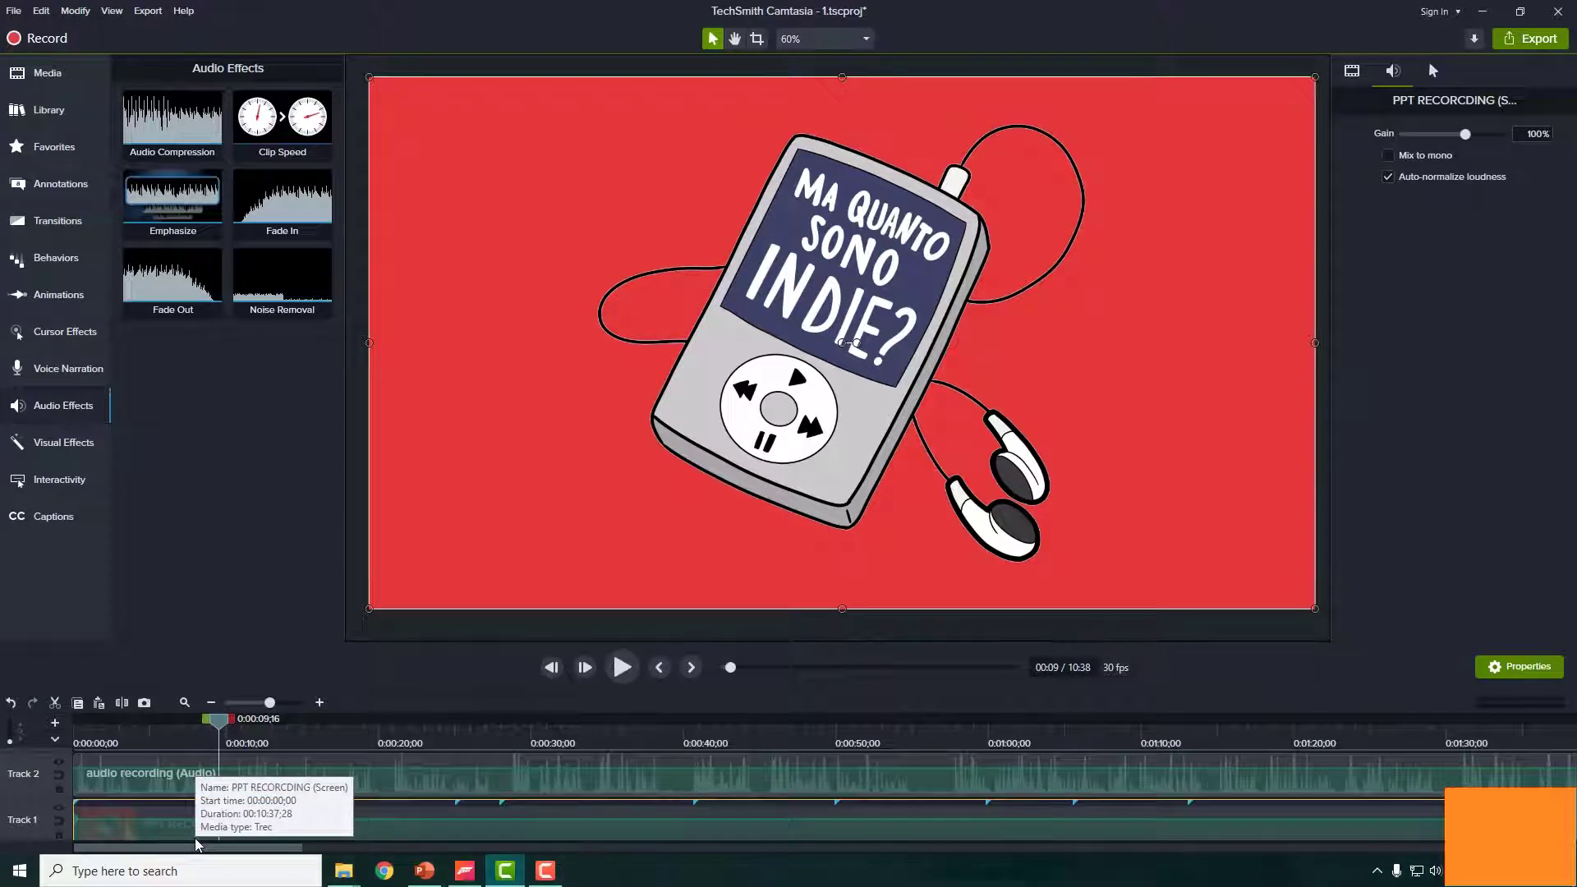
# - Split the screen recording, delete its opening piece, and move the remainder to the timeline start
pyautogui.click(123, 704)
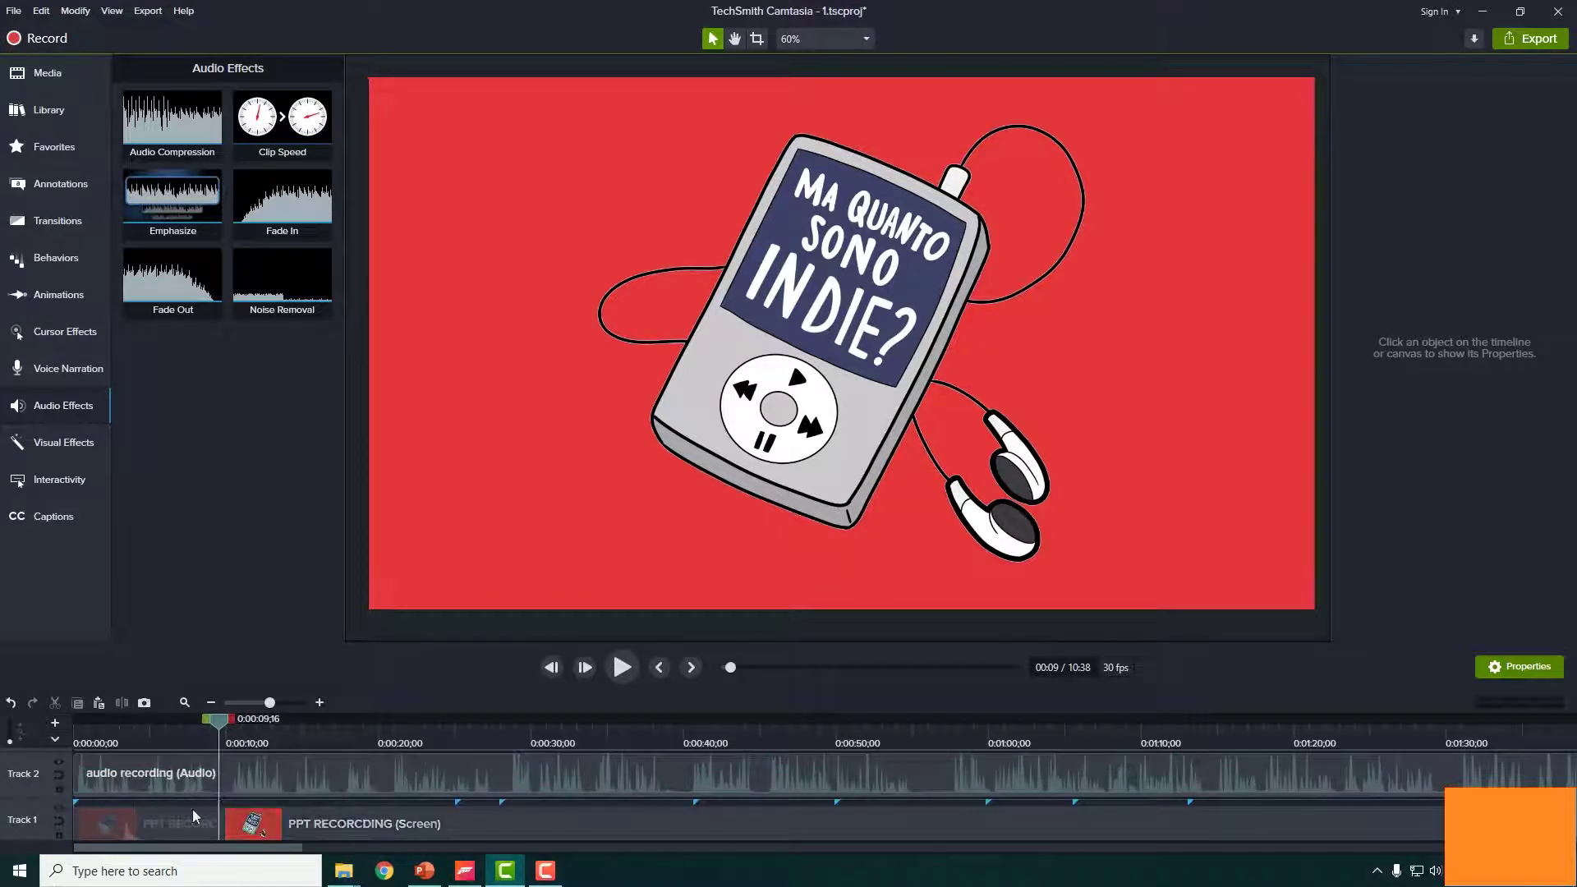
pyautogui.click(152, 826)
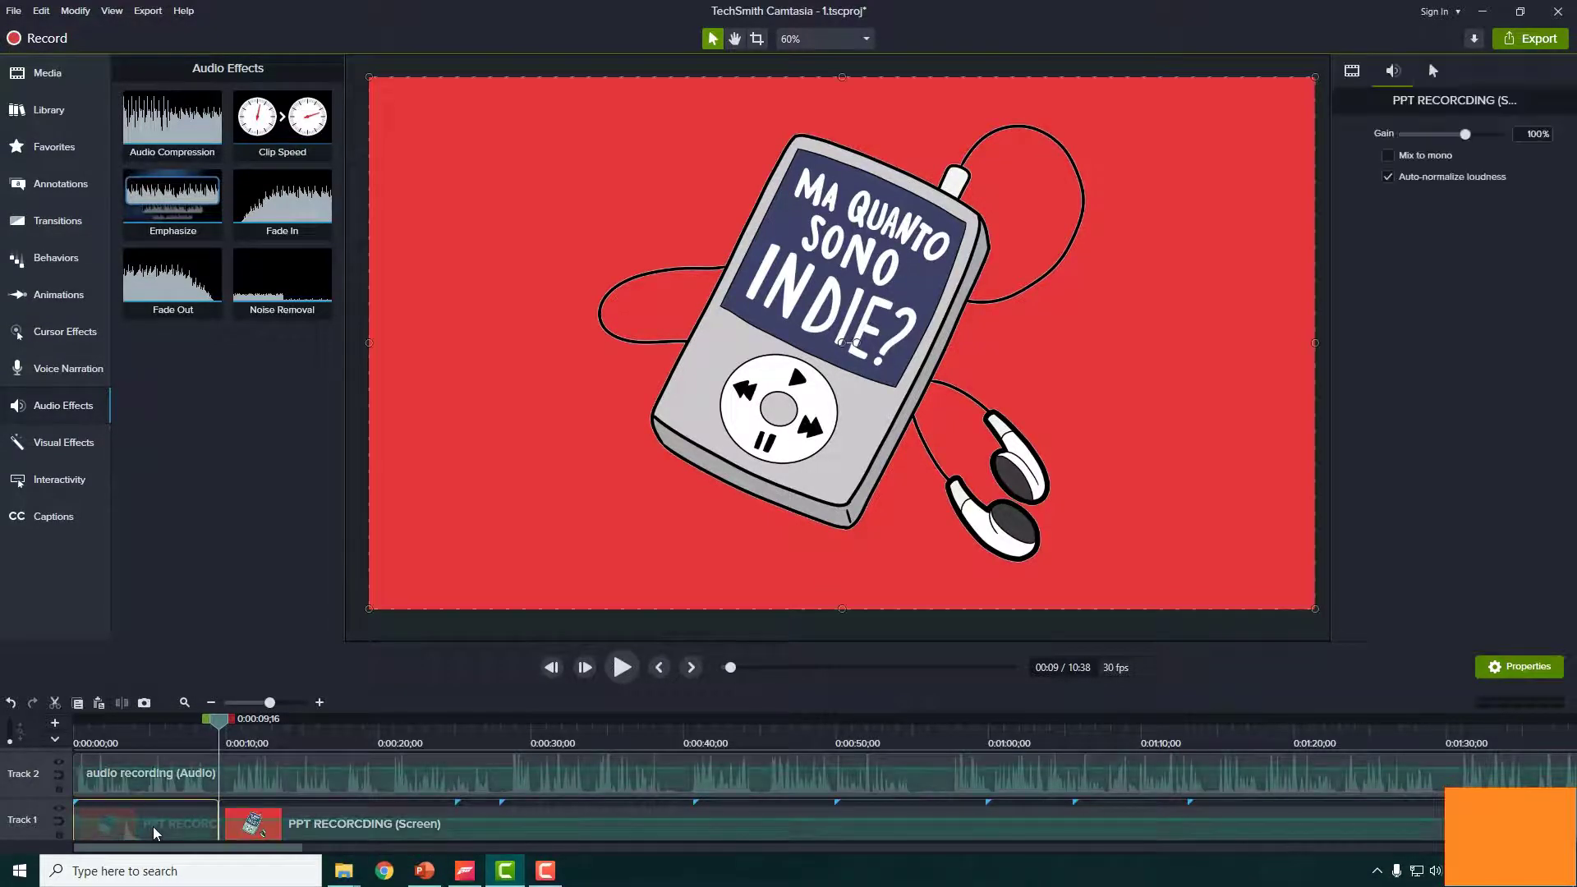
pyautogui.press('Delete')
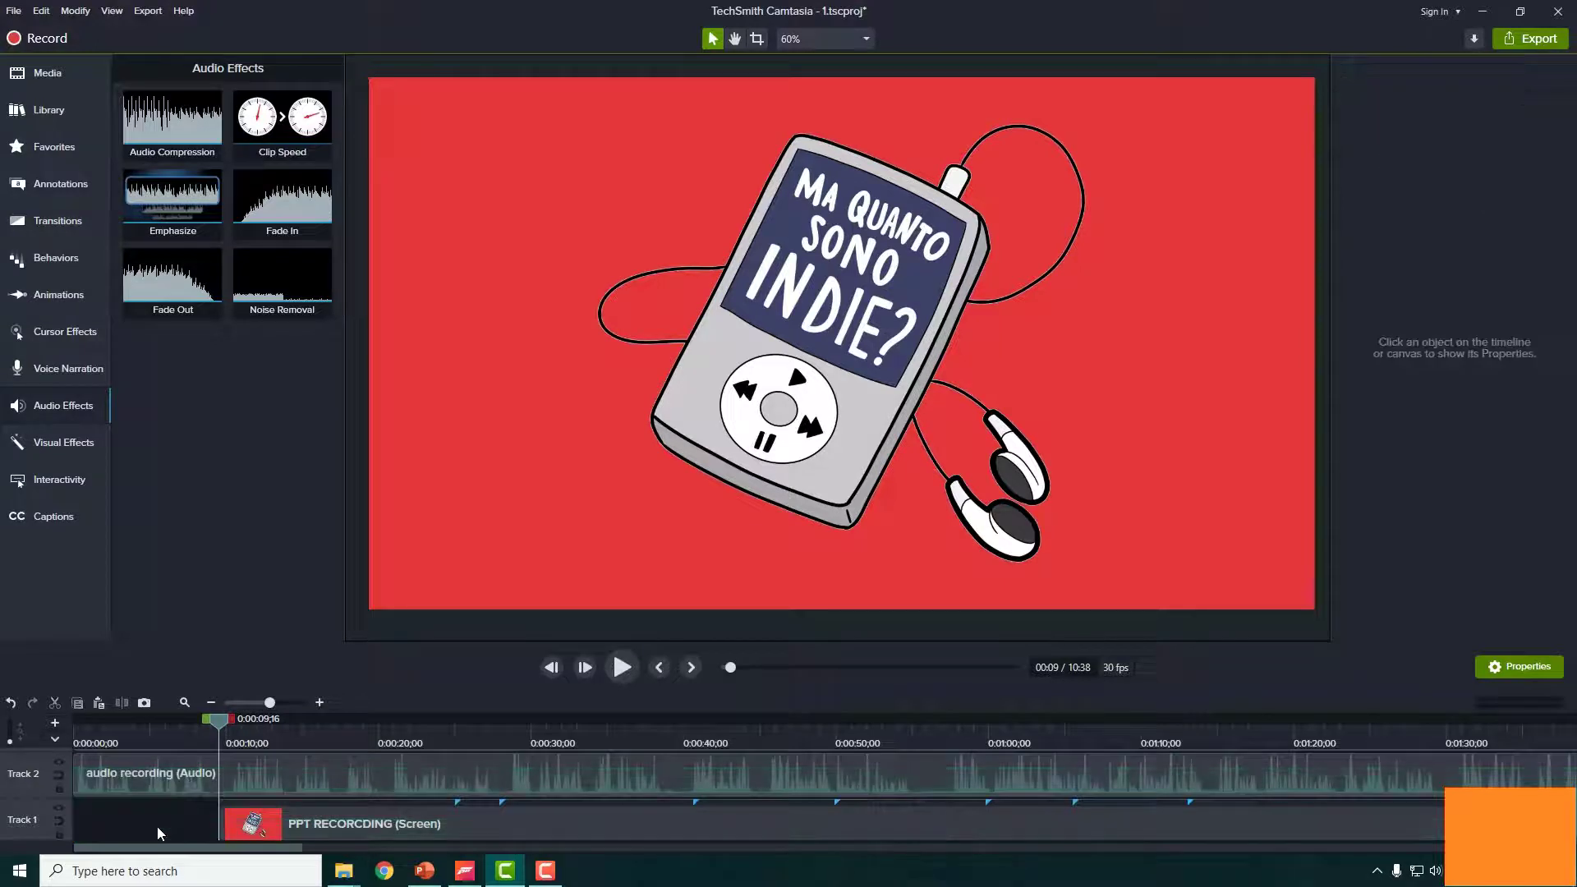
pyautogui.click(317, 821)
pyautogui.moveTo(317, 821); pyautogui.dragTo(125, 816)
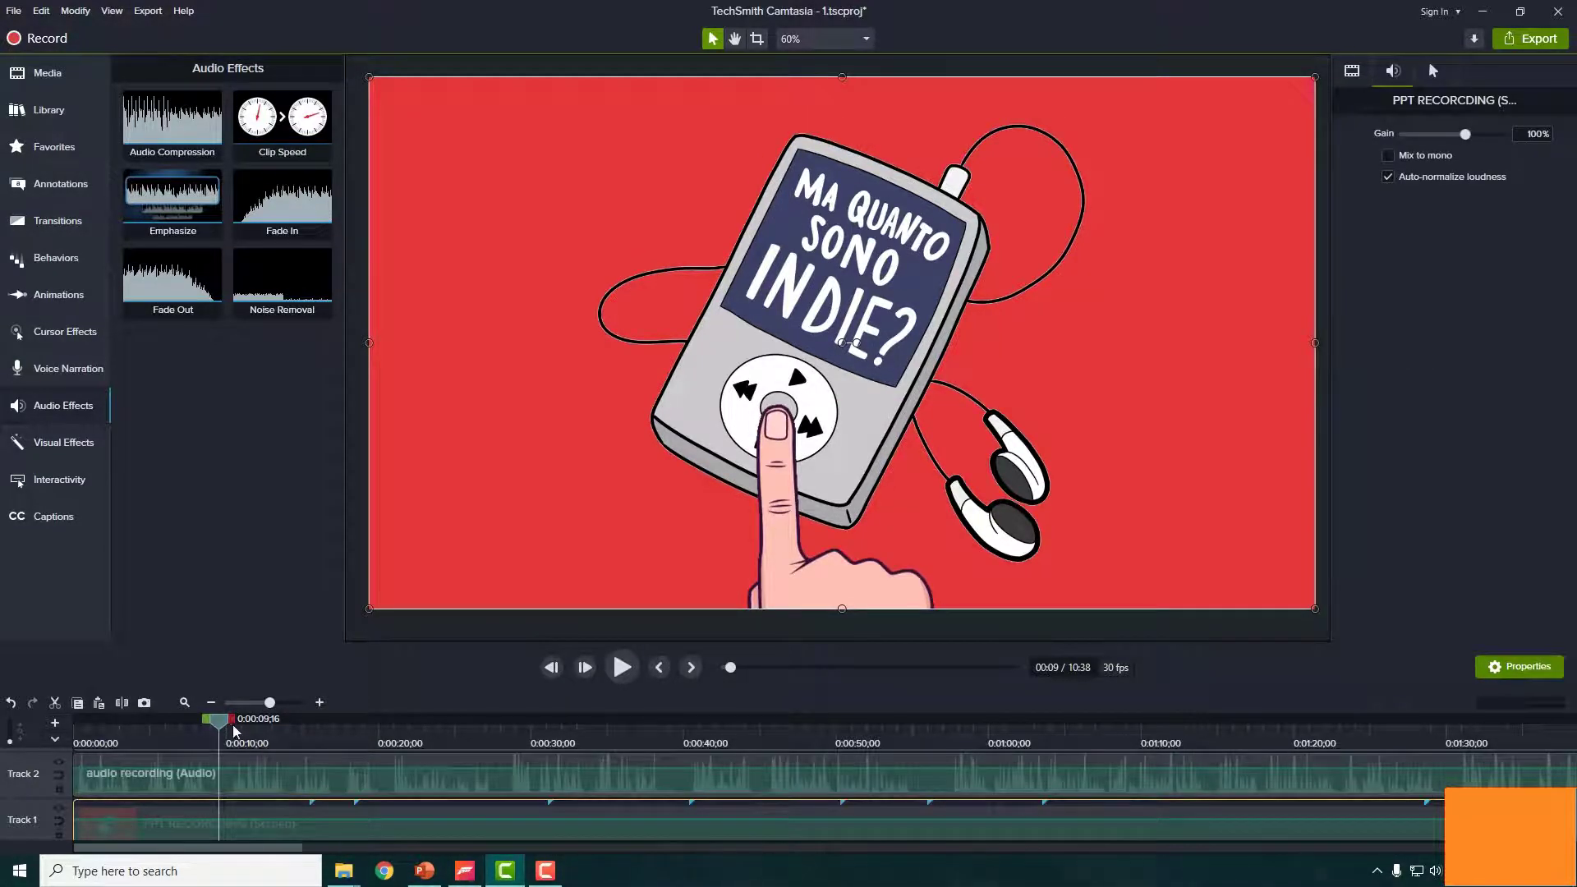
# - Play the edited project from the start and advance to the question-mark girl scene at about 0:14
pyautogui.moveTo(215, 719); pyautogui.dragTo(71, 728)
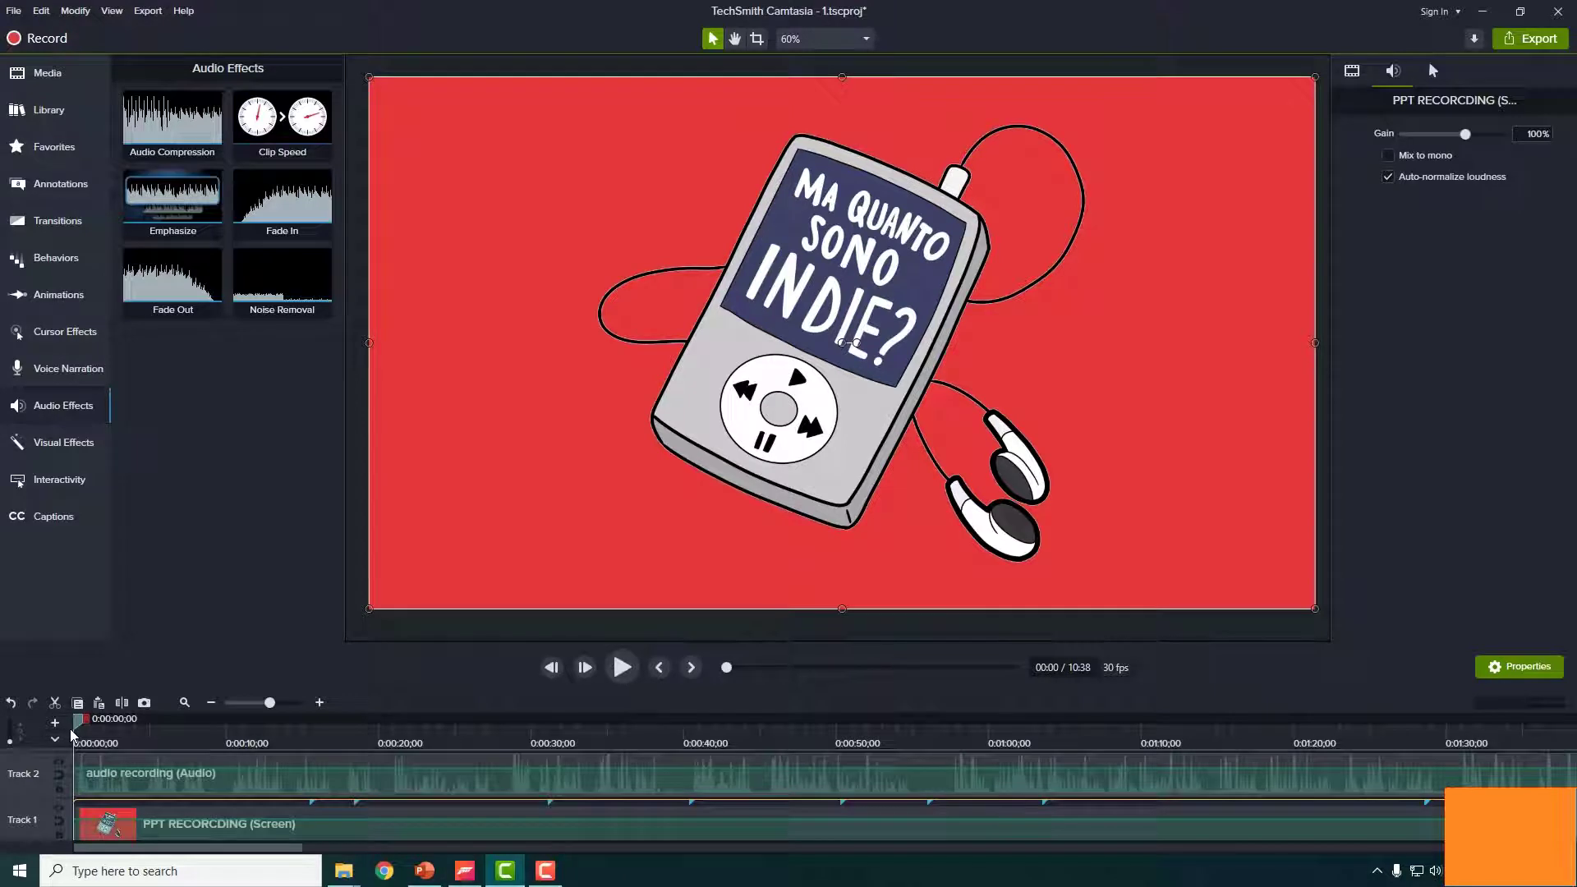
pyautogui.click(623, 668)
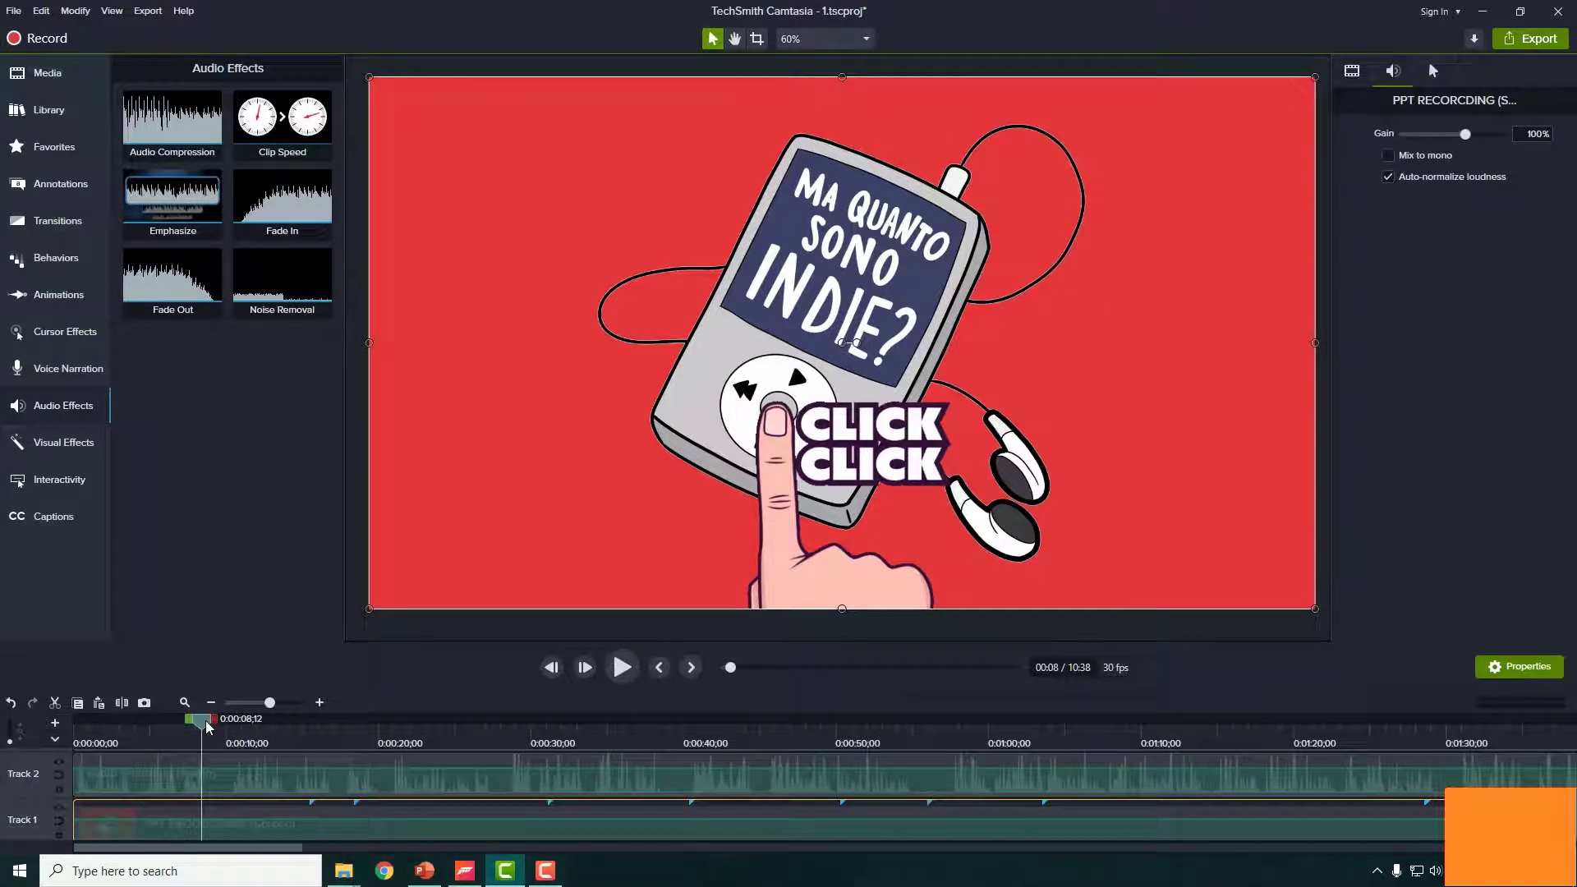
pyautogui.moveTo(207, 726)
pyautogui.mouseDown()
pyautogui.moveTo(190, 725)
pyautogui.moveTo(246, 729)
pyautogui.moveTo(230, 743)
pyautogui.mouseUp()
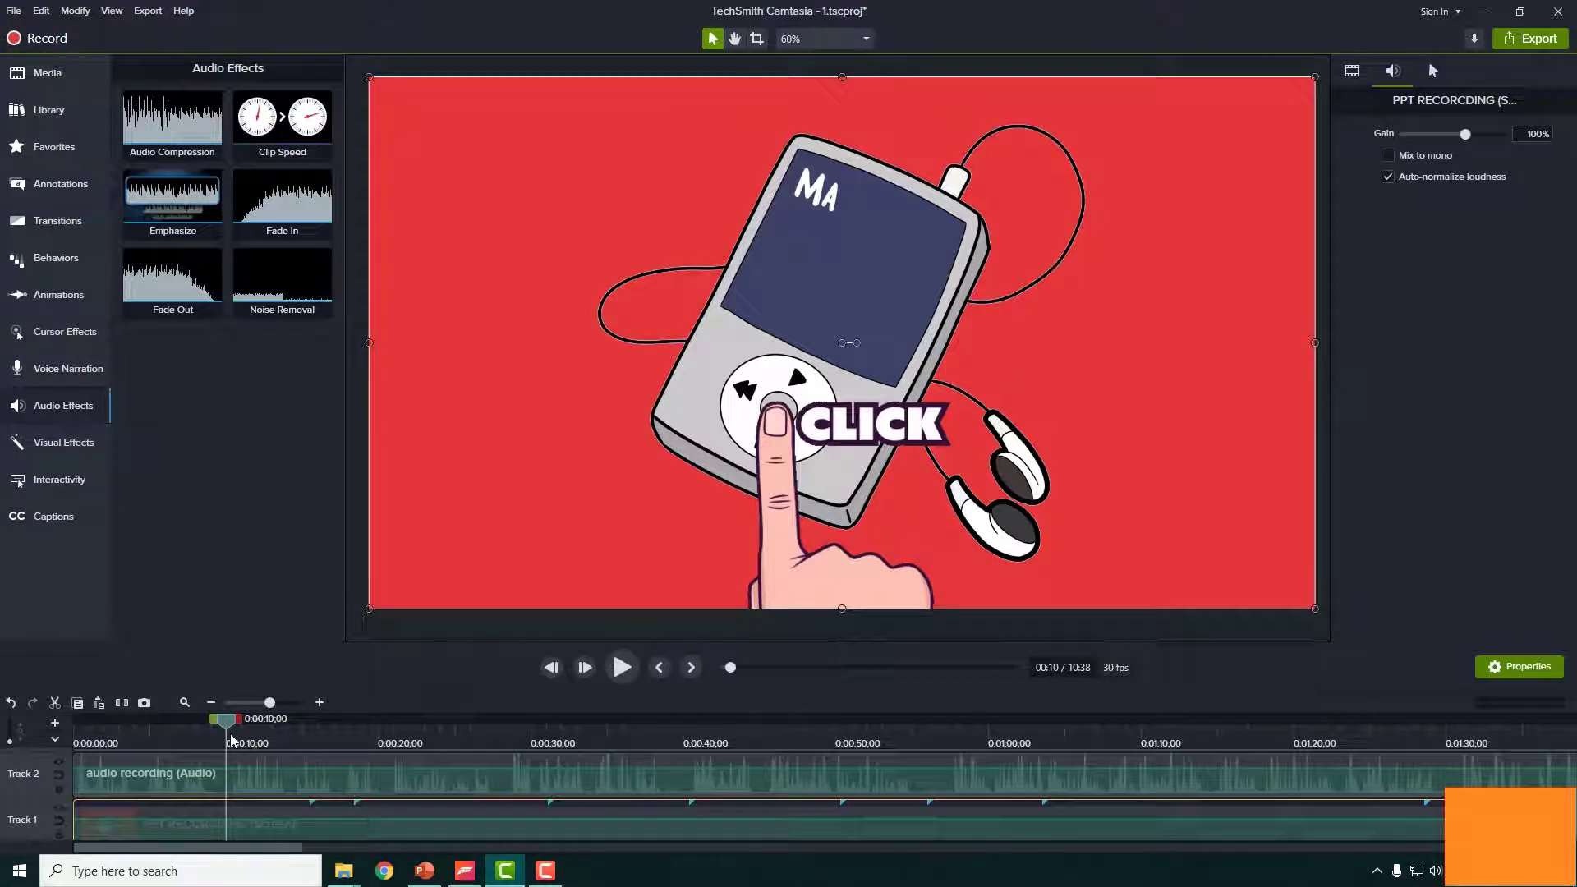
pyautogui.moveTo(230, 741); pyautogui.dragTo(290, 740)
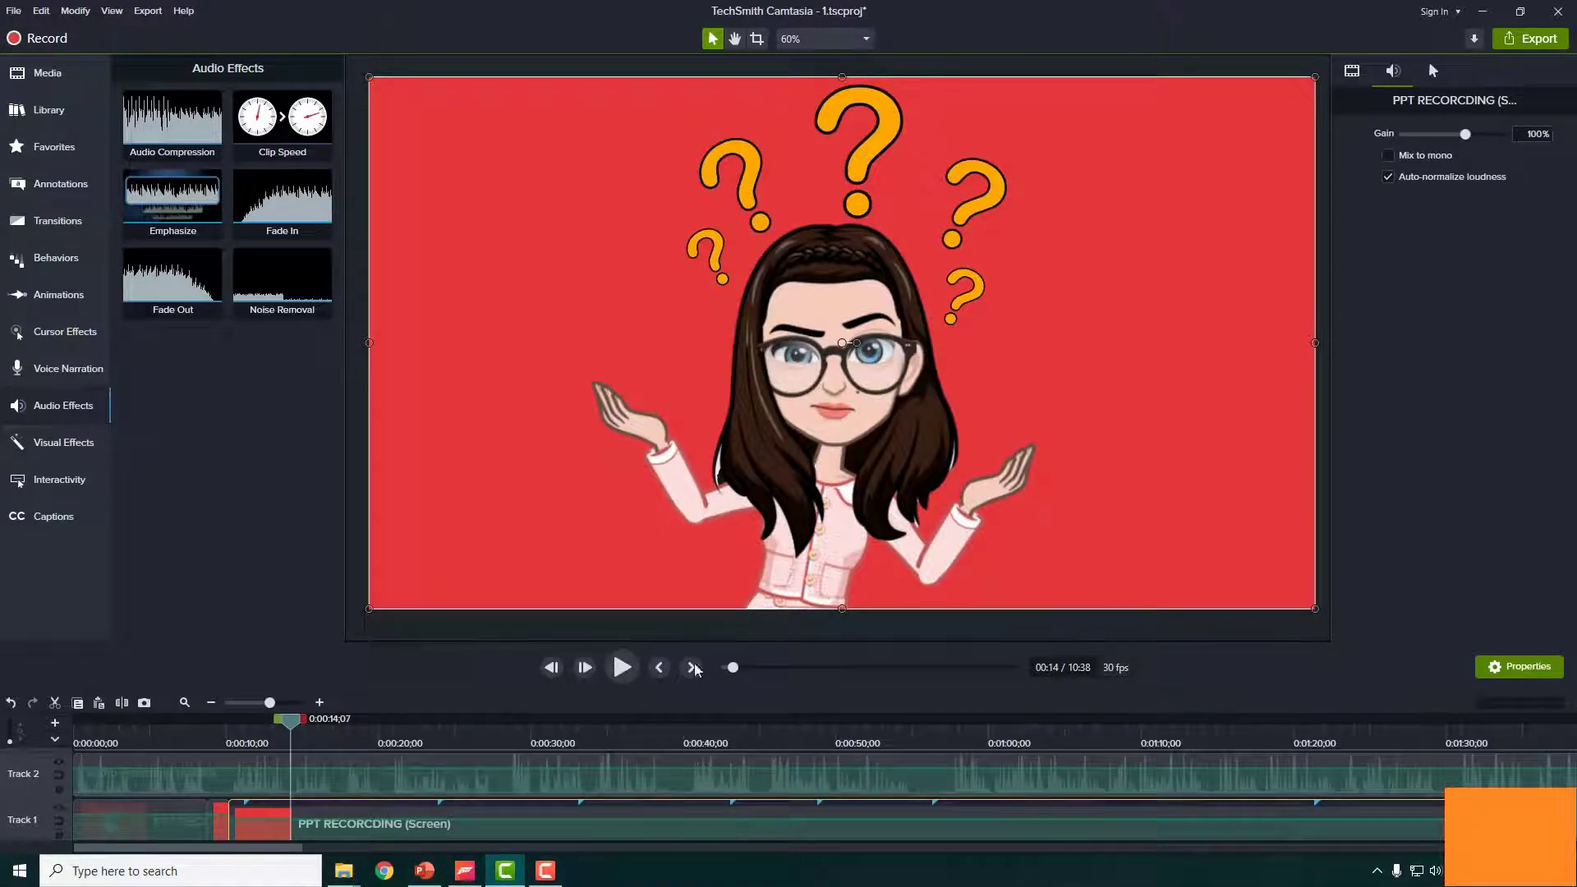
# - Check playback, return to 0:14 to select the Track 1 clip, then find where the frame turns plain red
pyautogui.click(628, 670)
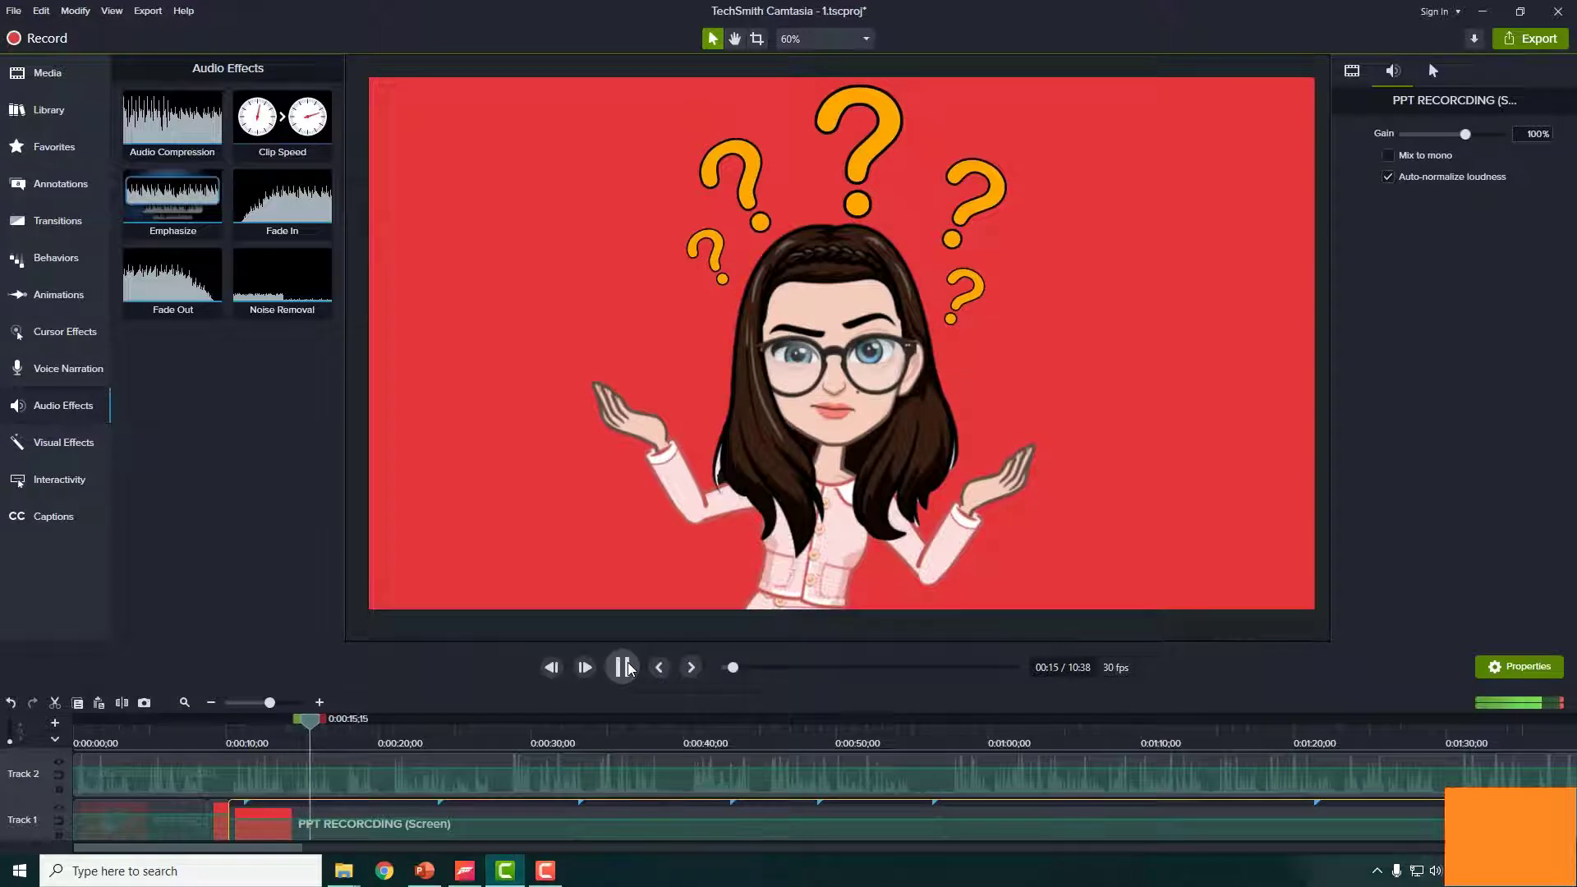
pyautogui.click(628, 668)
pyautogui.moveTo(320, 710); pyautogui.dragTo(298, 714)
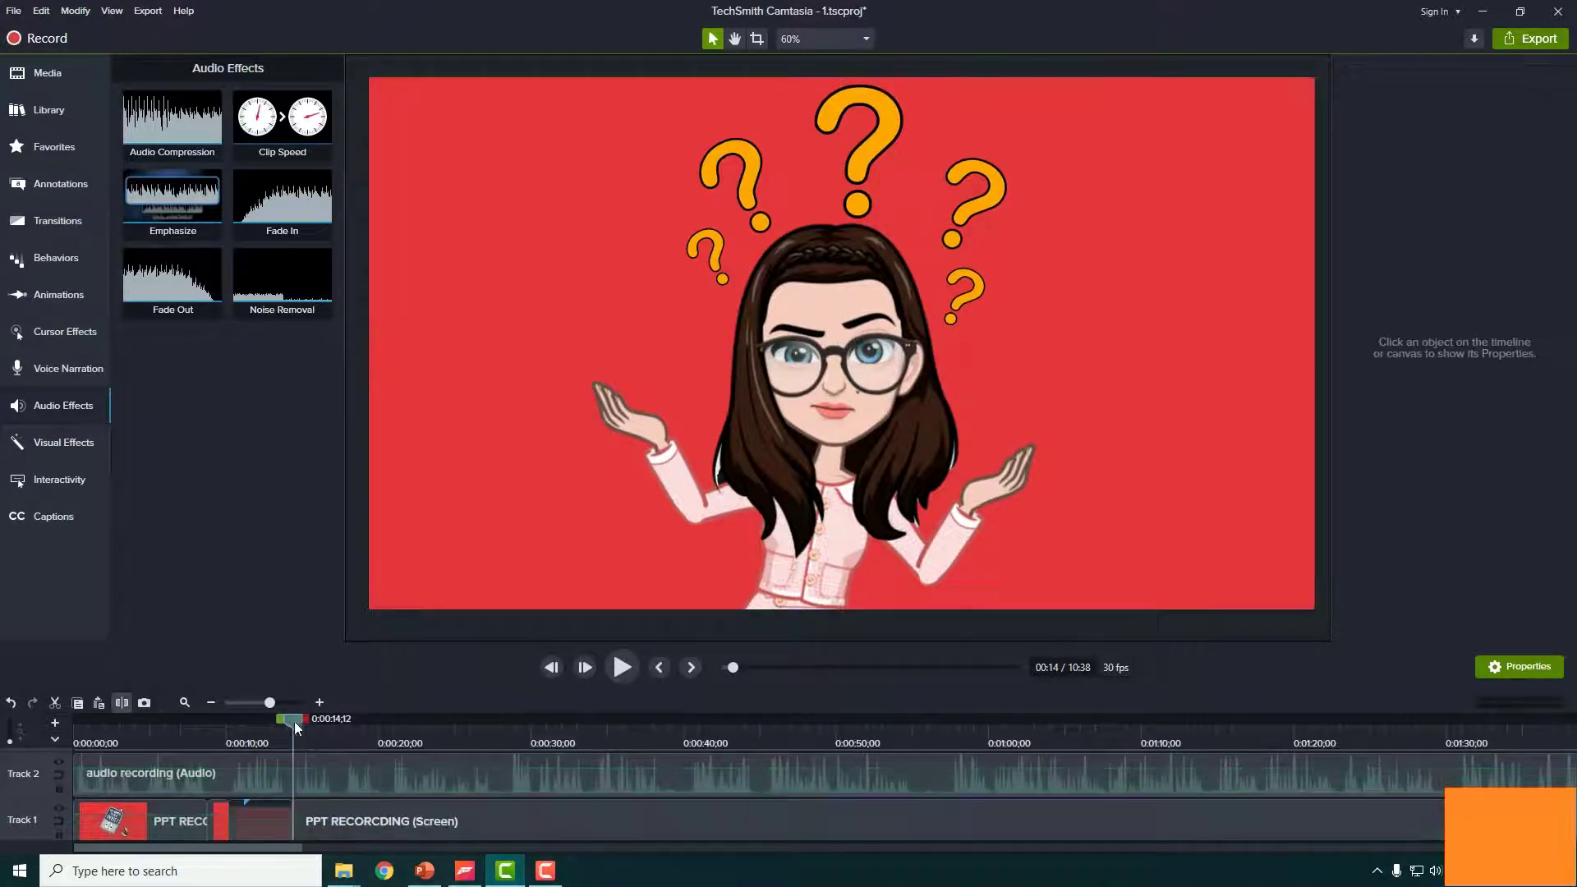
pyautogui.click(323, 813)
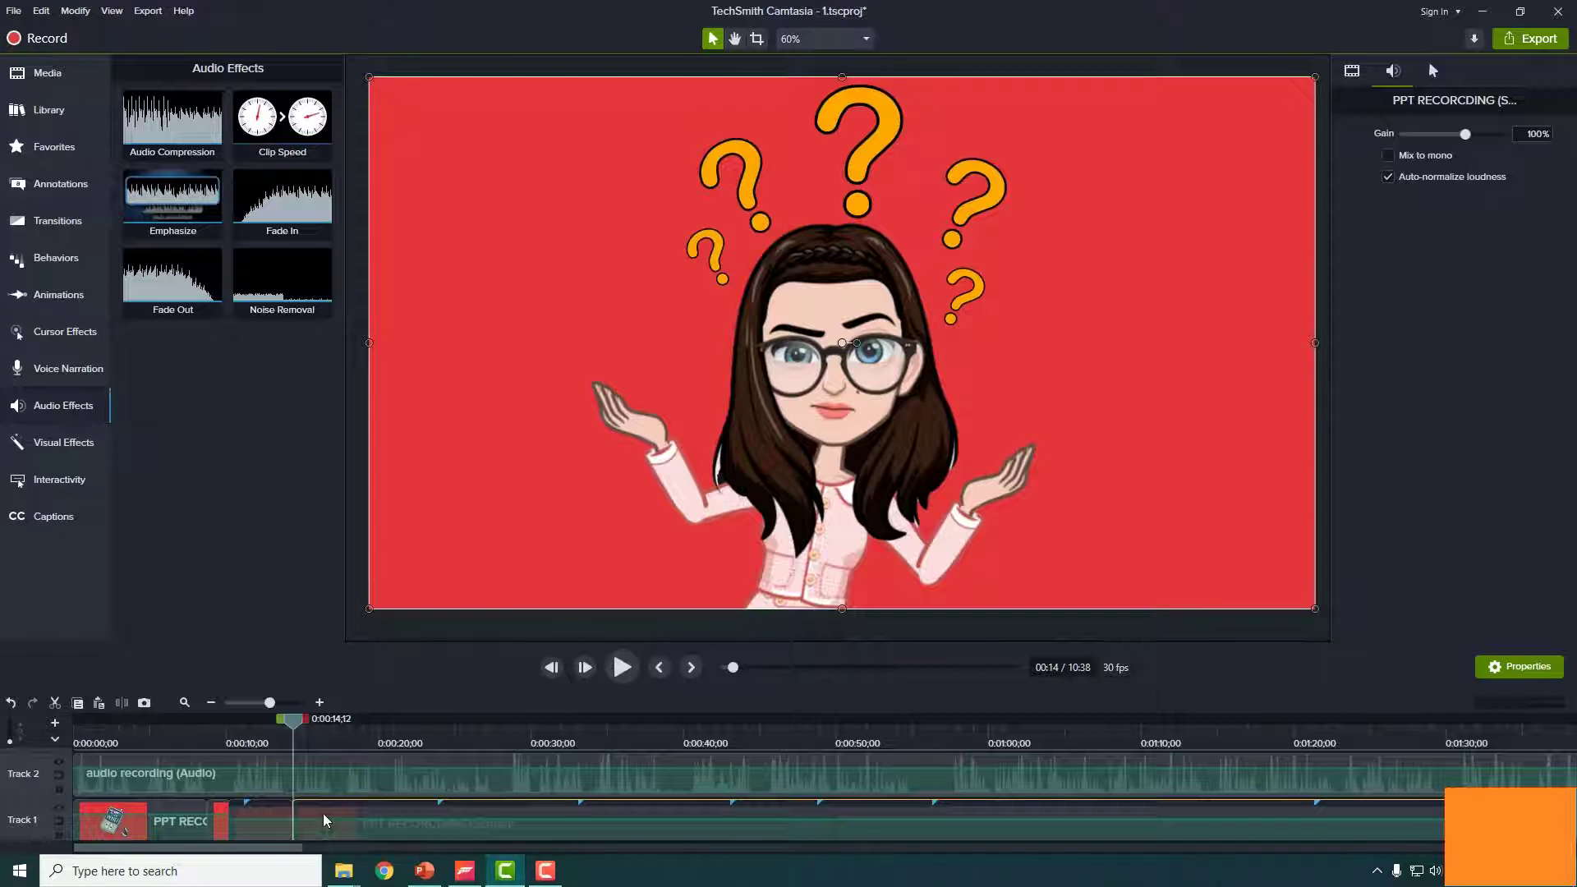
pyautogui.click(323, 813)
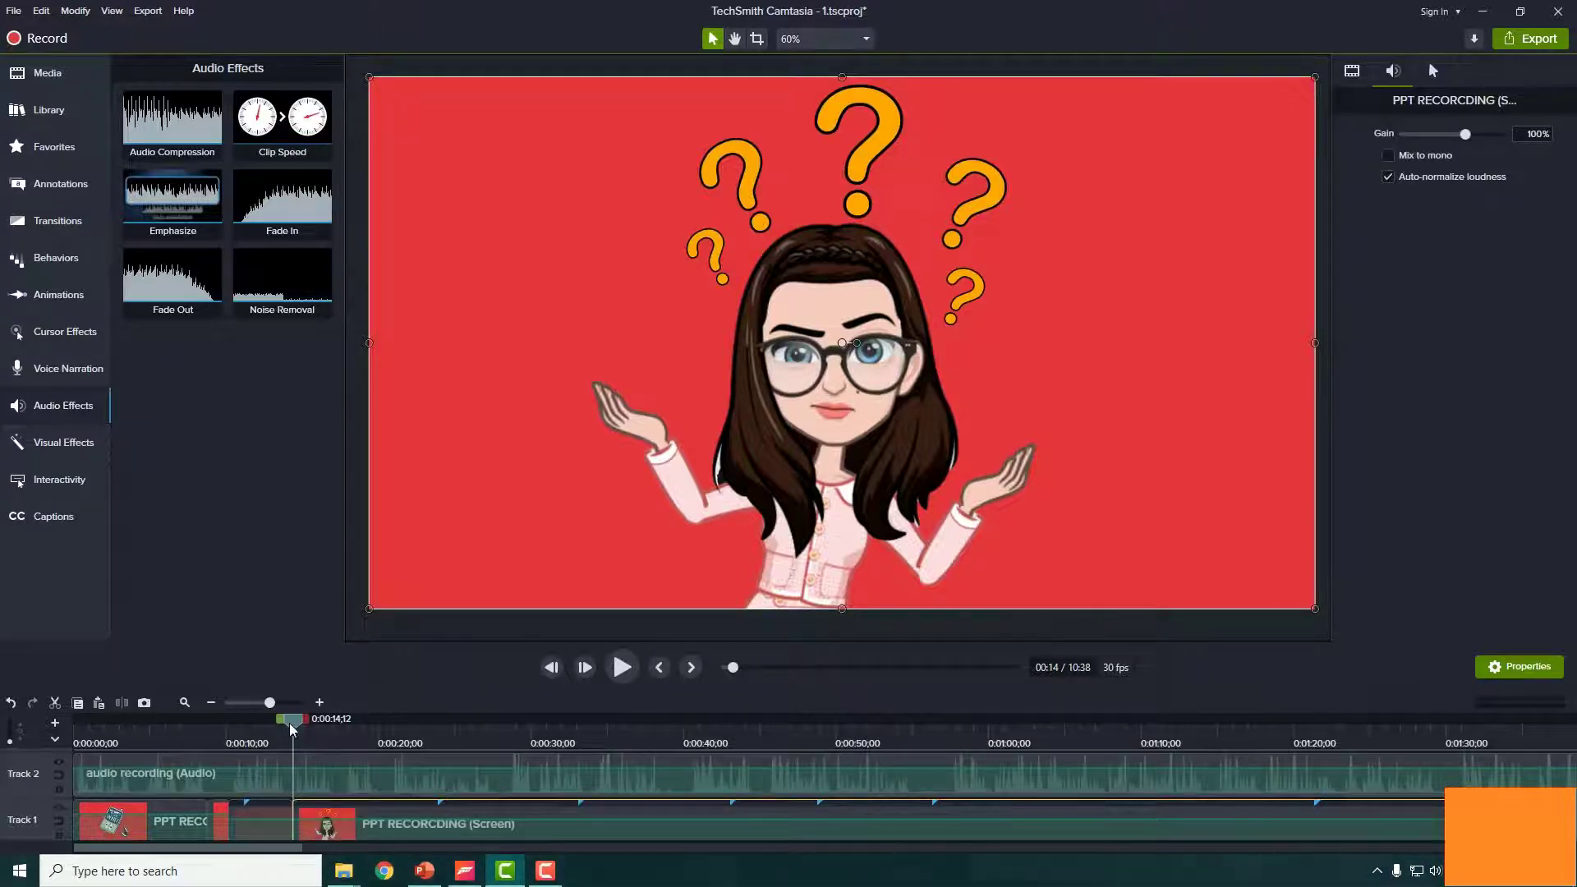
pyautogui.moveTo(289, 722); pyautogui.dragTo(354, 739)
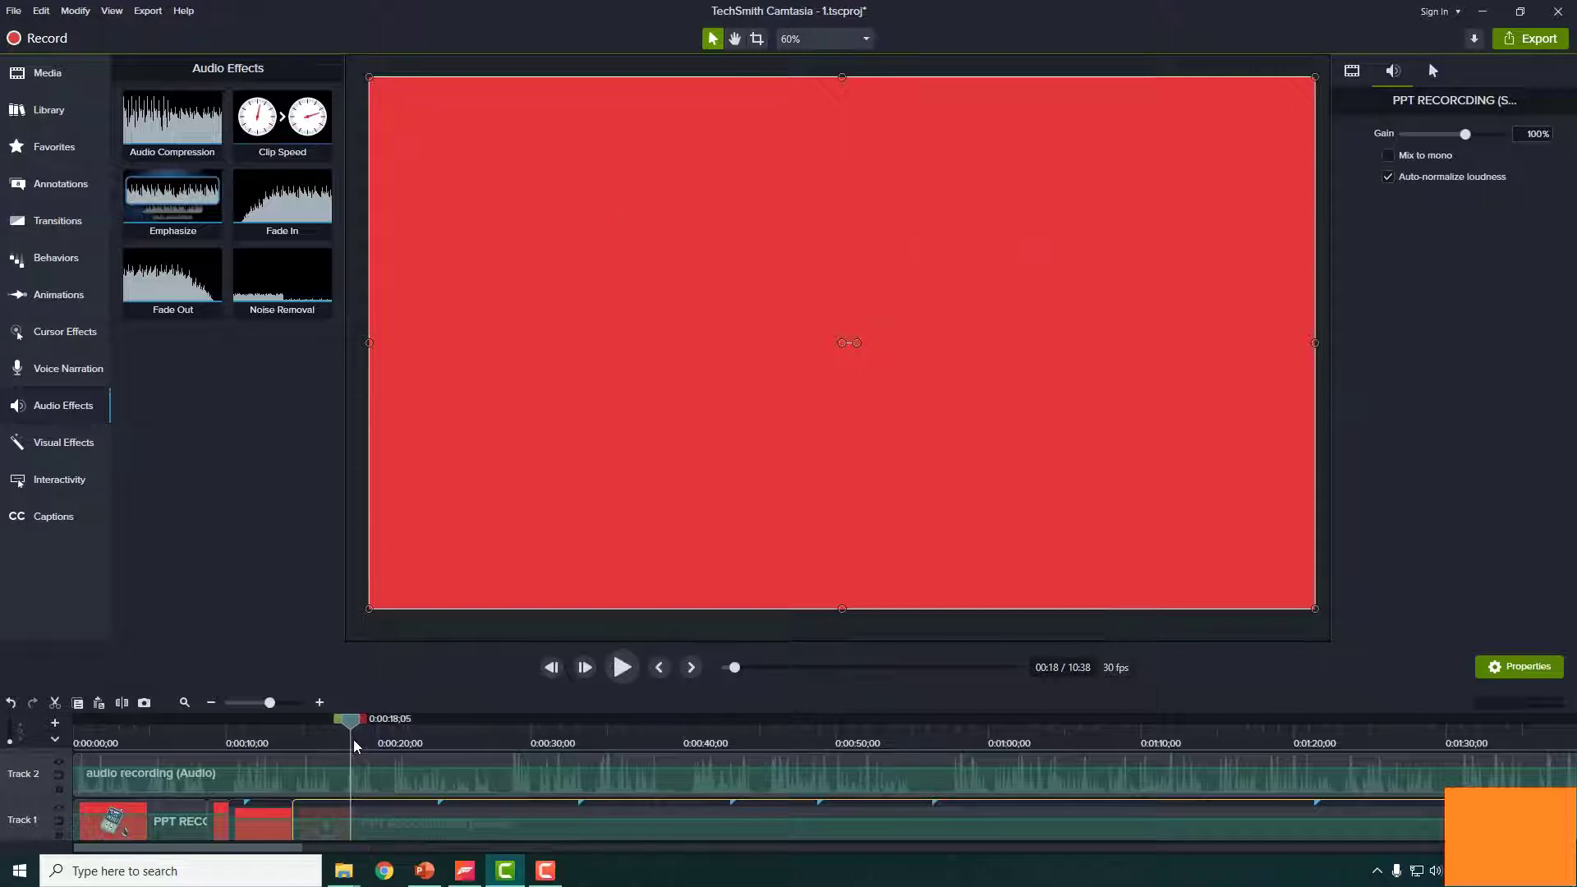
# - Delete the short leftover Track 1 piece and snap the following clip left to close the gap
pyautogui.click(323, 811)
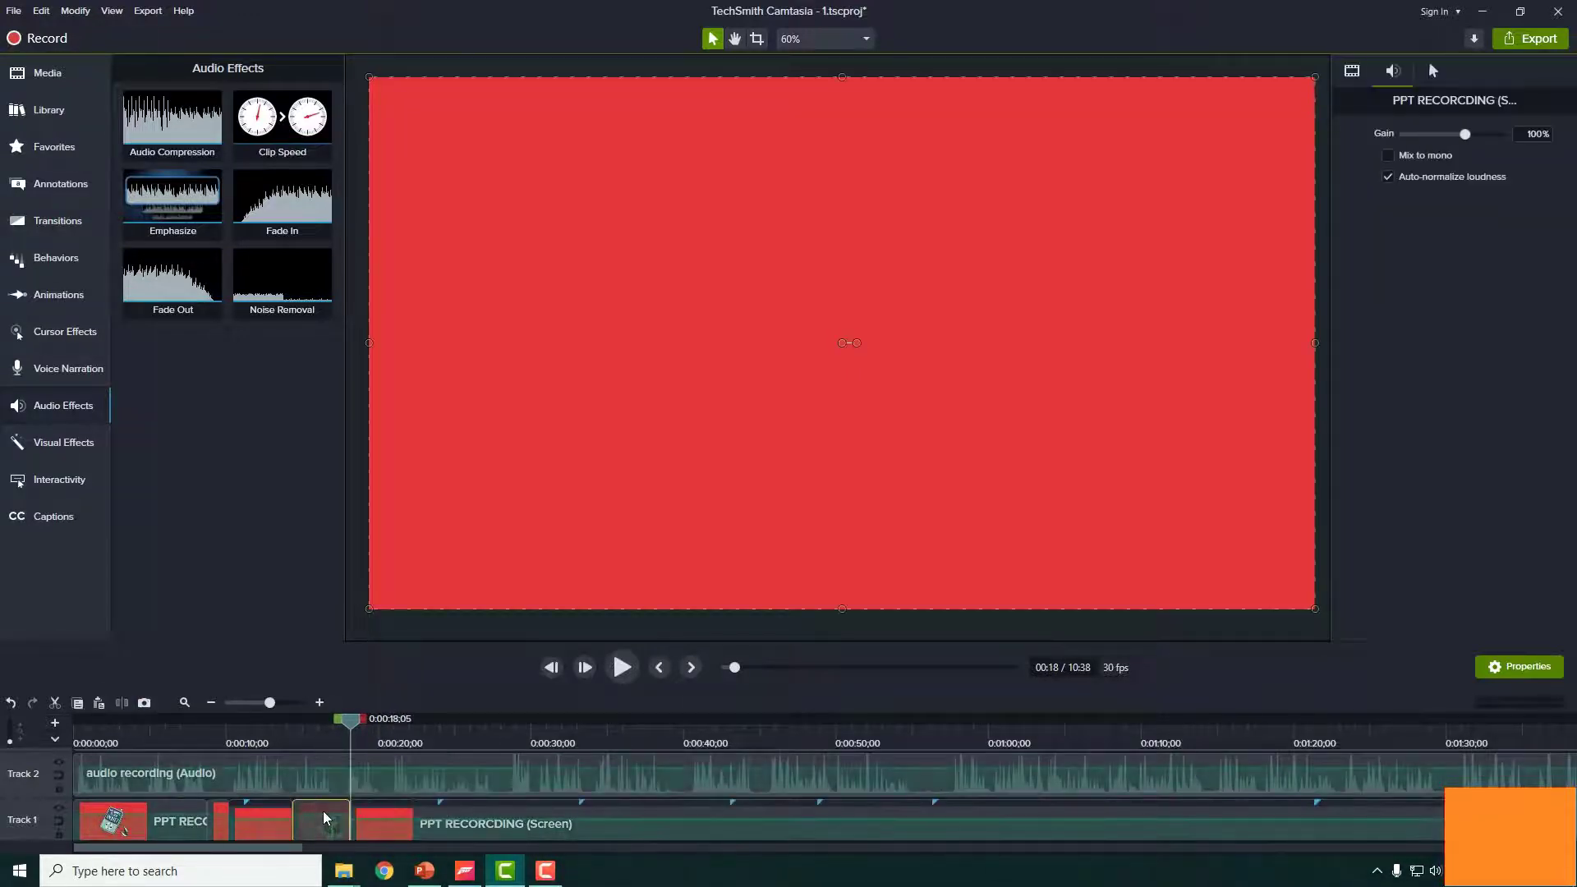
pyautogui.press('Delete')
pyautogui.moveTo(437, 825); pyautogui.dragTo(313, 820)
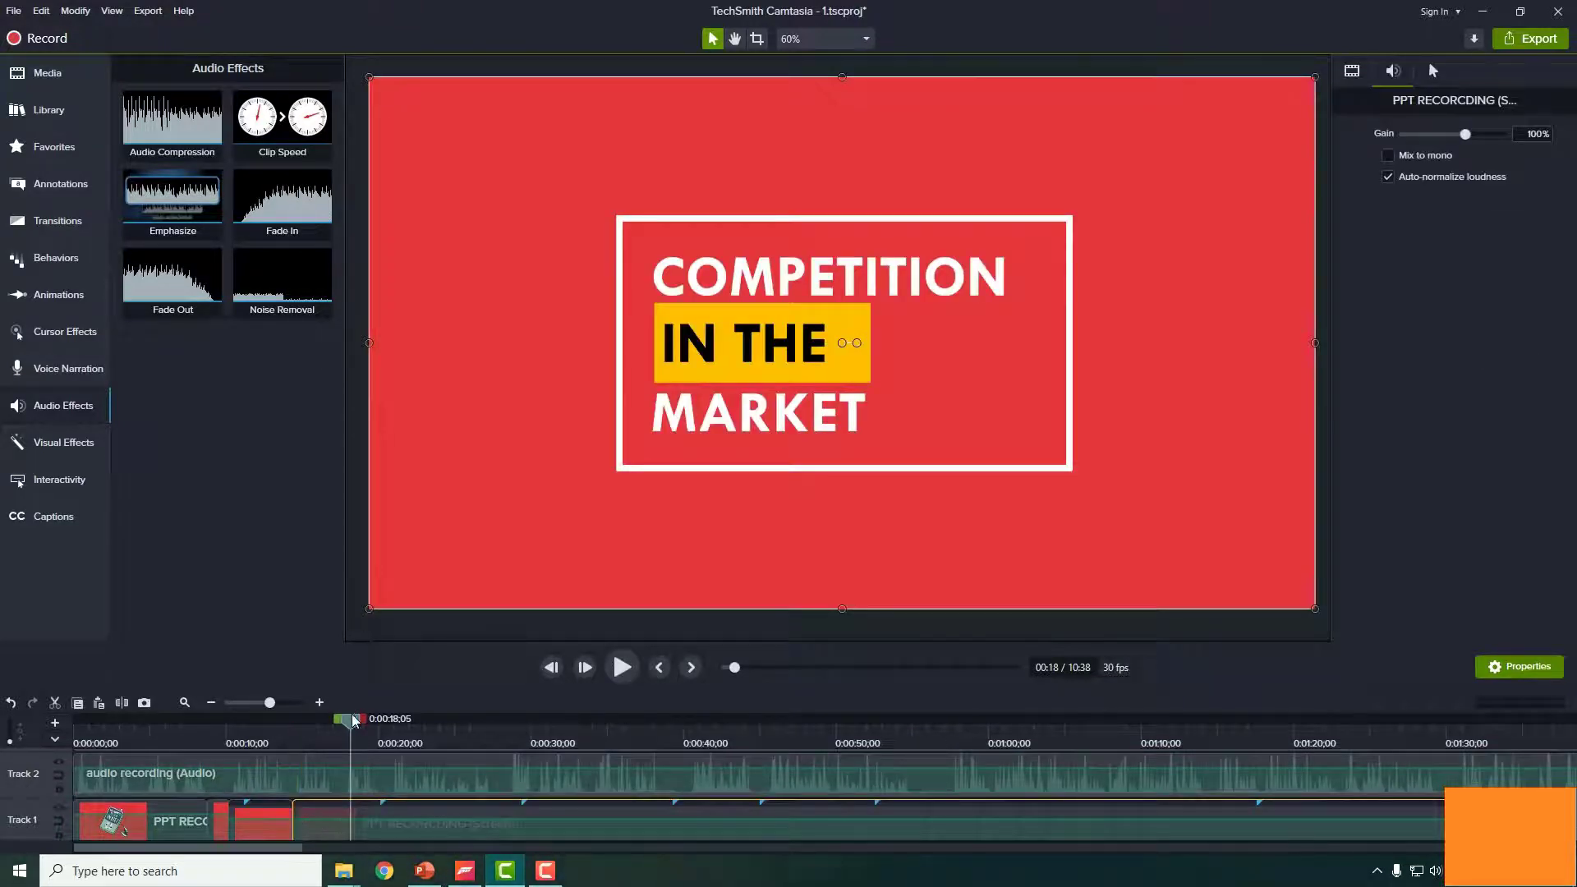
# - Play back the joined section from about 0:13 and step into the title animation
pyautogui.moveTo(351, 720); pyautogui.dragTo(276, 720)
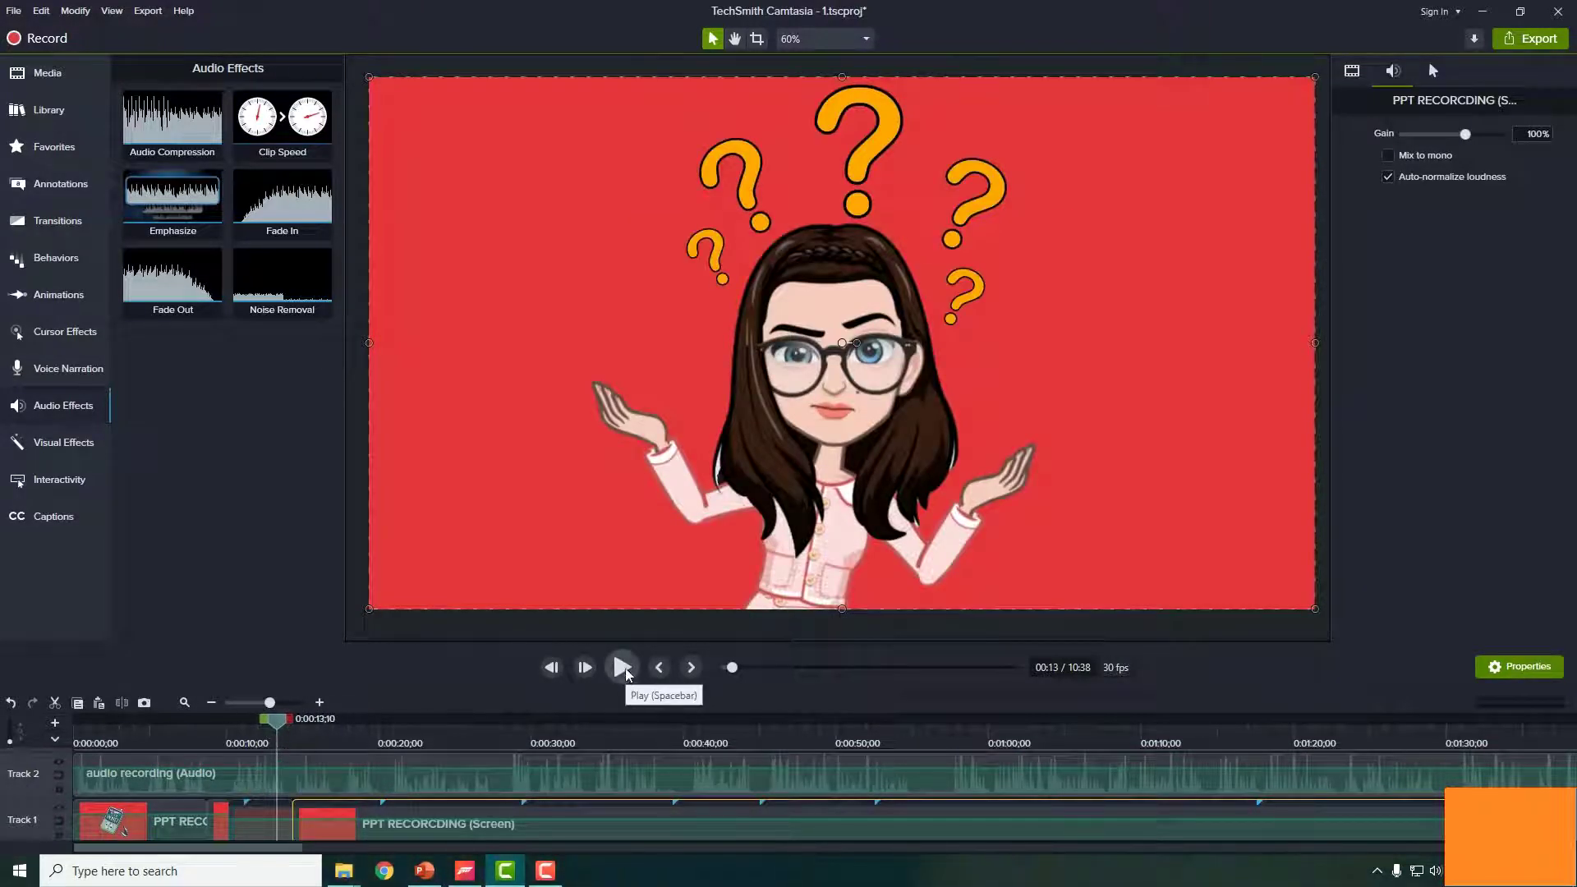
pyautogui.click(624, 668)
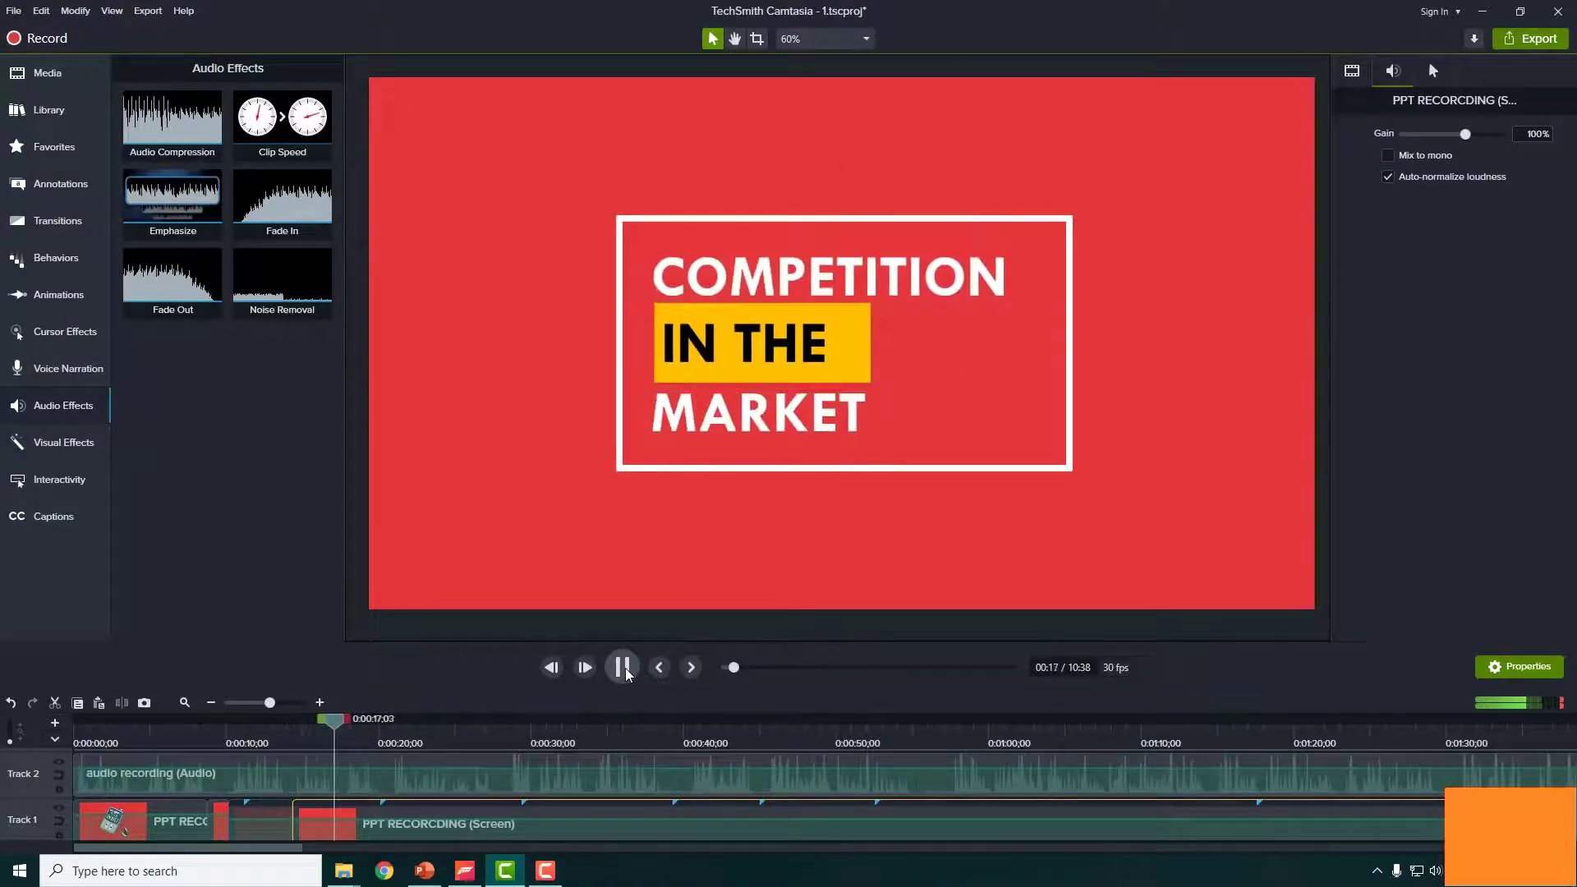
pyautogui.click(623, 667)
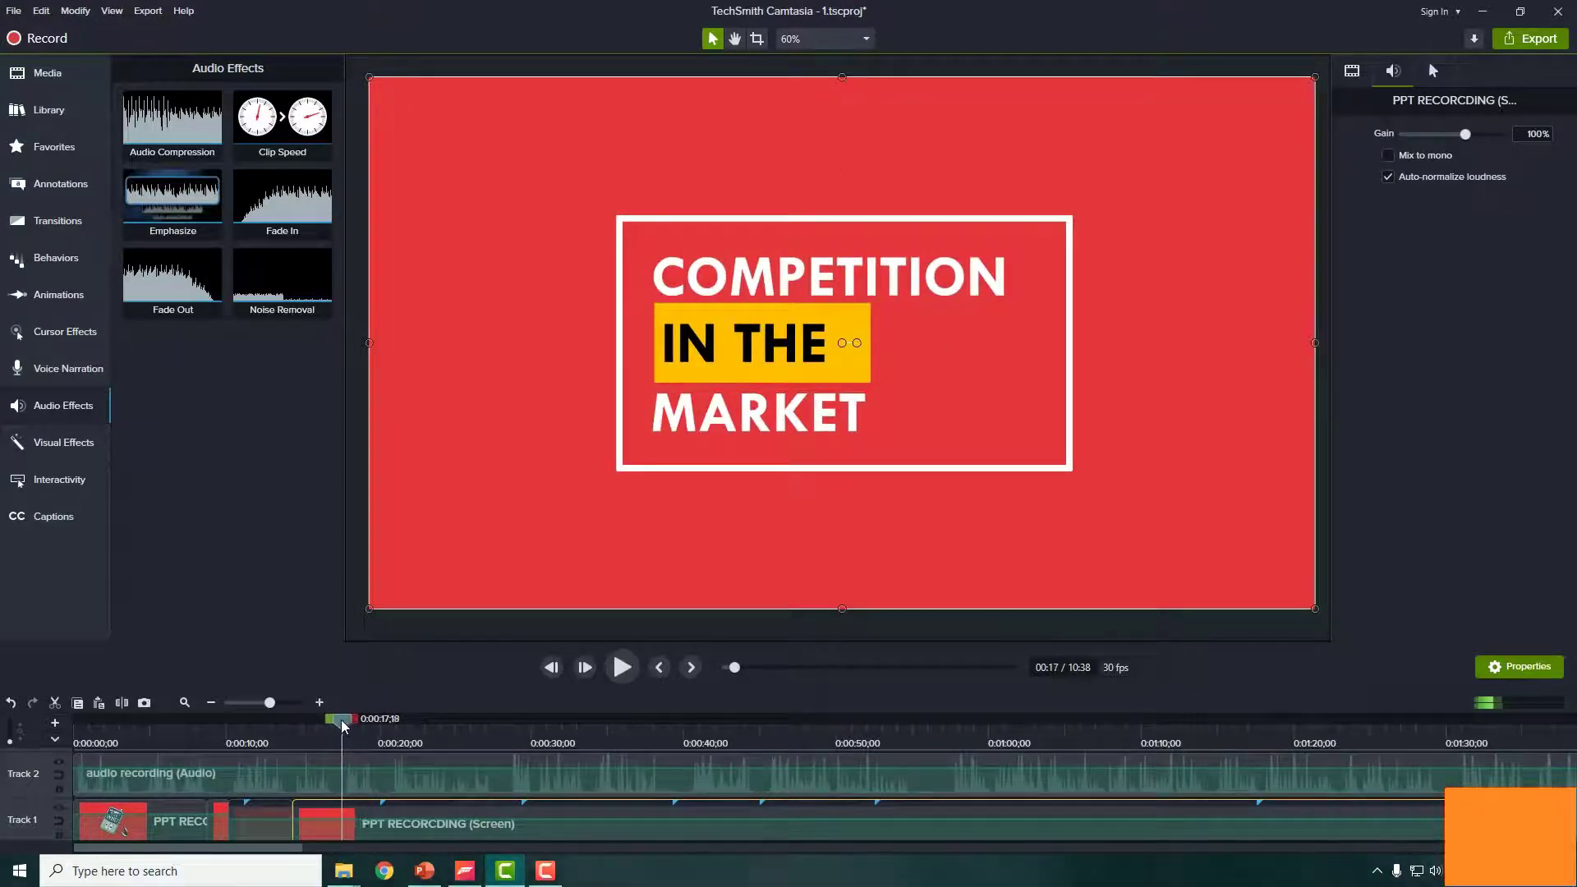
pyautogui.moveTo(342, 719); pyautogui.dragTo(337, 718)
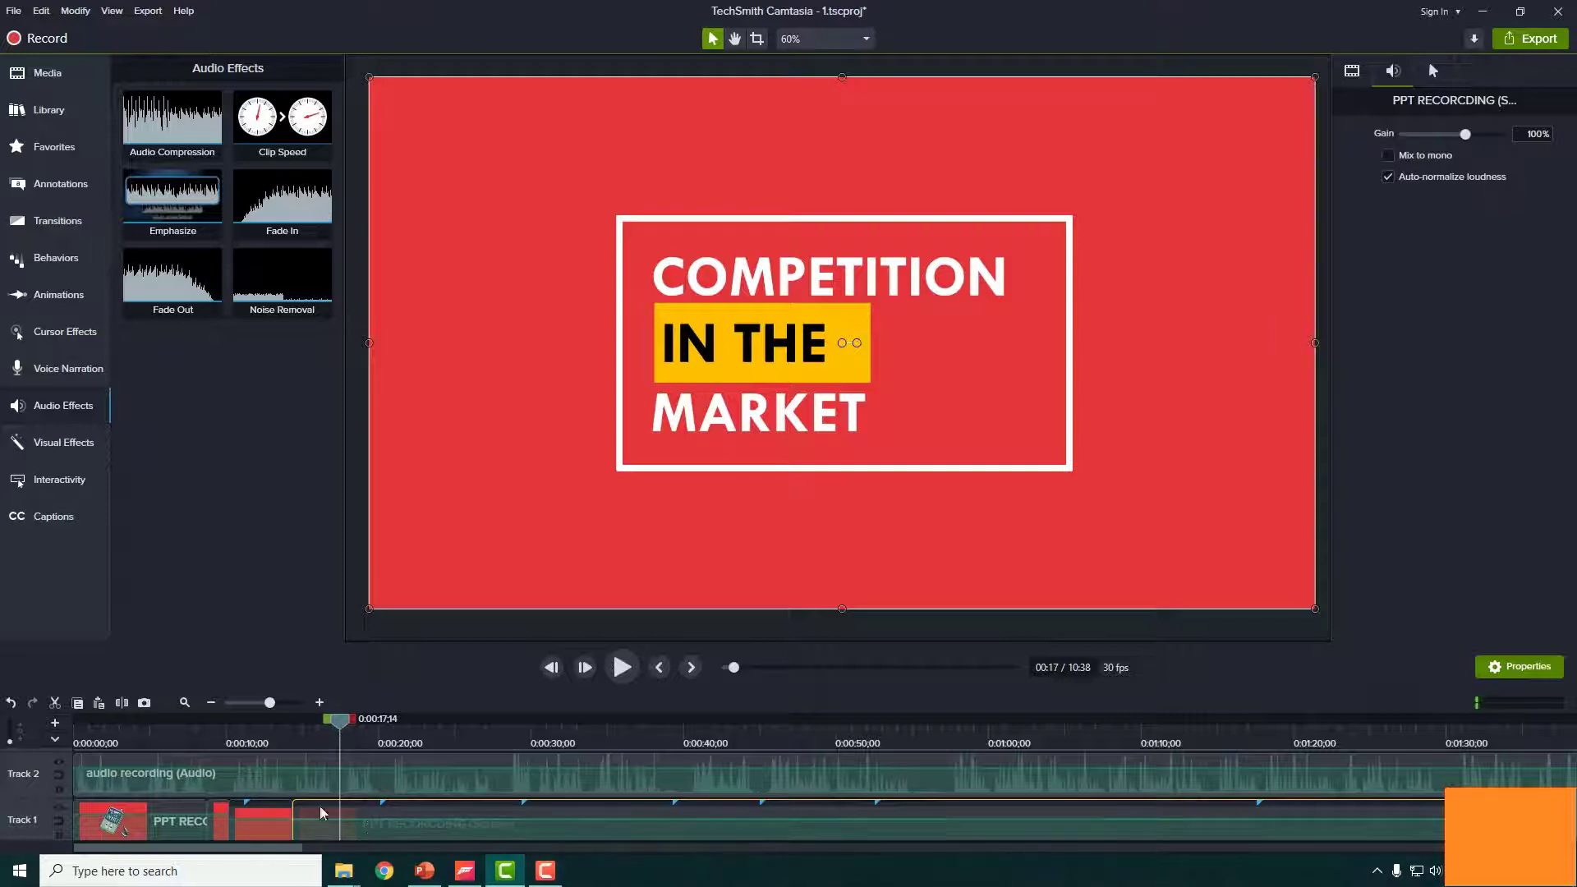
pyautogui.moveTo(368, 733)
pyautogui.mouseDown()
pyautogui.moveTo(411, 752)
pyautogui.moveTo(366, 750)
pyautogui.mouseUp()
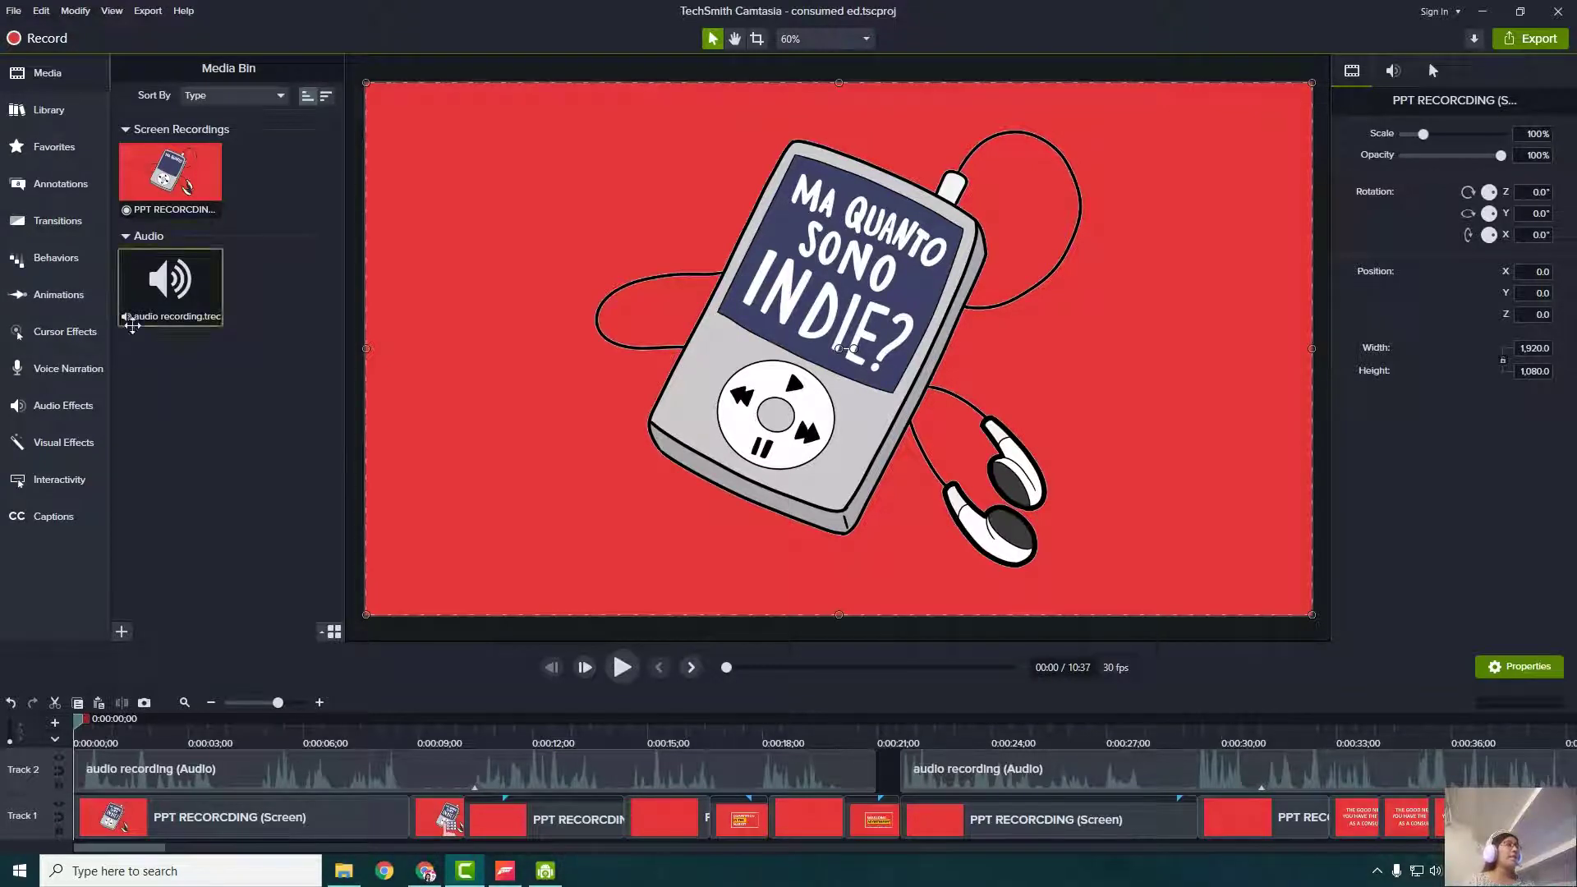
# - Open the Zoom-n-Pan animation options and scrub through the project's opening seconds
pyautogui.click(97, 297)
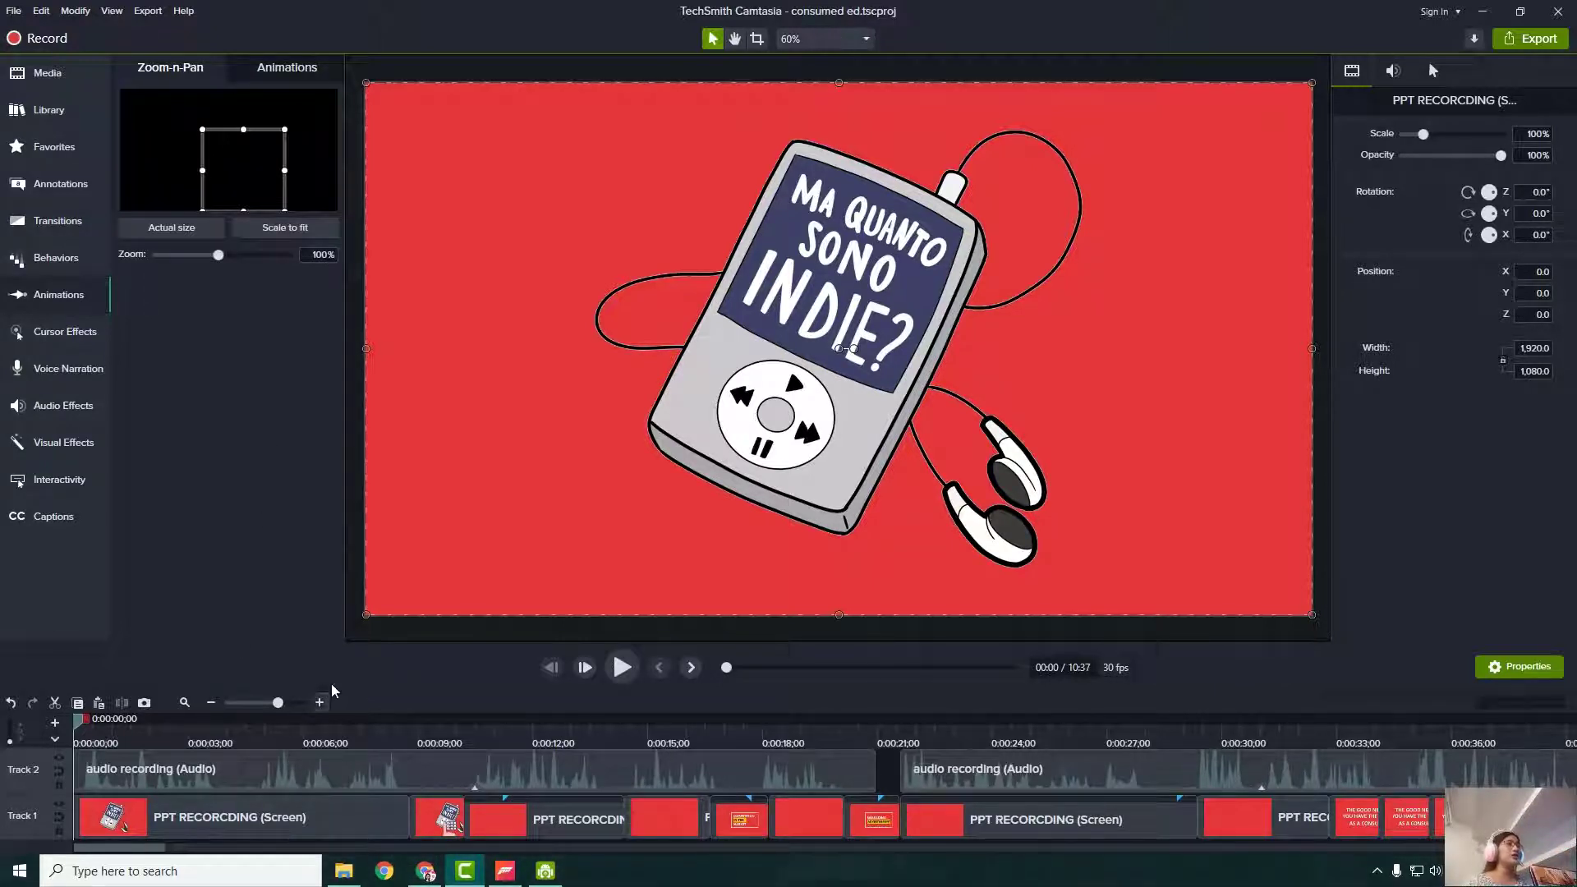
pyautogui.click(230, 731)
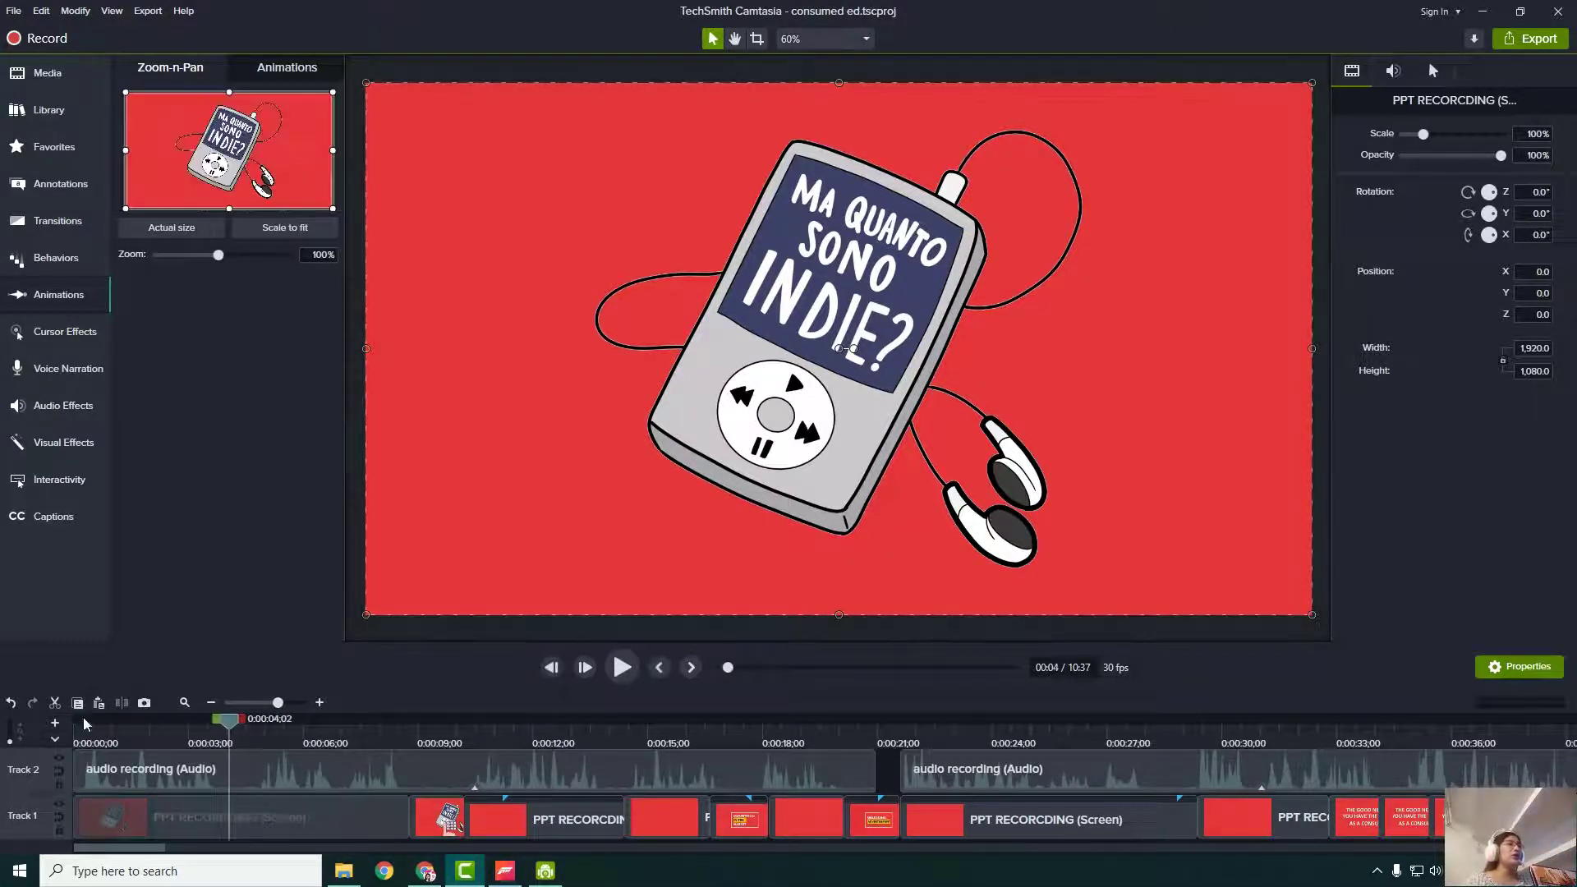
pyautogui.moveTo(229, 726); pyautogui.dragTo(494, 766)
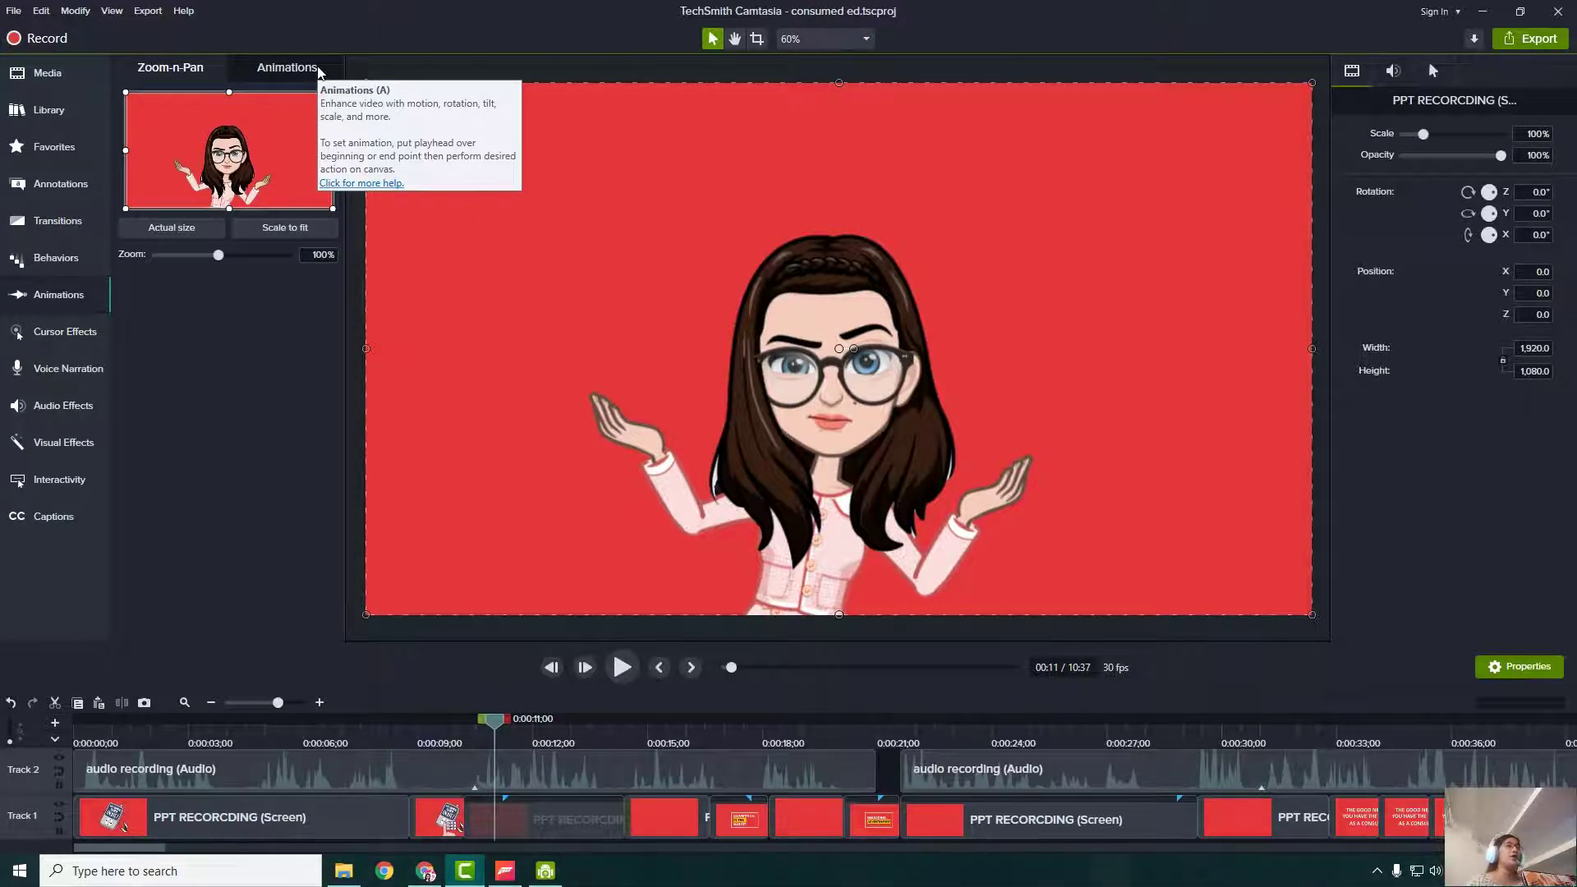
# - Move to the girl-pointing text-box scene near 1:03 and add a one-second zoom animation
pyautogui.moveTo(132, 847); pyautogui.dragTo(158, 858)
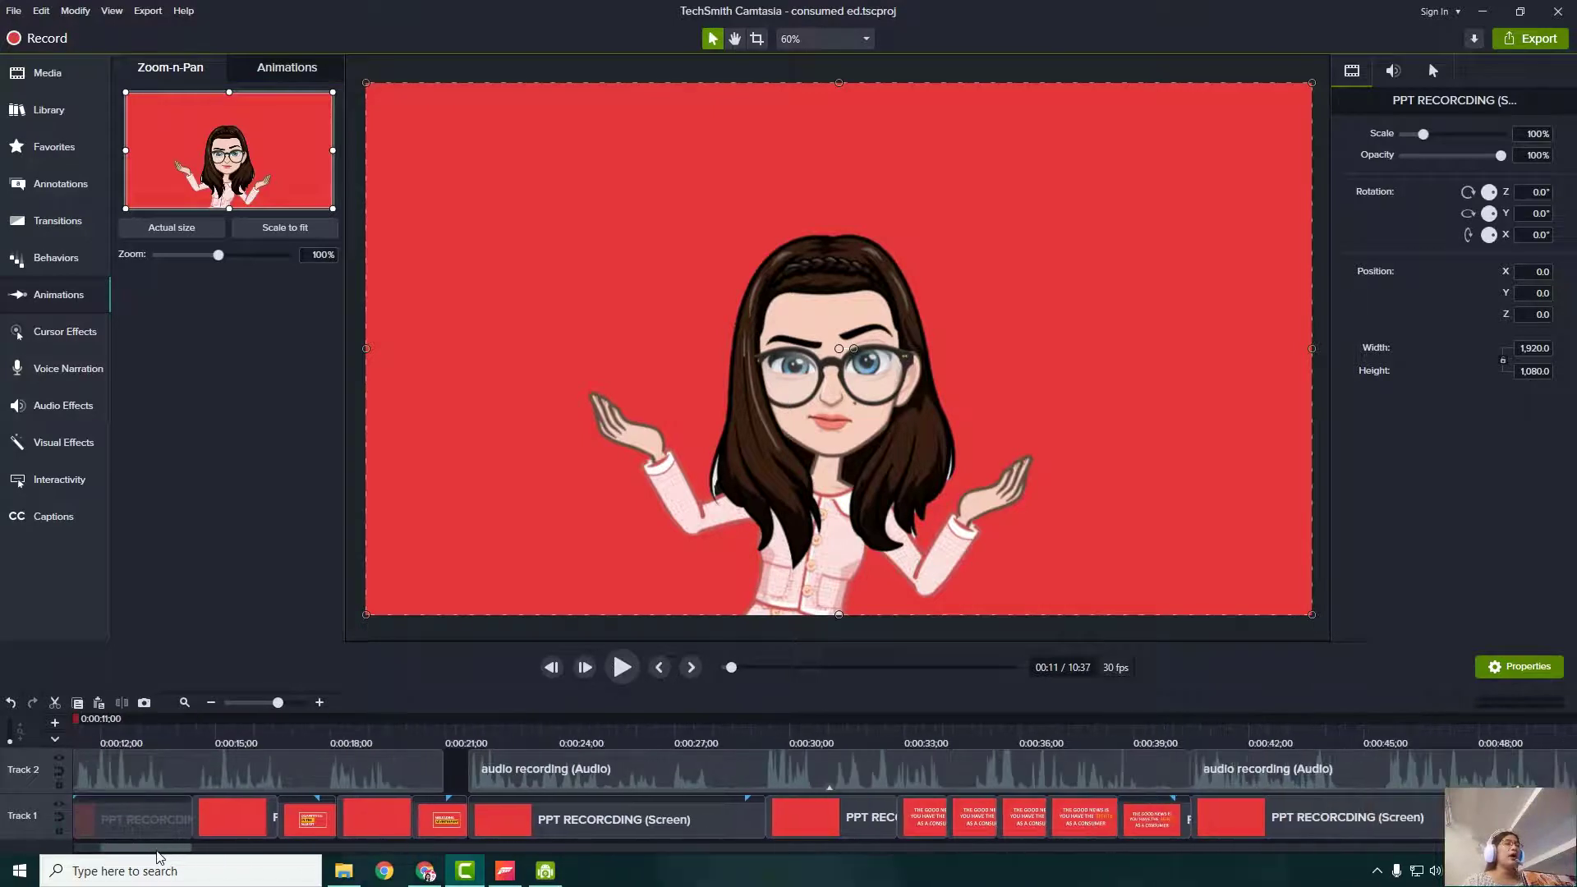
pyautogui.click(445, 737)
pyautogui.moveTo(445, 735); pyautogui.dragTo(737, 768)
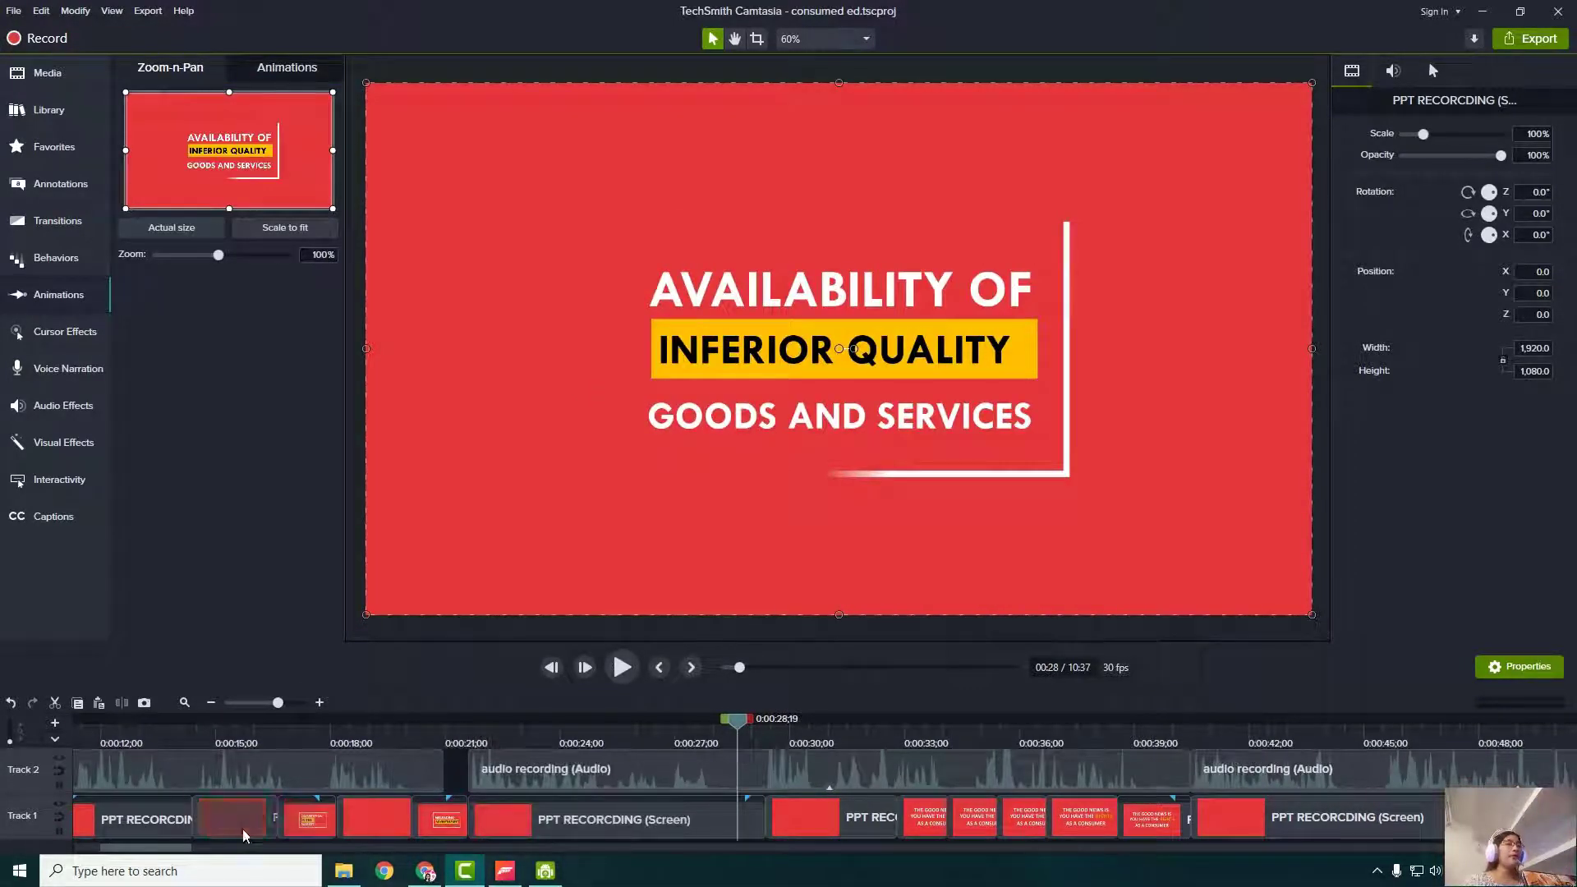
pyautogui.moveTo(166, 851); pyautogui.dragTo(168, 851)
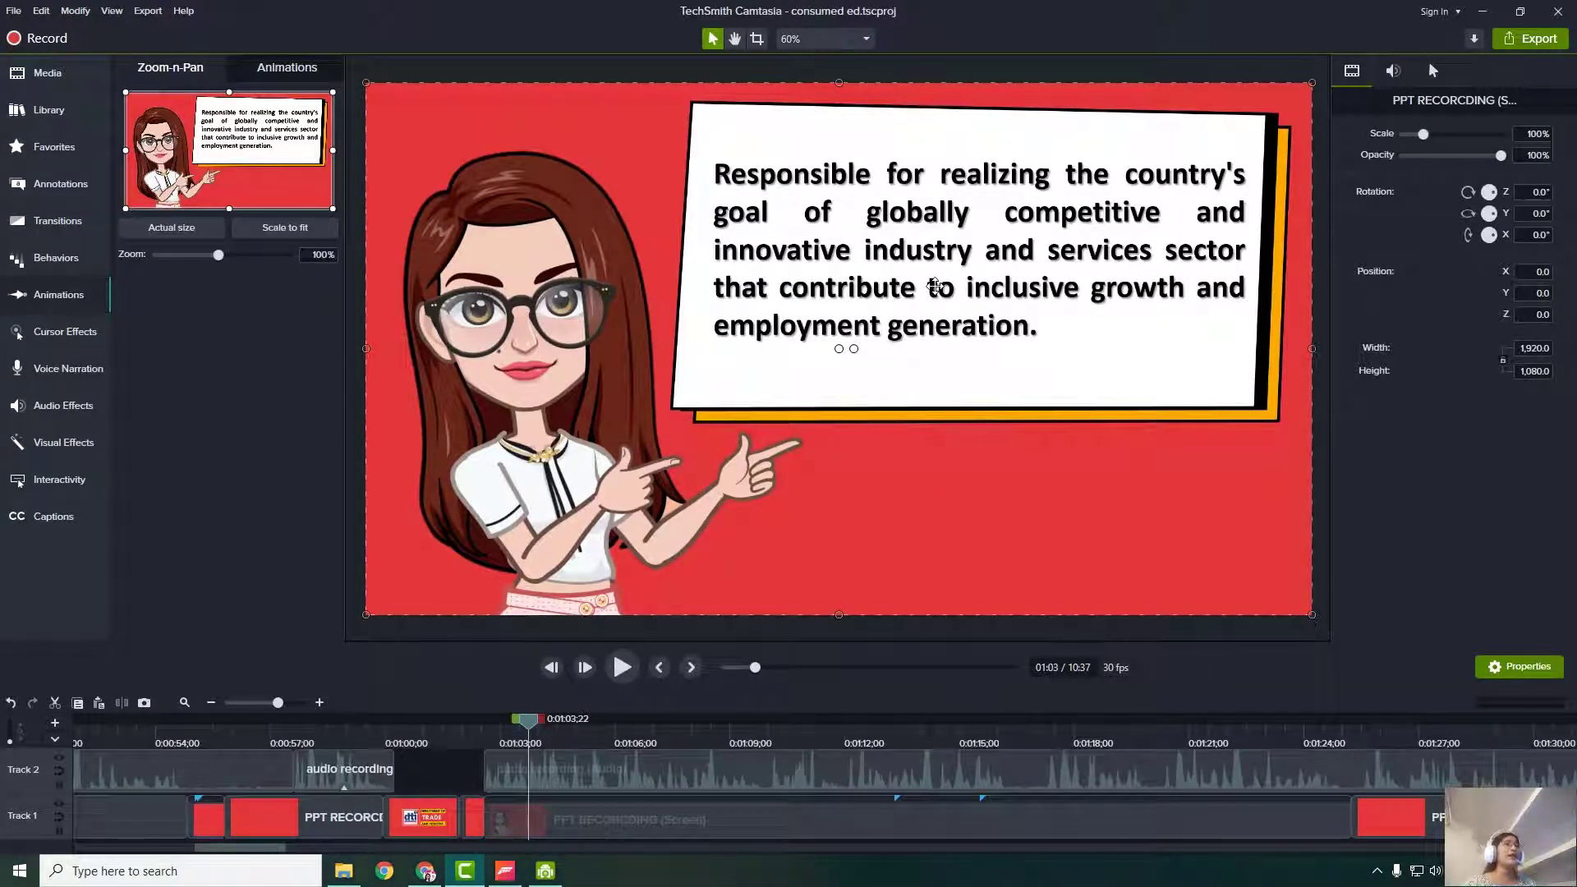
pyautogui.click(285, 228)
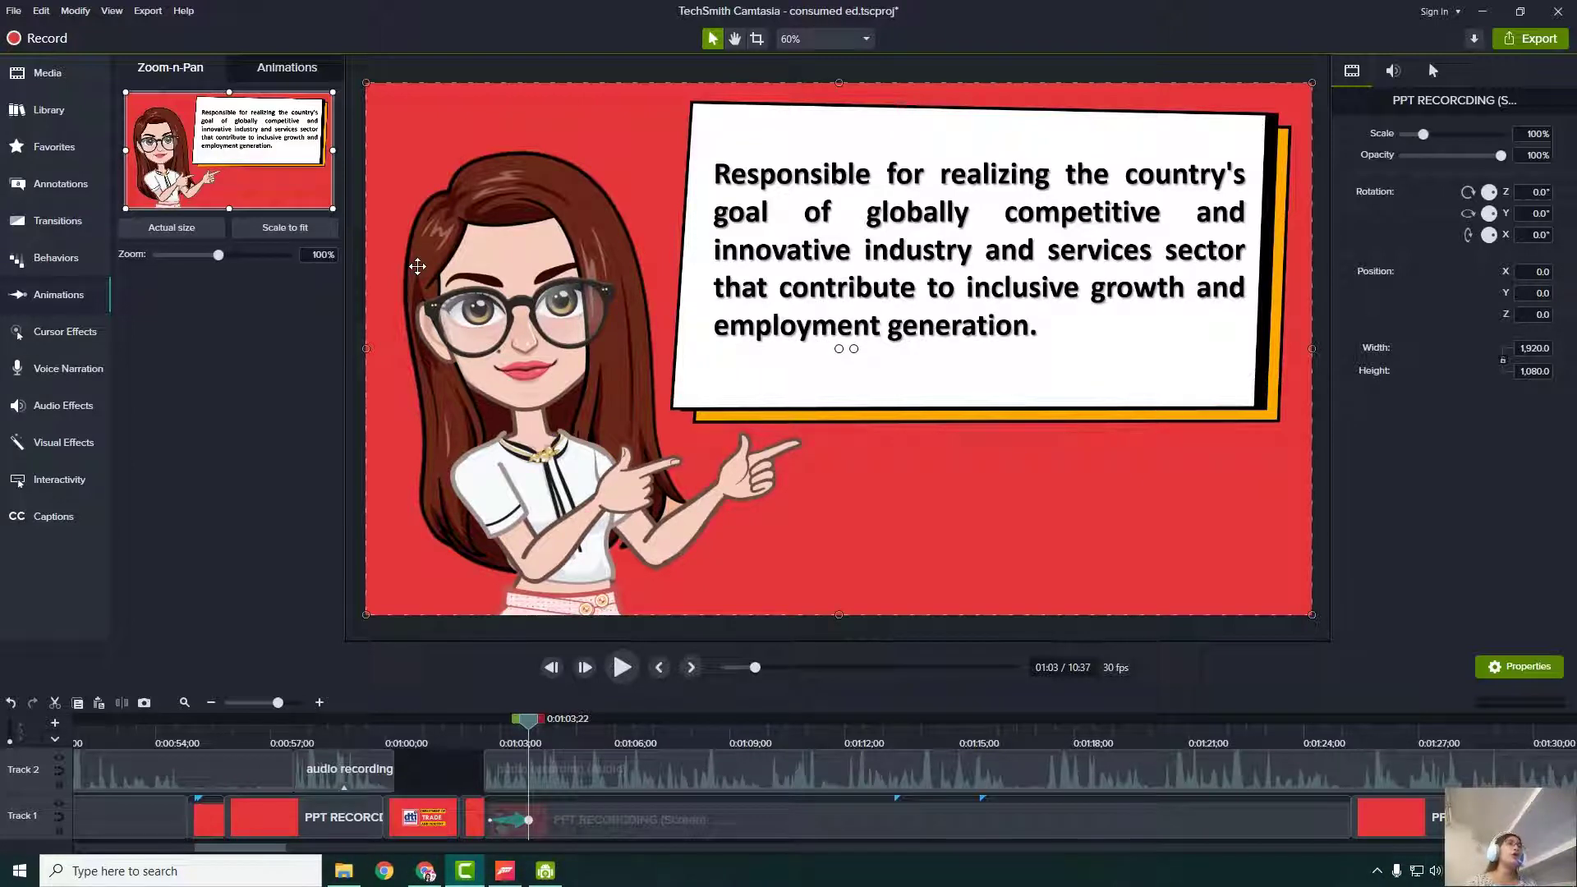
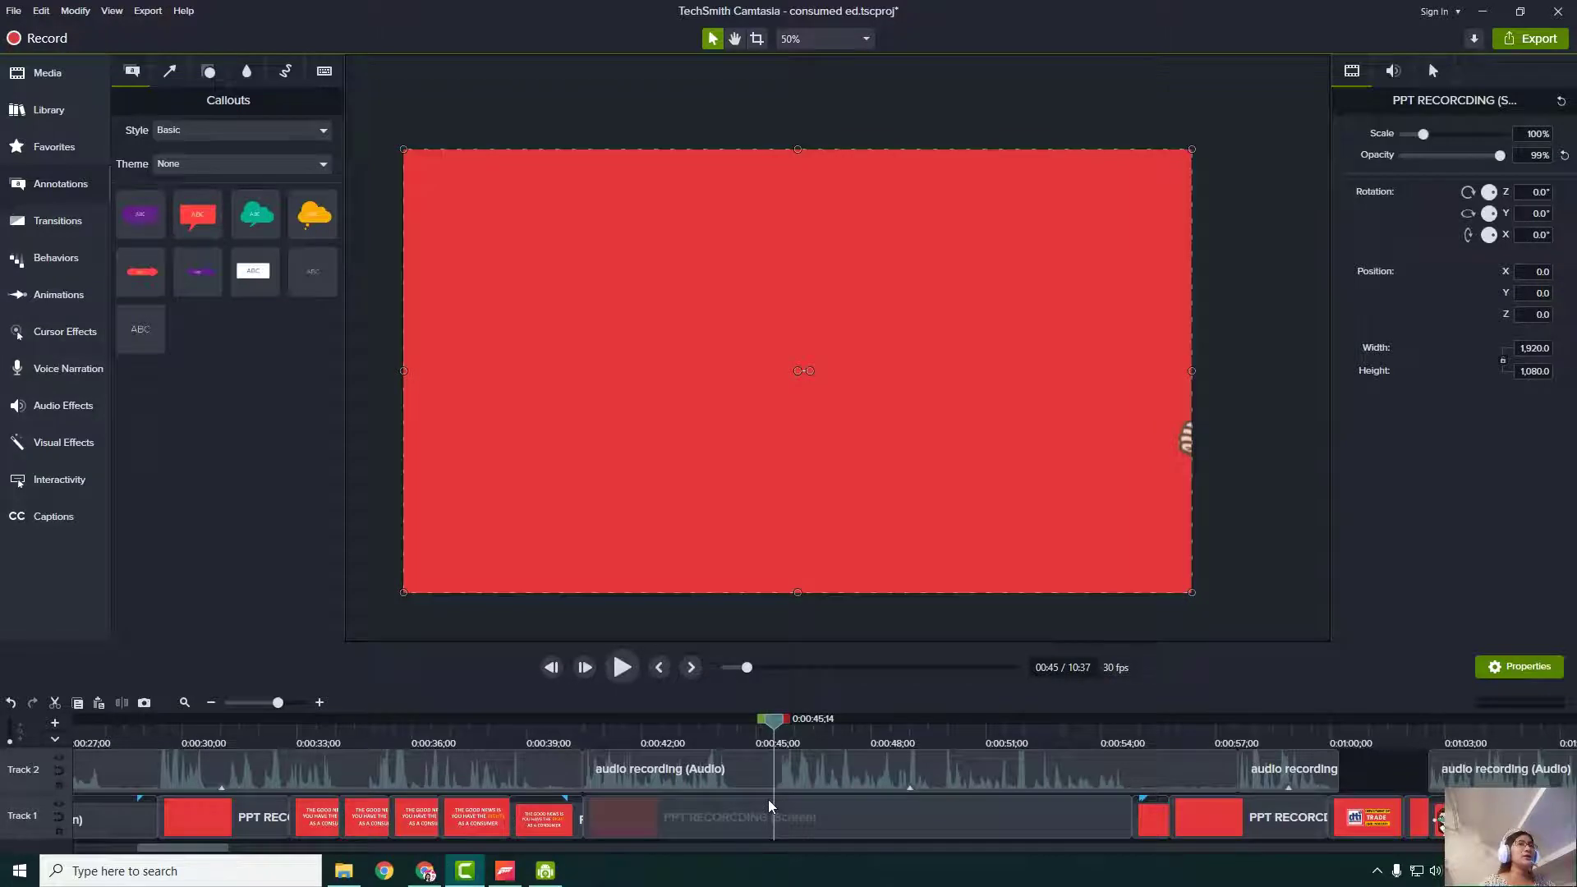
# - Scrub the playhead back to about 0:46, where the plain red slide with the cartoon girl appears
pyautogui.moveTo(768, 800); pyautogui.dragTo(789, 808)
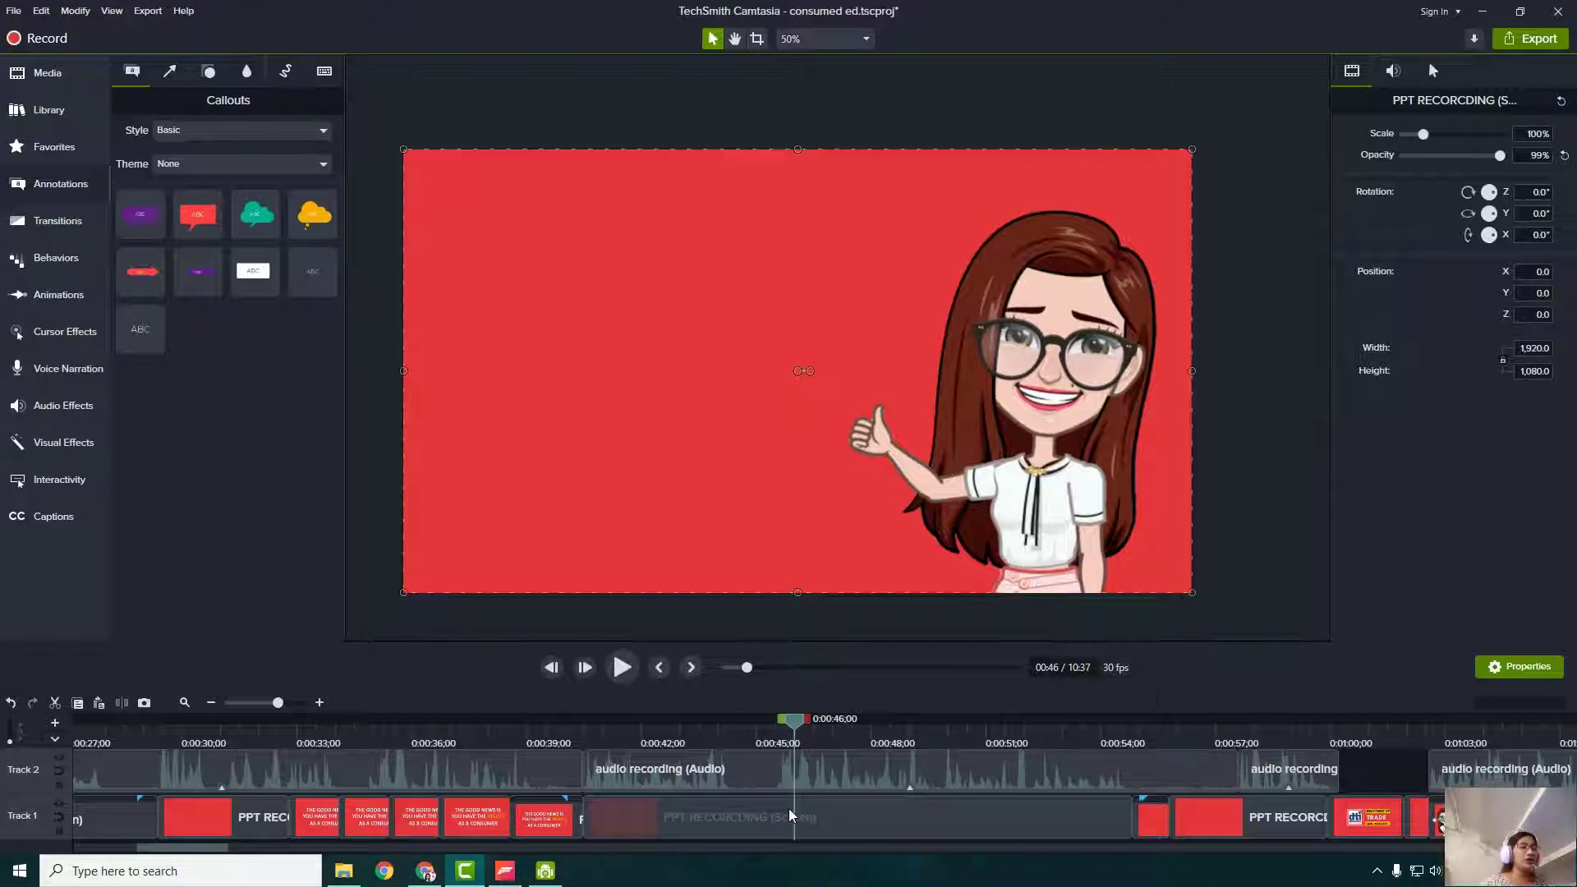
# - Paste a CONSUMER RIGHTS text callout, enlarge its box, place it left of the girl, and select its text
pyautogui.hotkey('ctrl', 'v')
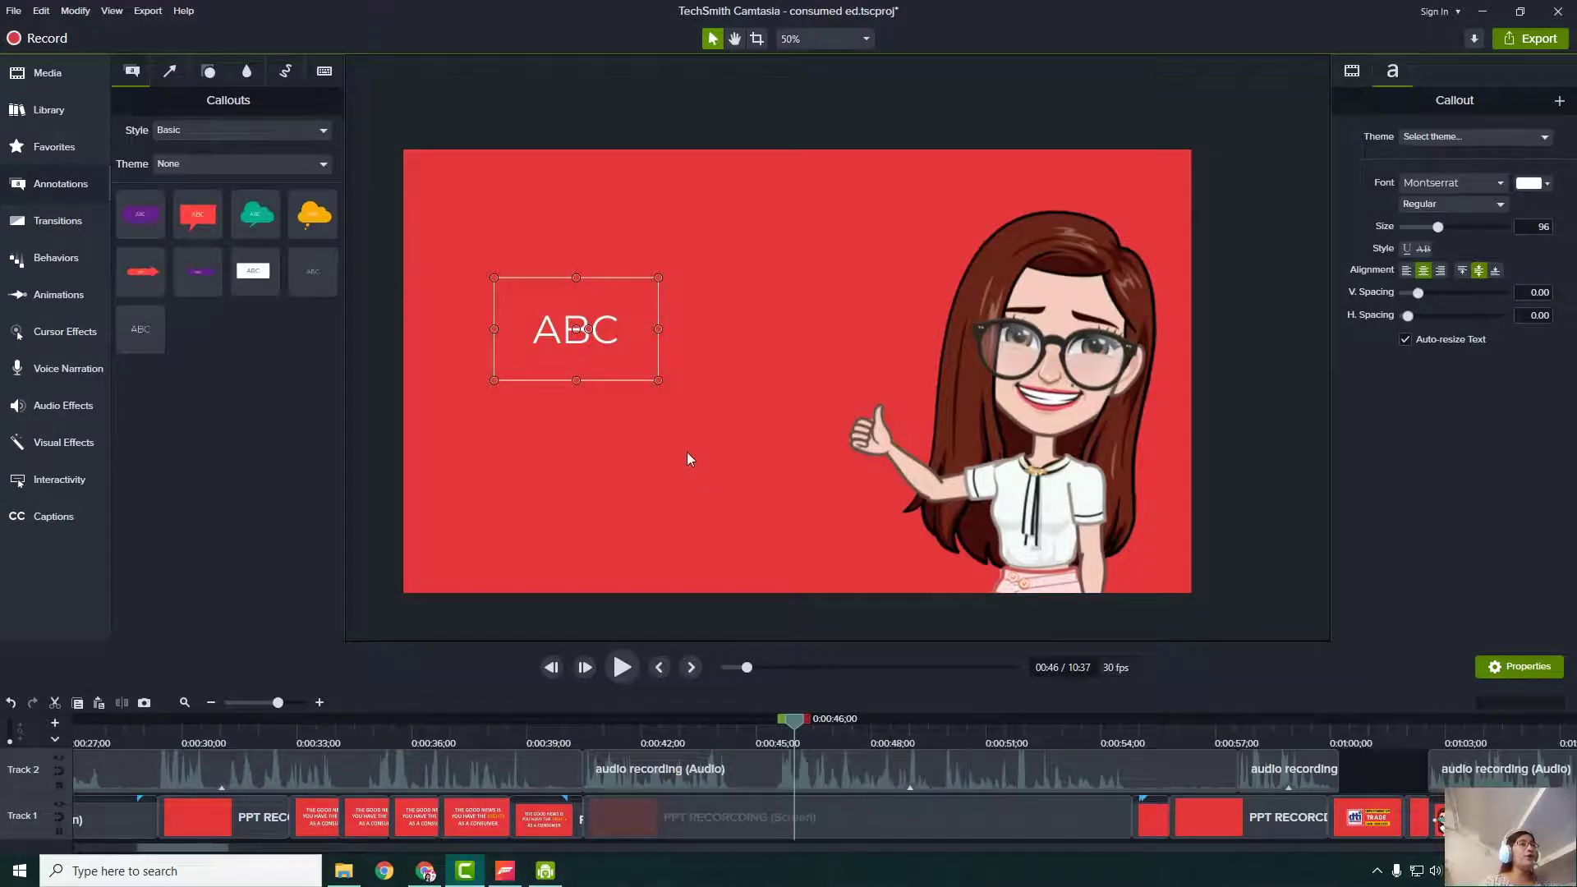
pyautogui.scroll(3, 834, 787)
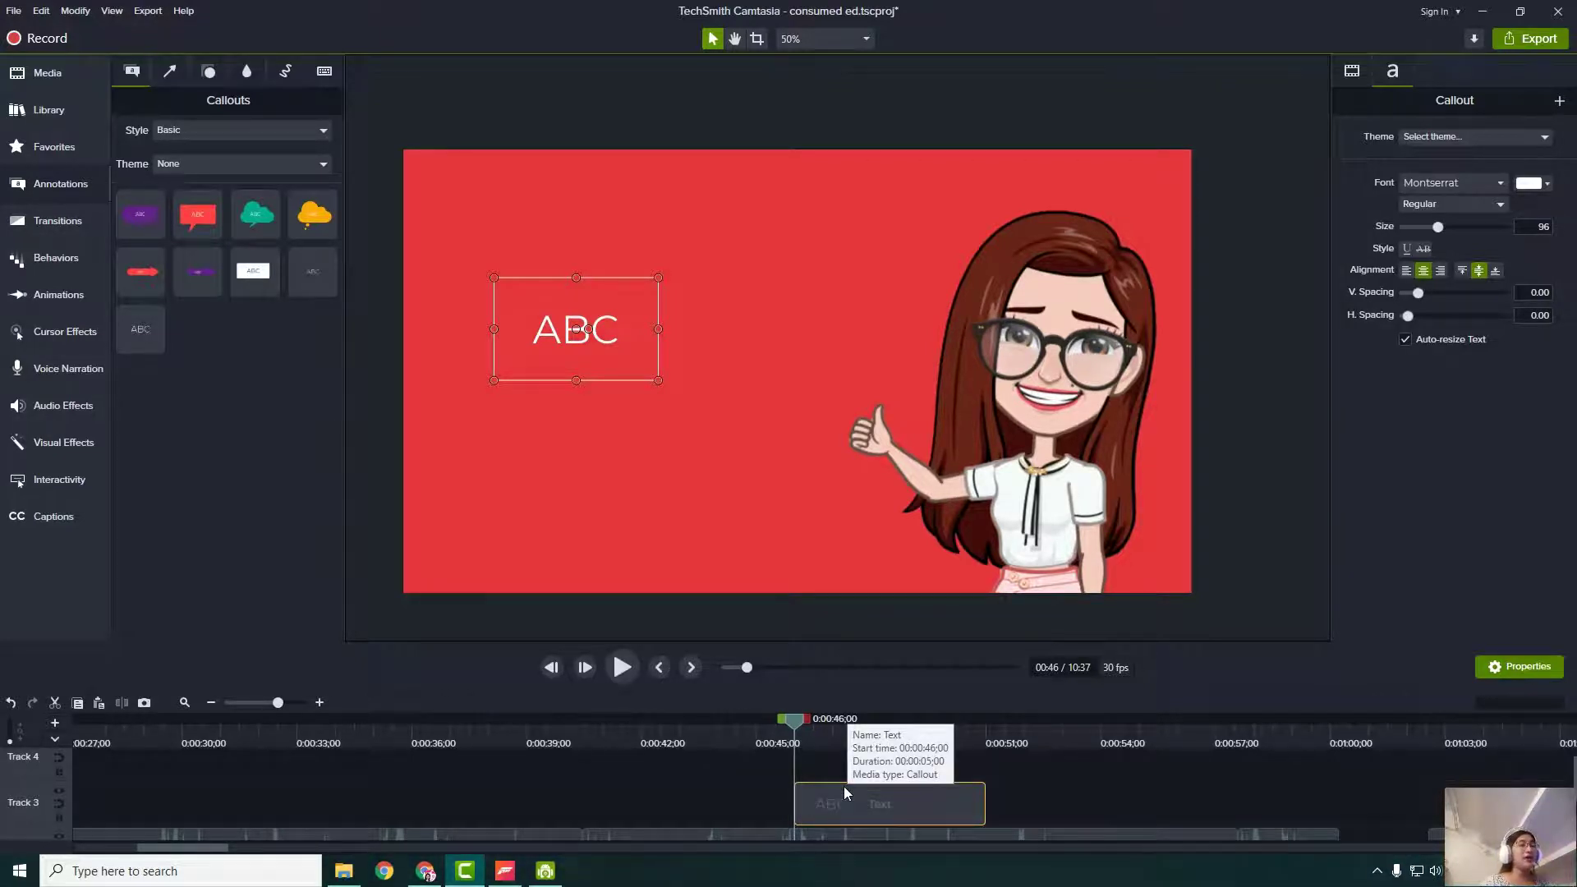
pyautogui.scroll(-2, 846, 809)
pyautogui.scroll(2, 846, 809)
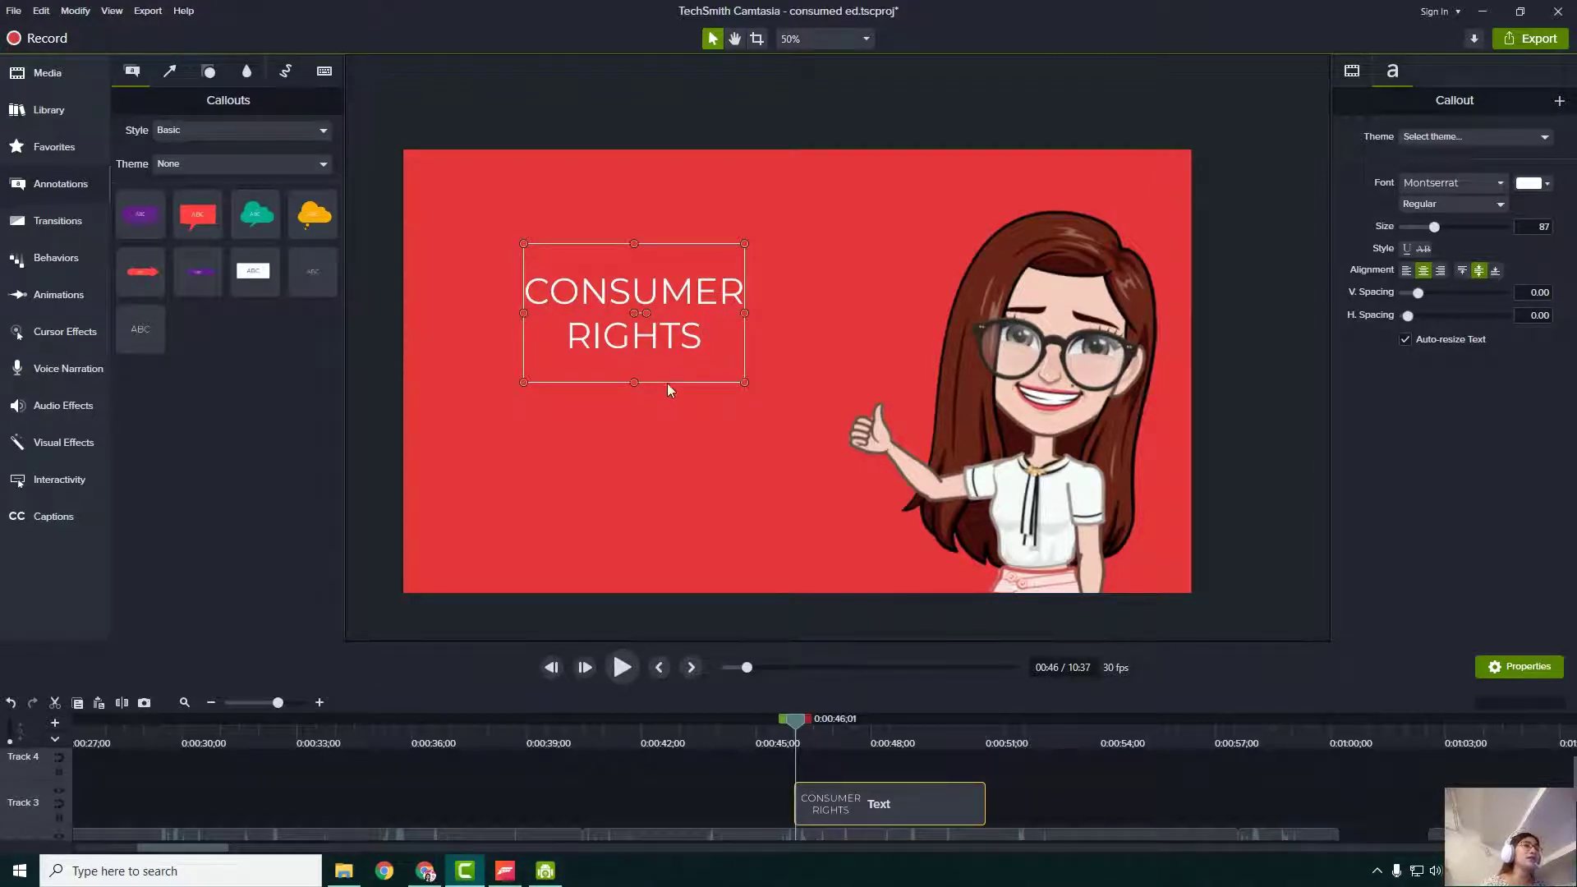
pyautogui.moveTo(751, 384); pyautogui.dragTo(750, 395)
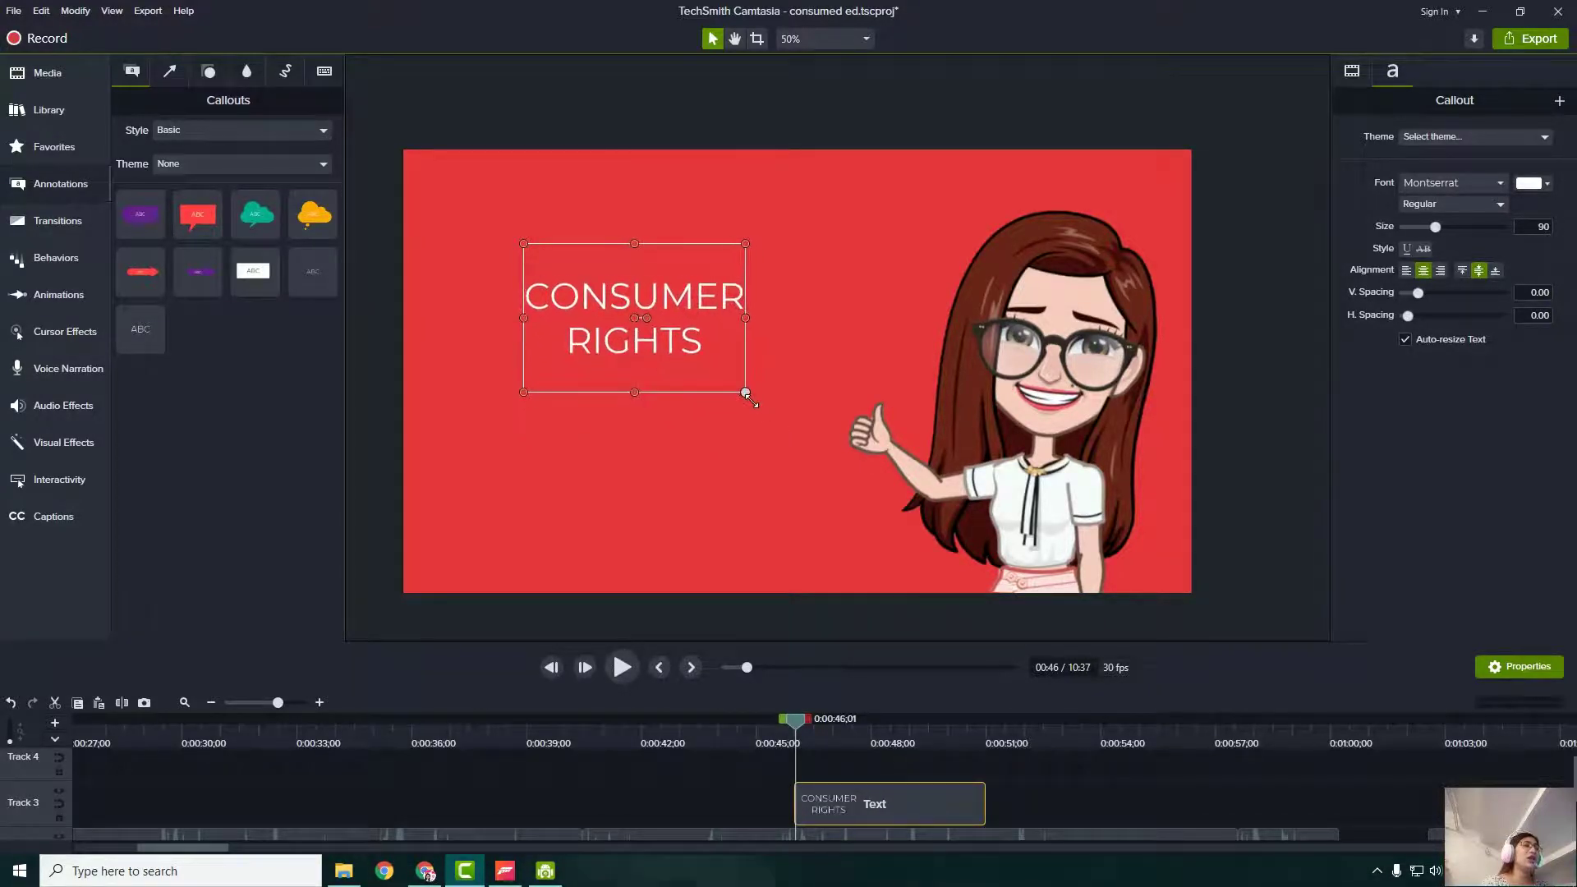
pyautogui.moveTo(650, 335)
pyautogui.mouseDown()
pyautogui.moveTo(719, 321)
pyautogui.moveTo(596, 436)
pyautogui.moveTo(642, 340)
pyautogui.moveTo(645, 364)
pyautogui.mouseUp()
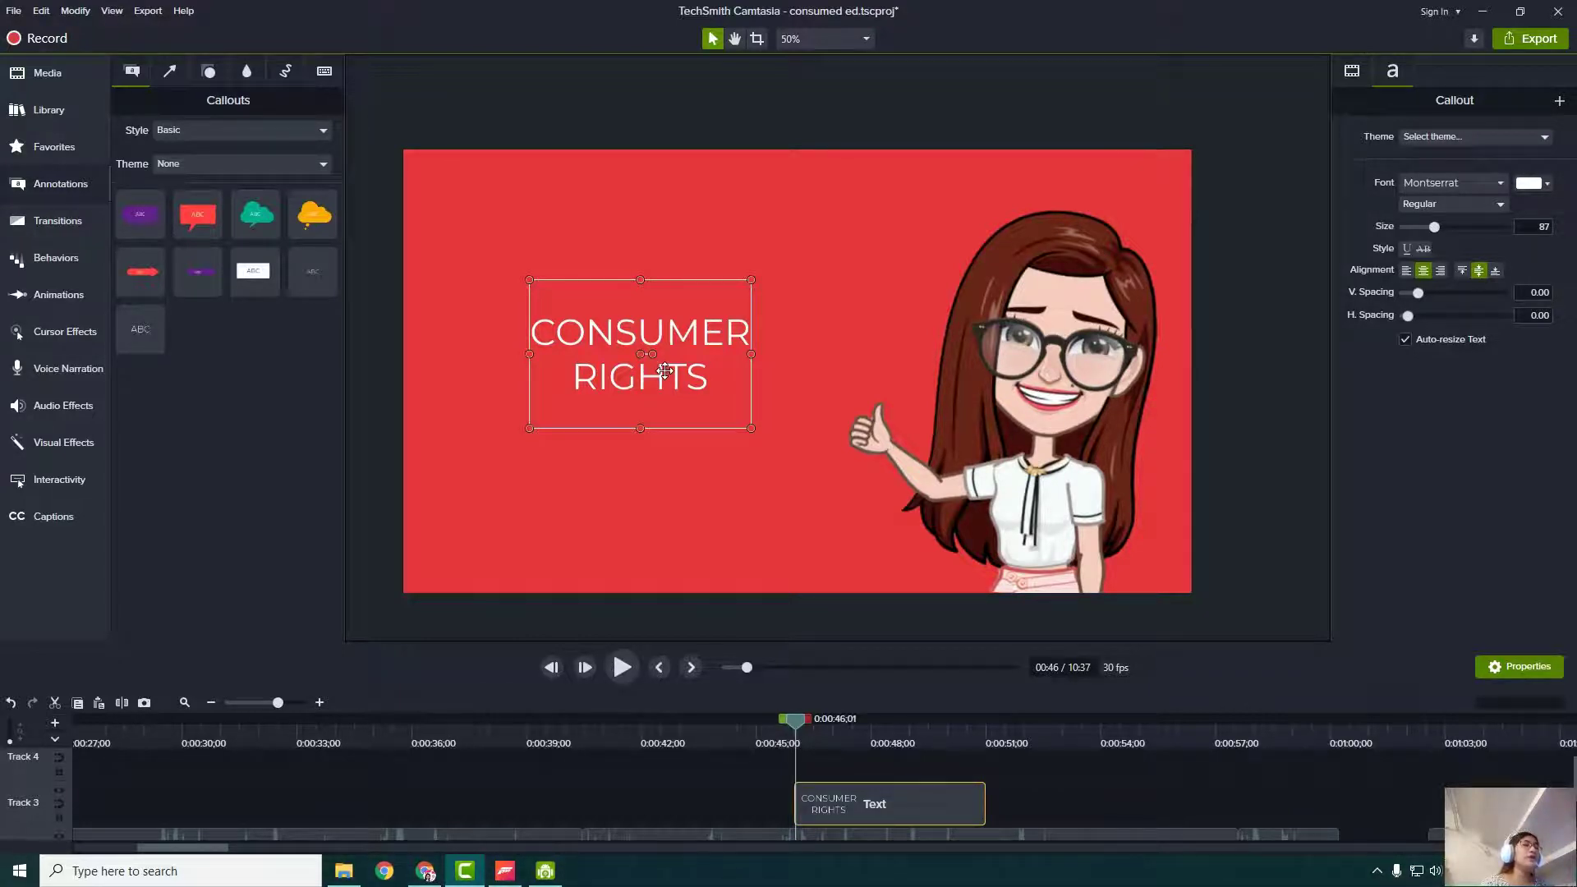
pyautogui.doubleClick(639, 383)
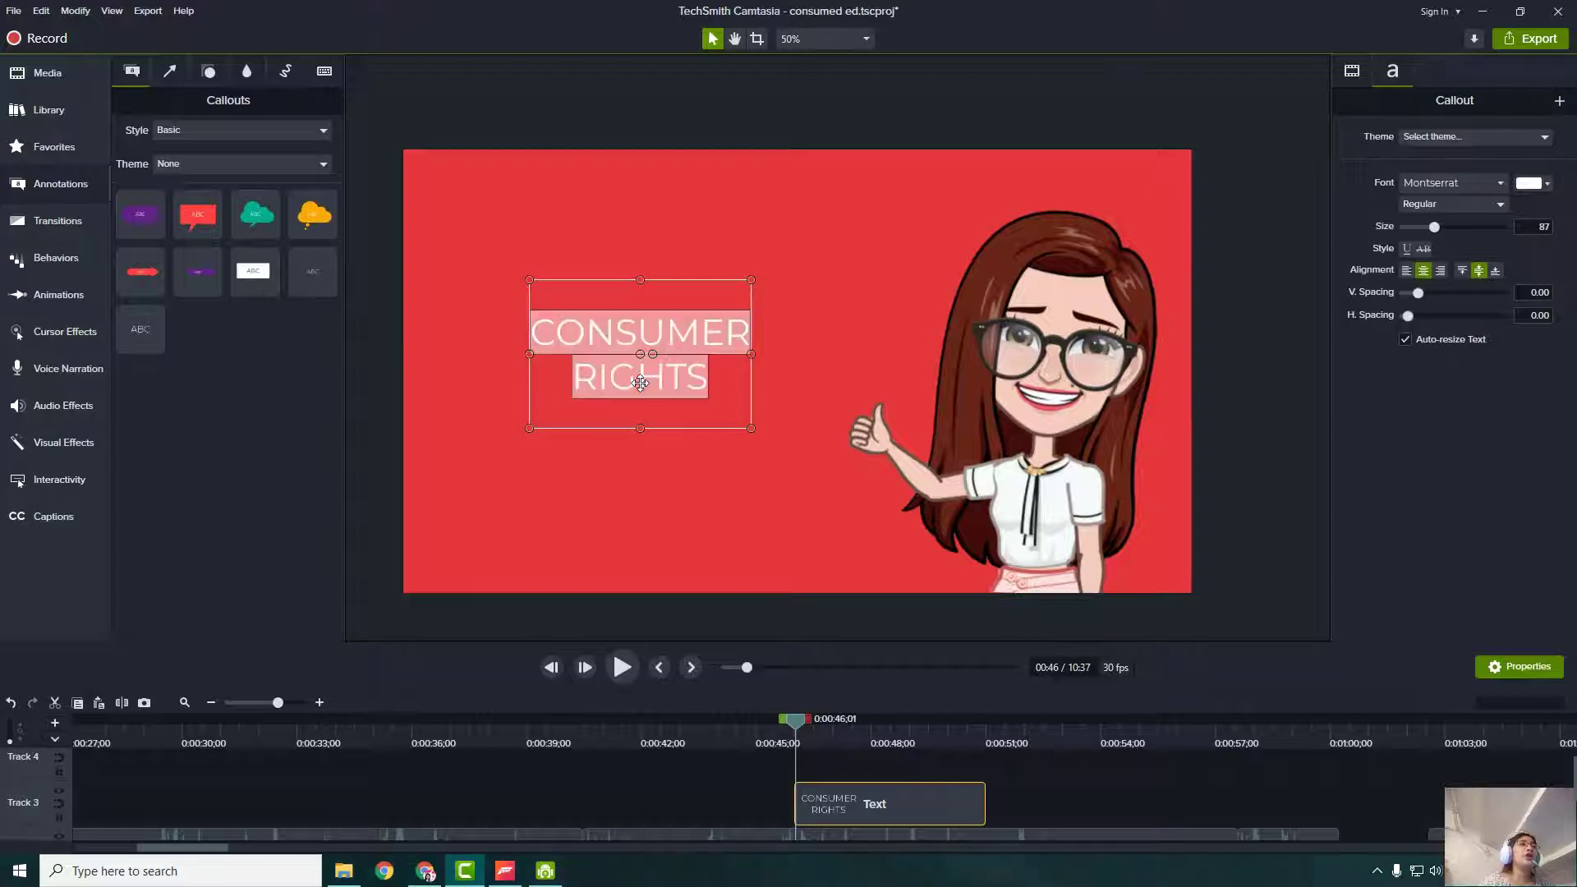
pyautogui.hotkey('ctrl', 'a')
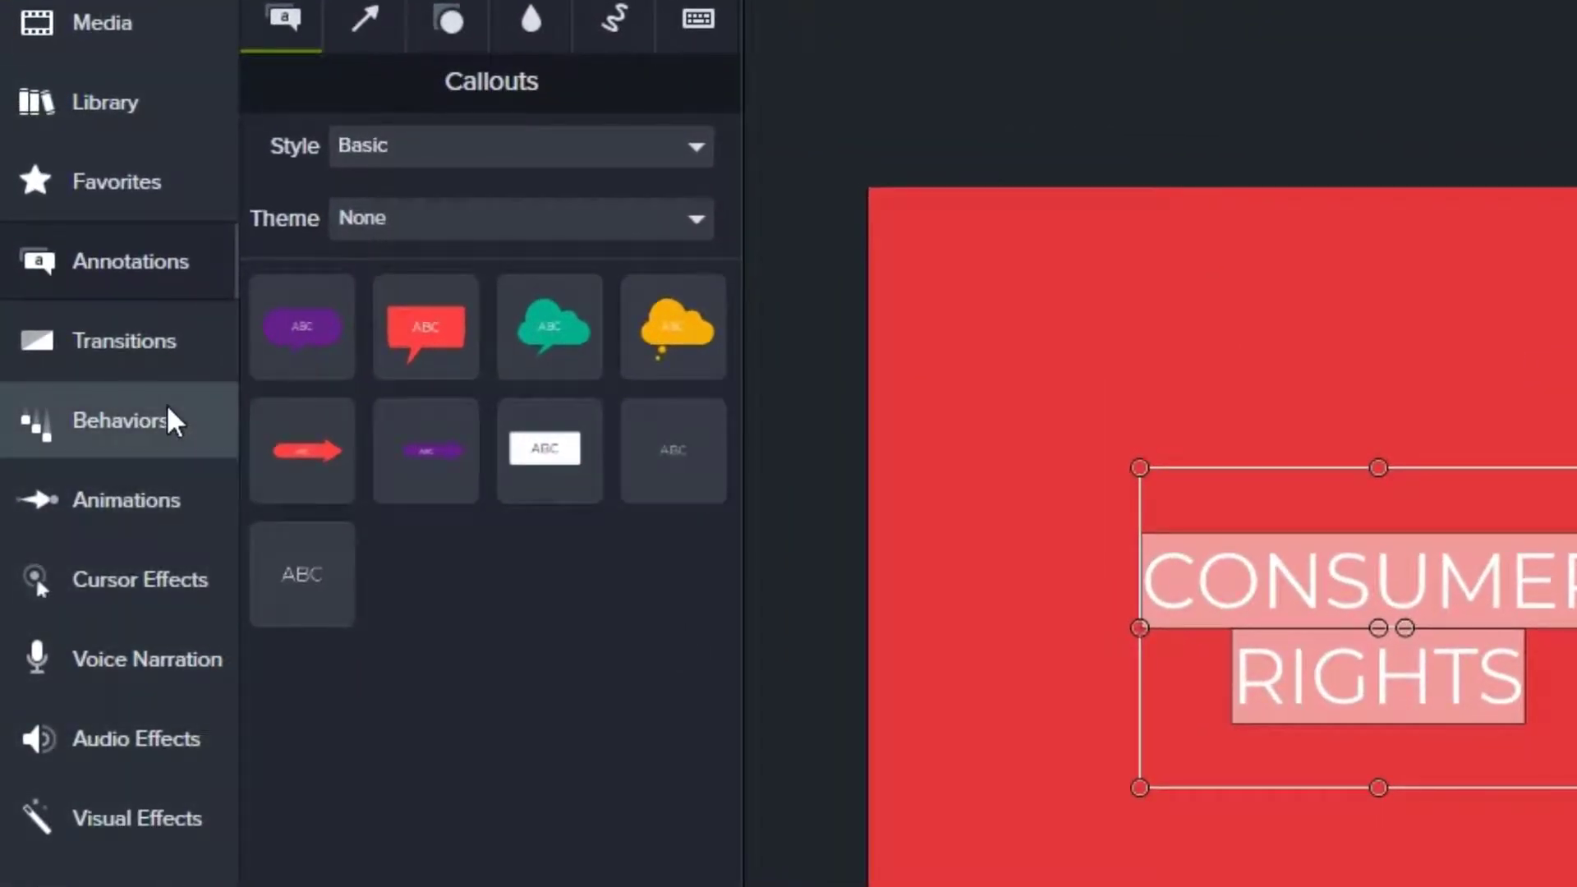
# - Apply the Drifting behavior to the title clip on Track 3 and review its During and Out settings
pyautogui.click(169, 421)
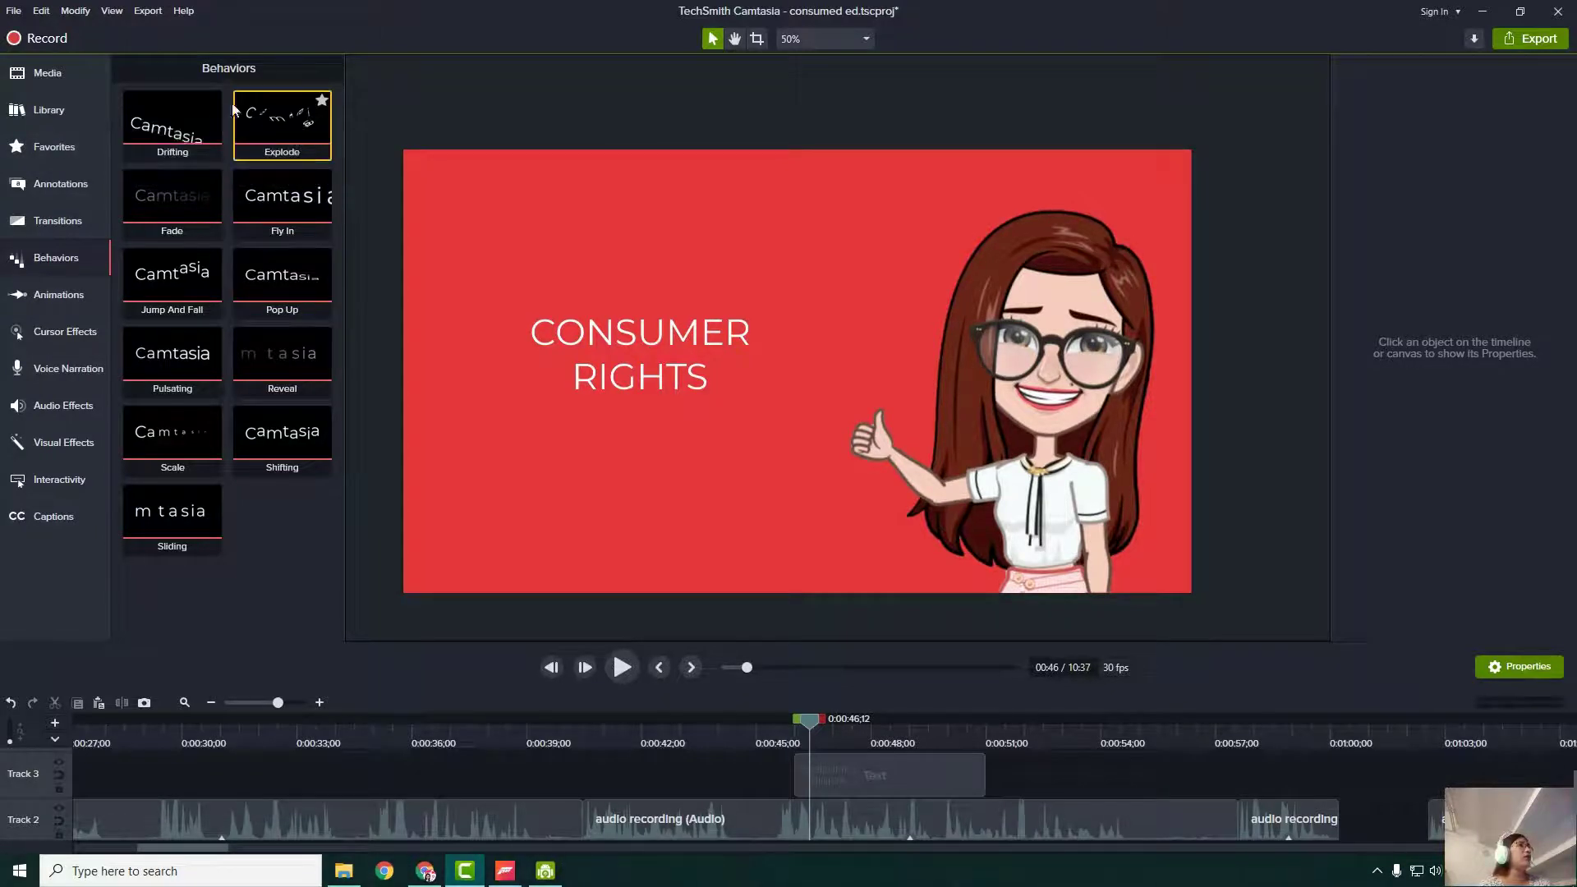
pyautogui.moveTo(174, 135); pyautogui.dragTo(824, 769)
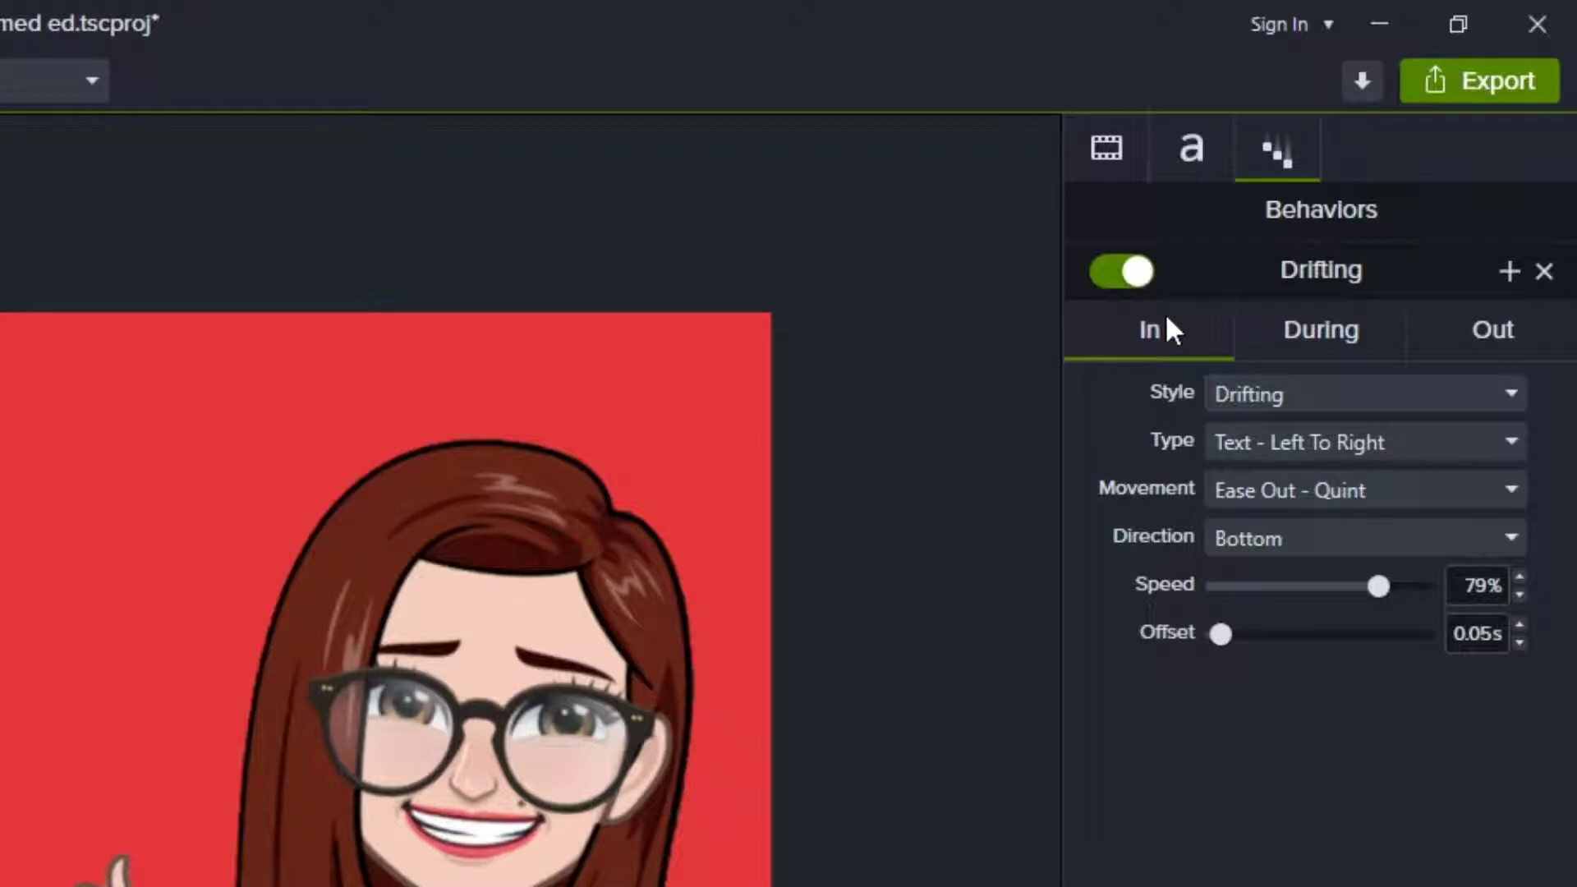
pyautogui.click(1294, 347)
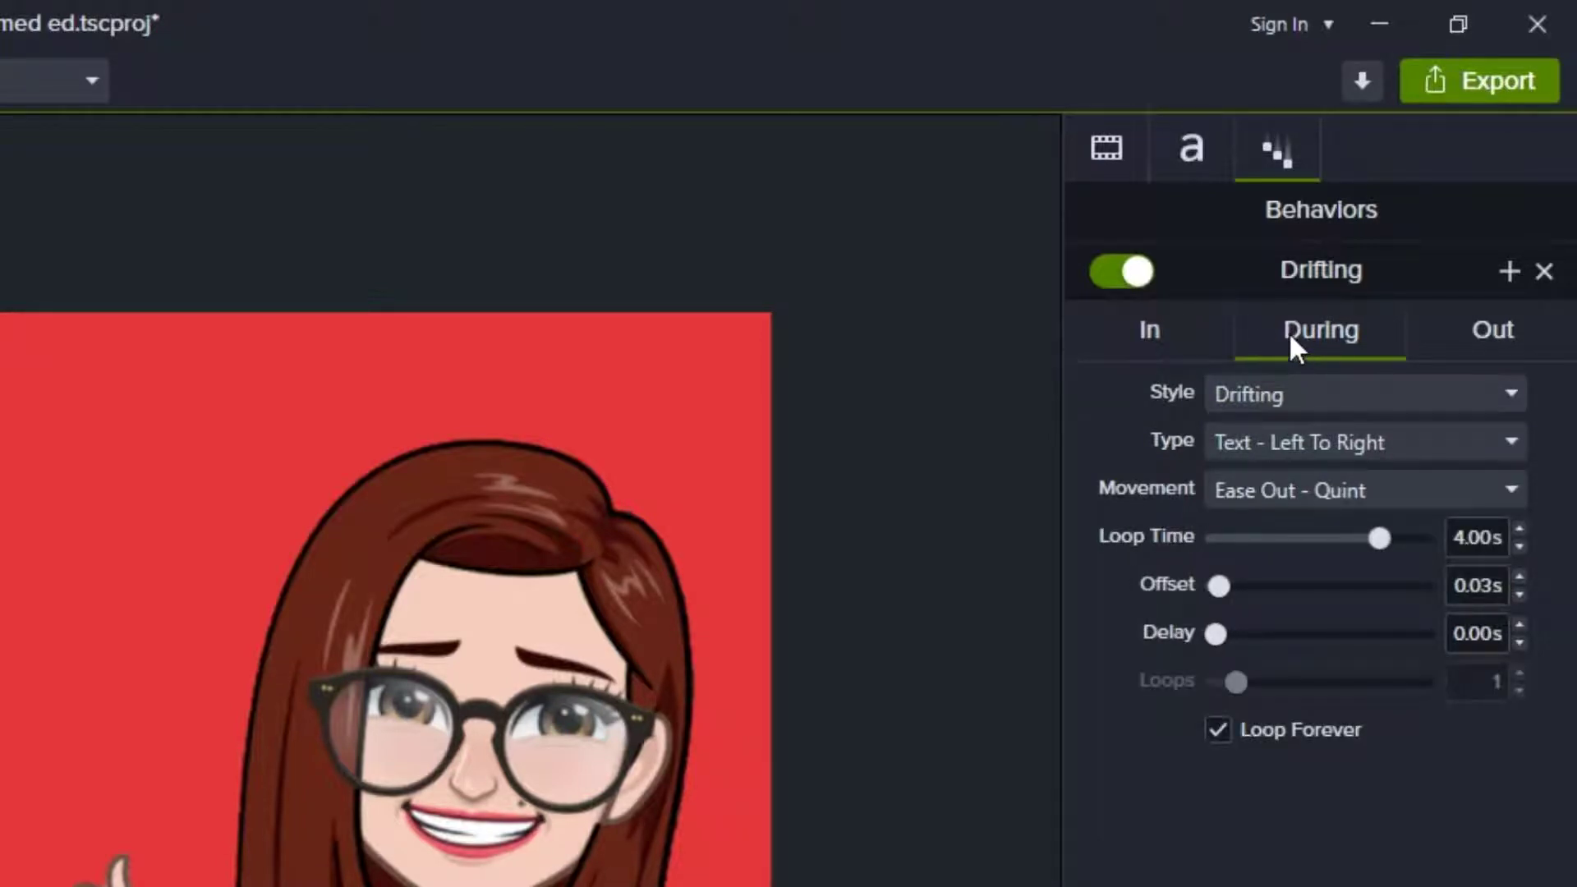
pyautogui.click(1487, 348)
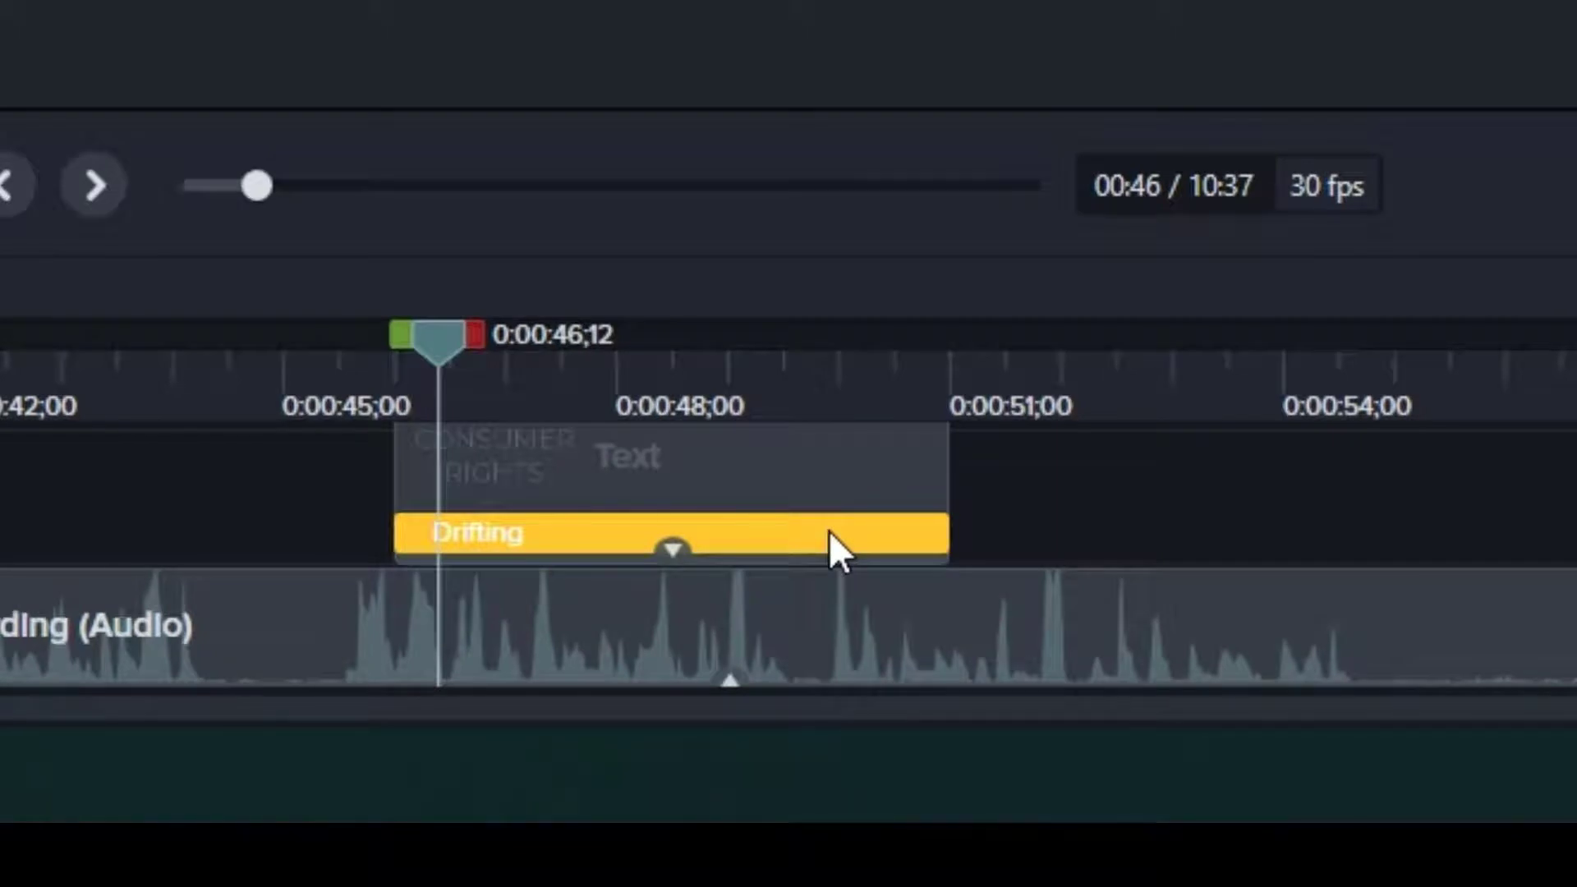
# - Preview the title's drifting animation from just before it appears
pyautogui.moveTo(440, 348); pyautogui.dragTo(386, 341)
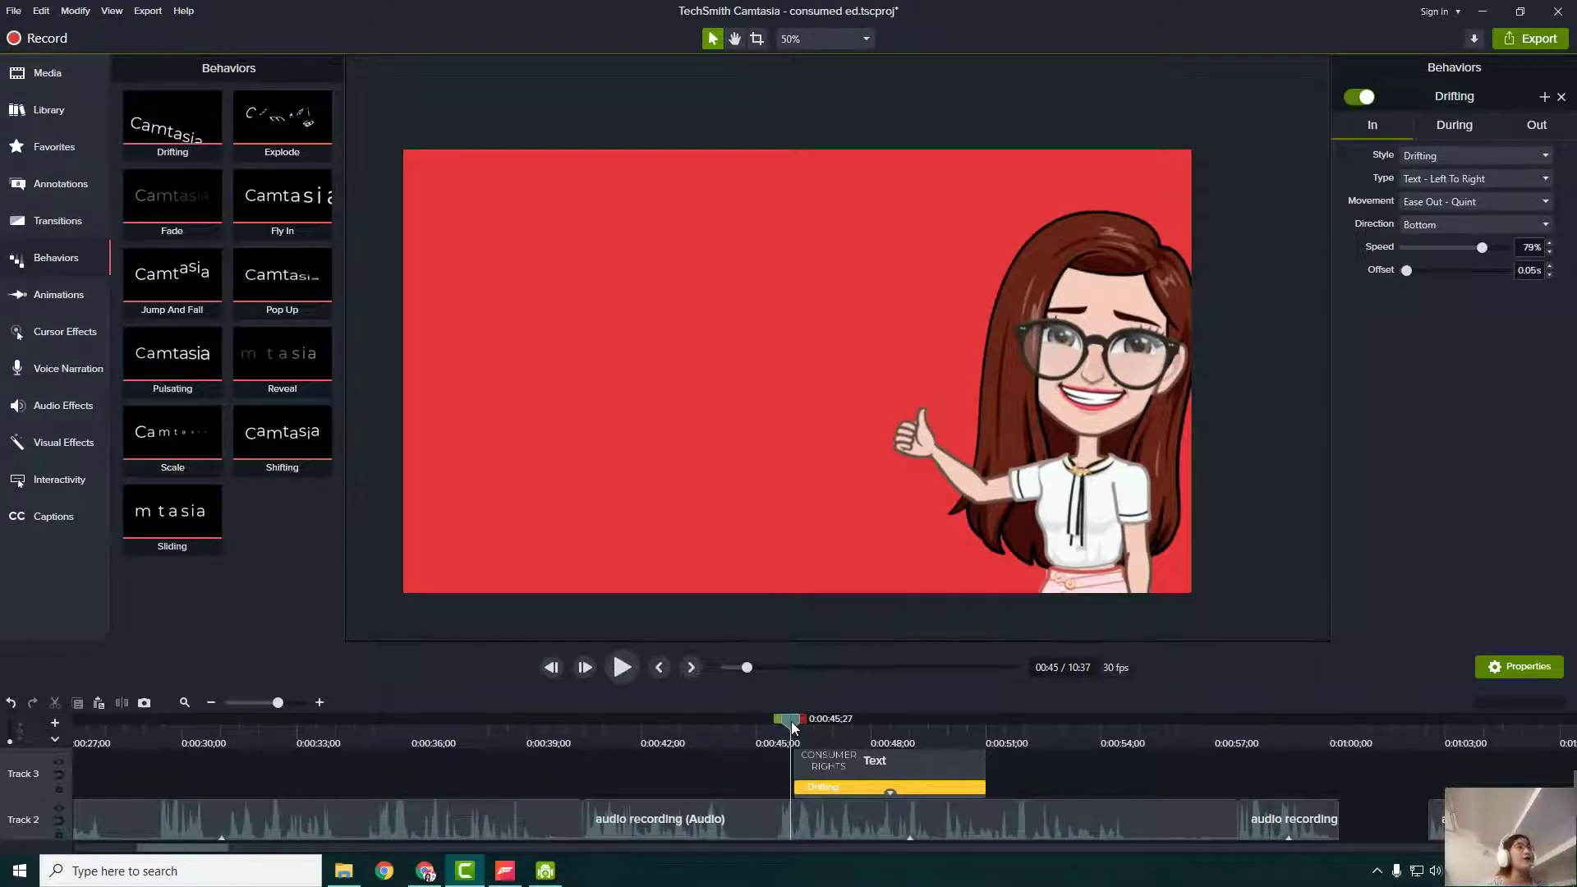
pyautogui.click(621, 667)
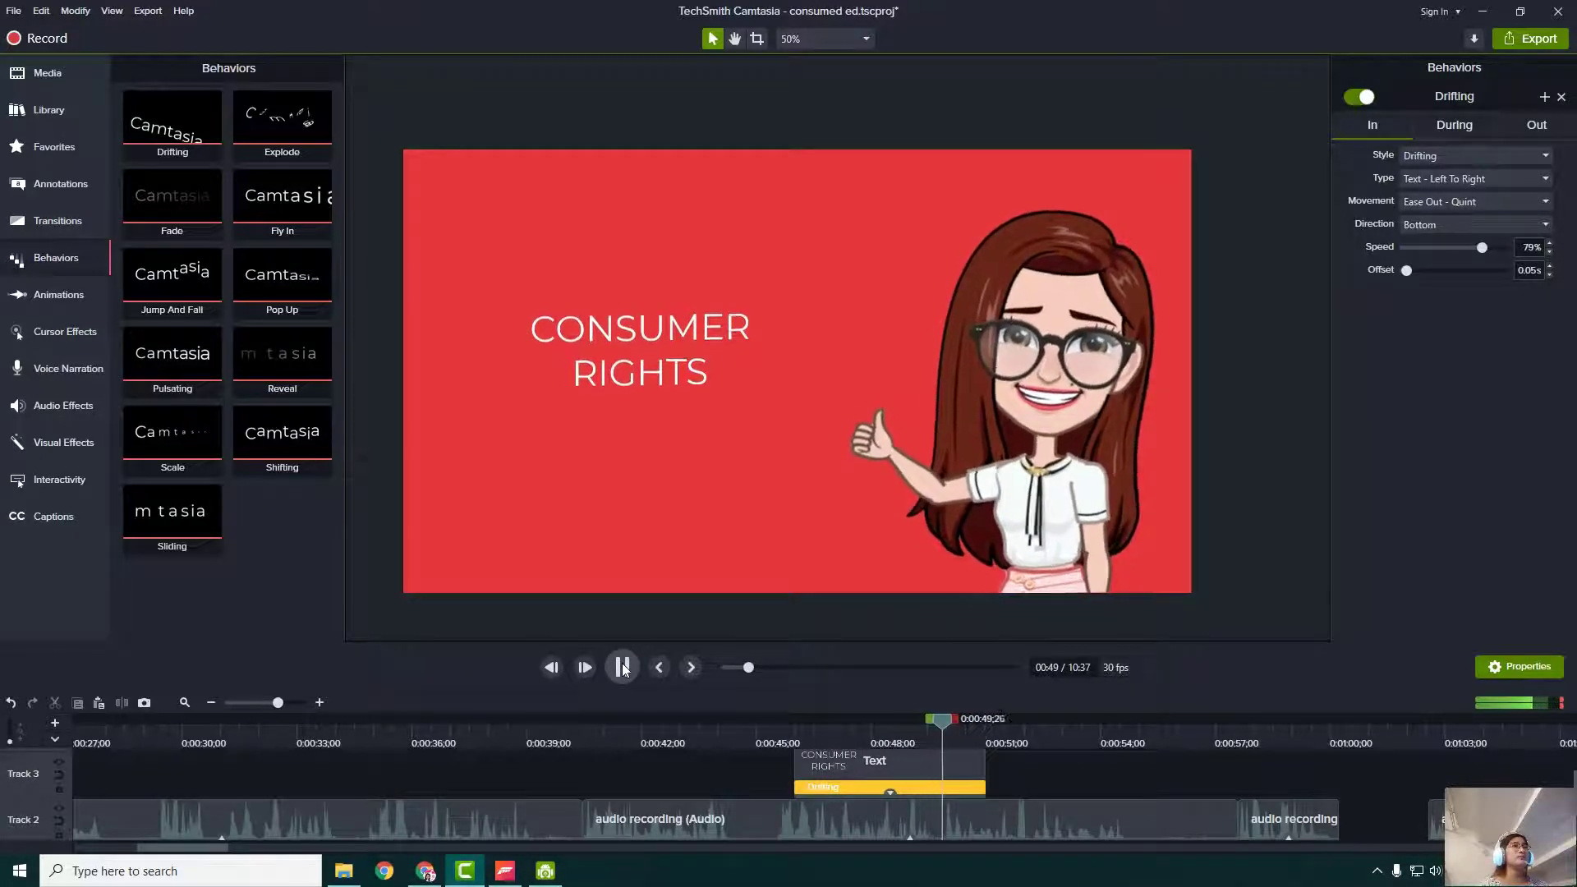
pyautogui.click(622, 667)
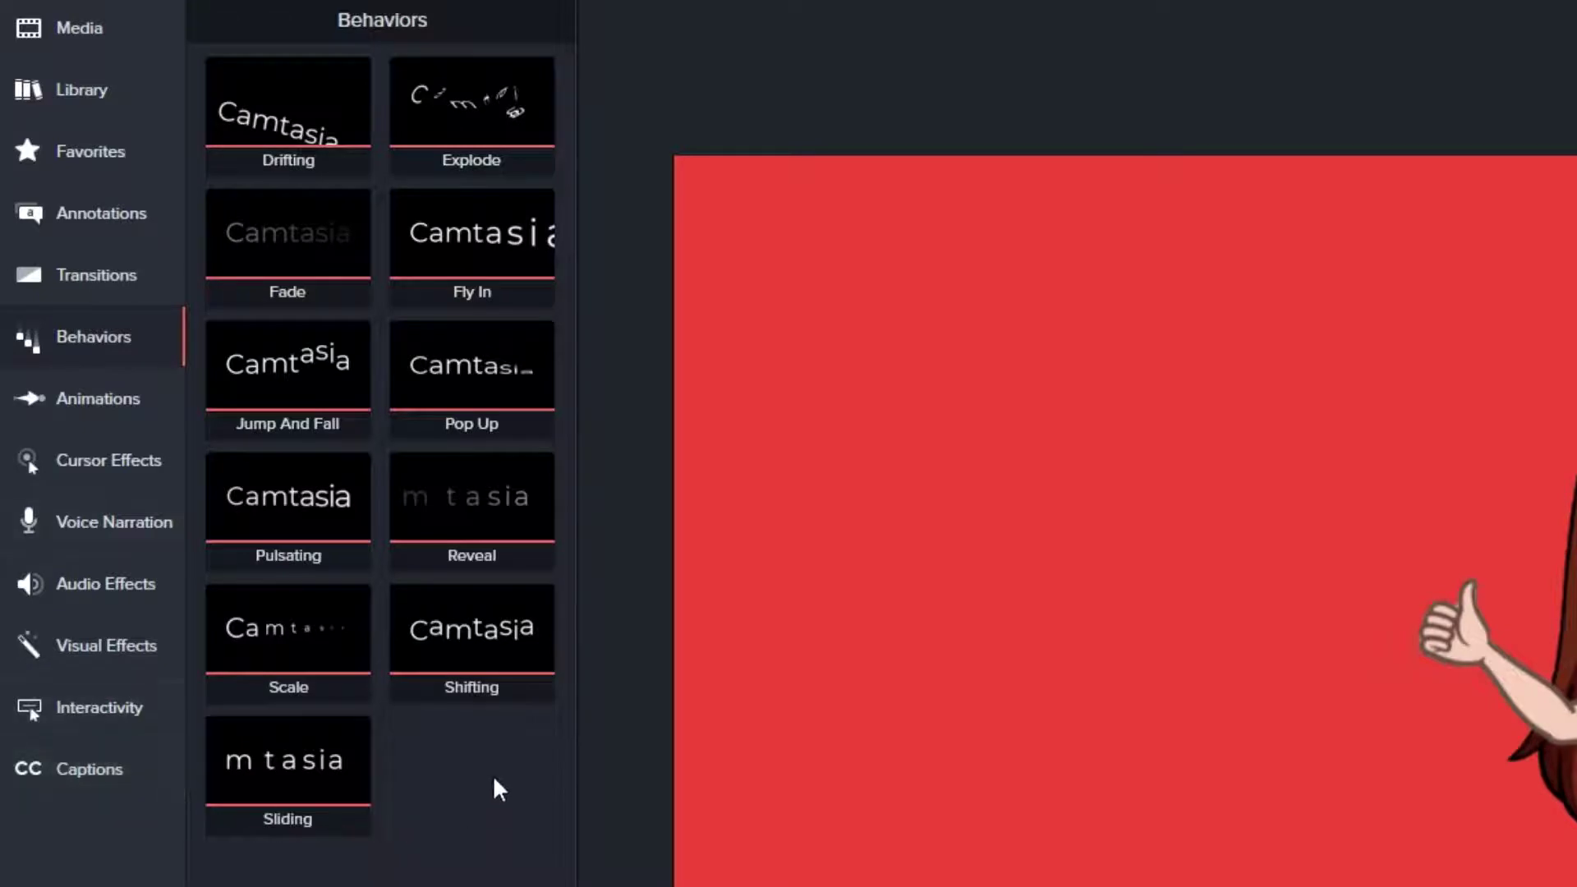
# - Import the image malacanang.png into the Media Bin
pyautogui.click(109, 41)
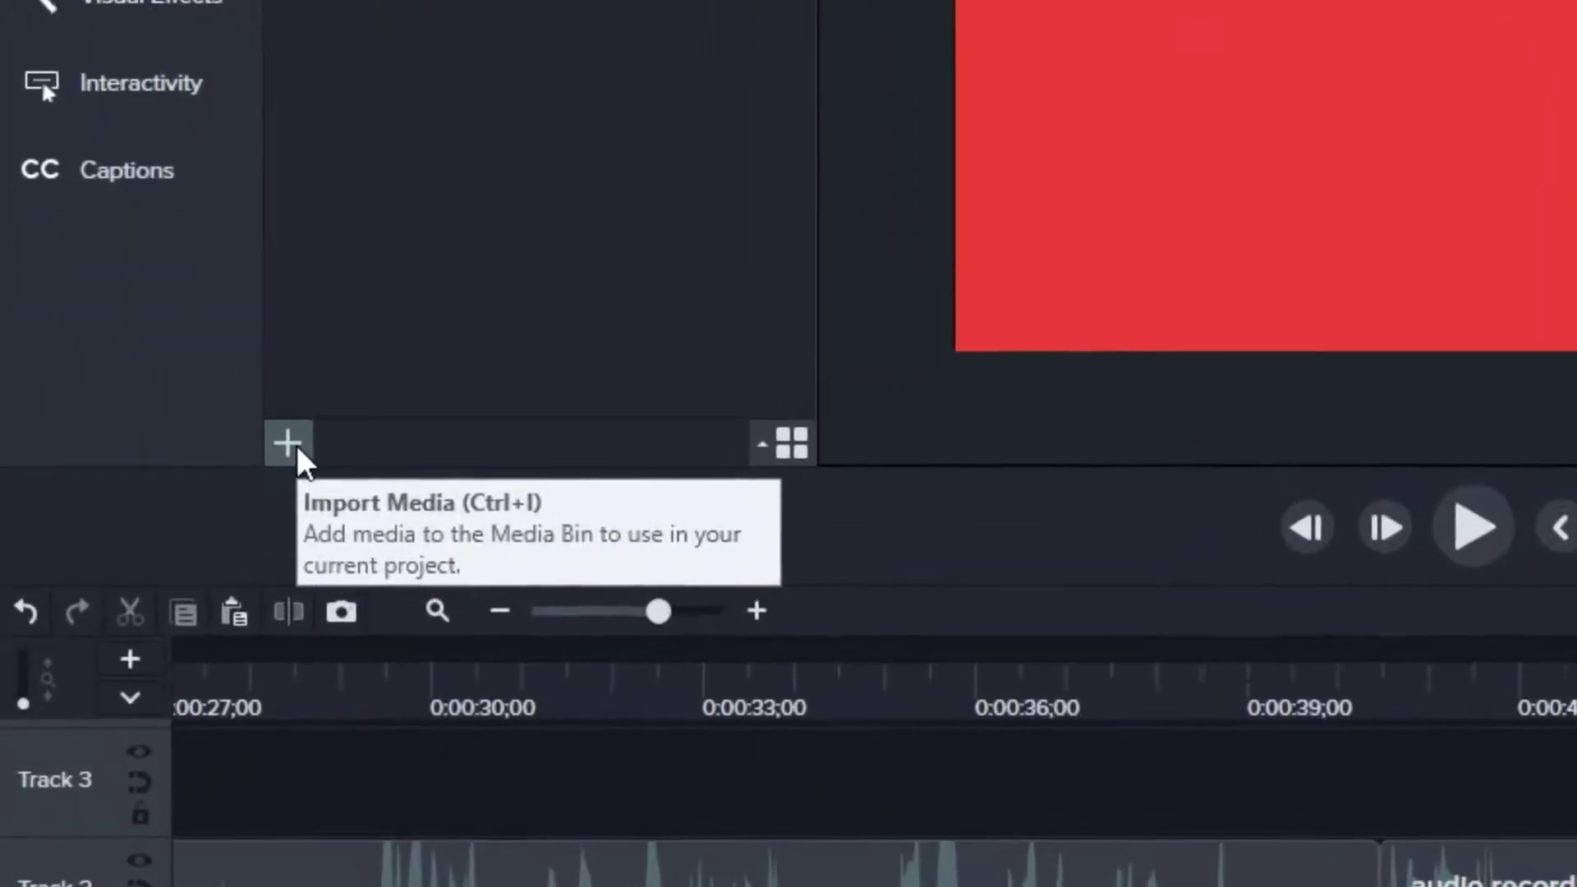
pyautogui.click(291, 443)
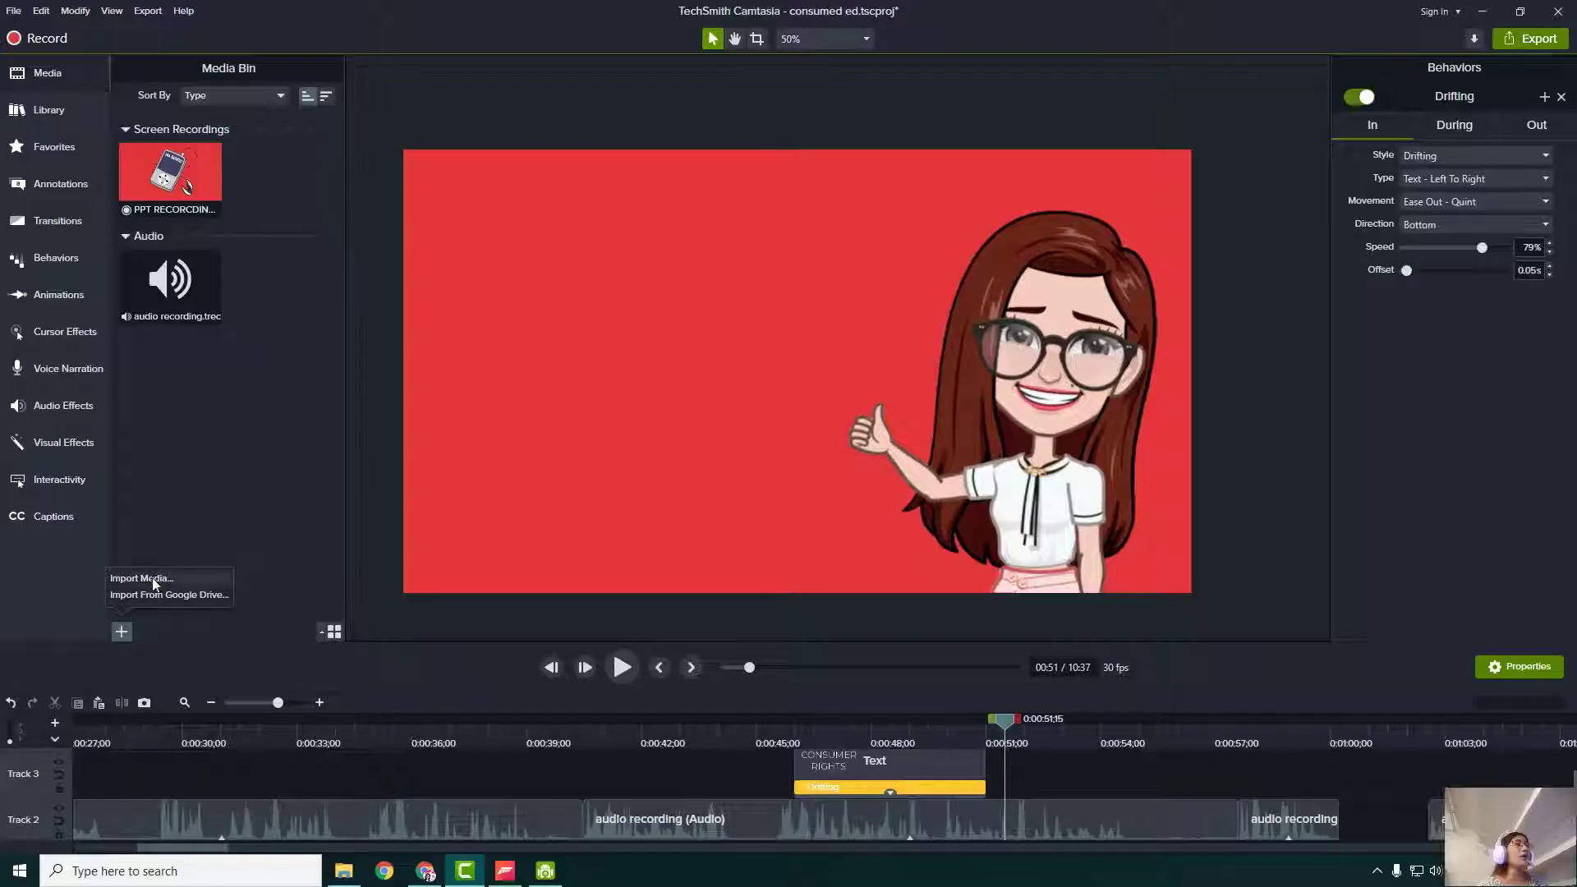
pyautogui.click(333, 306)
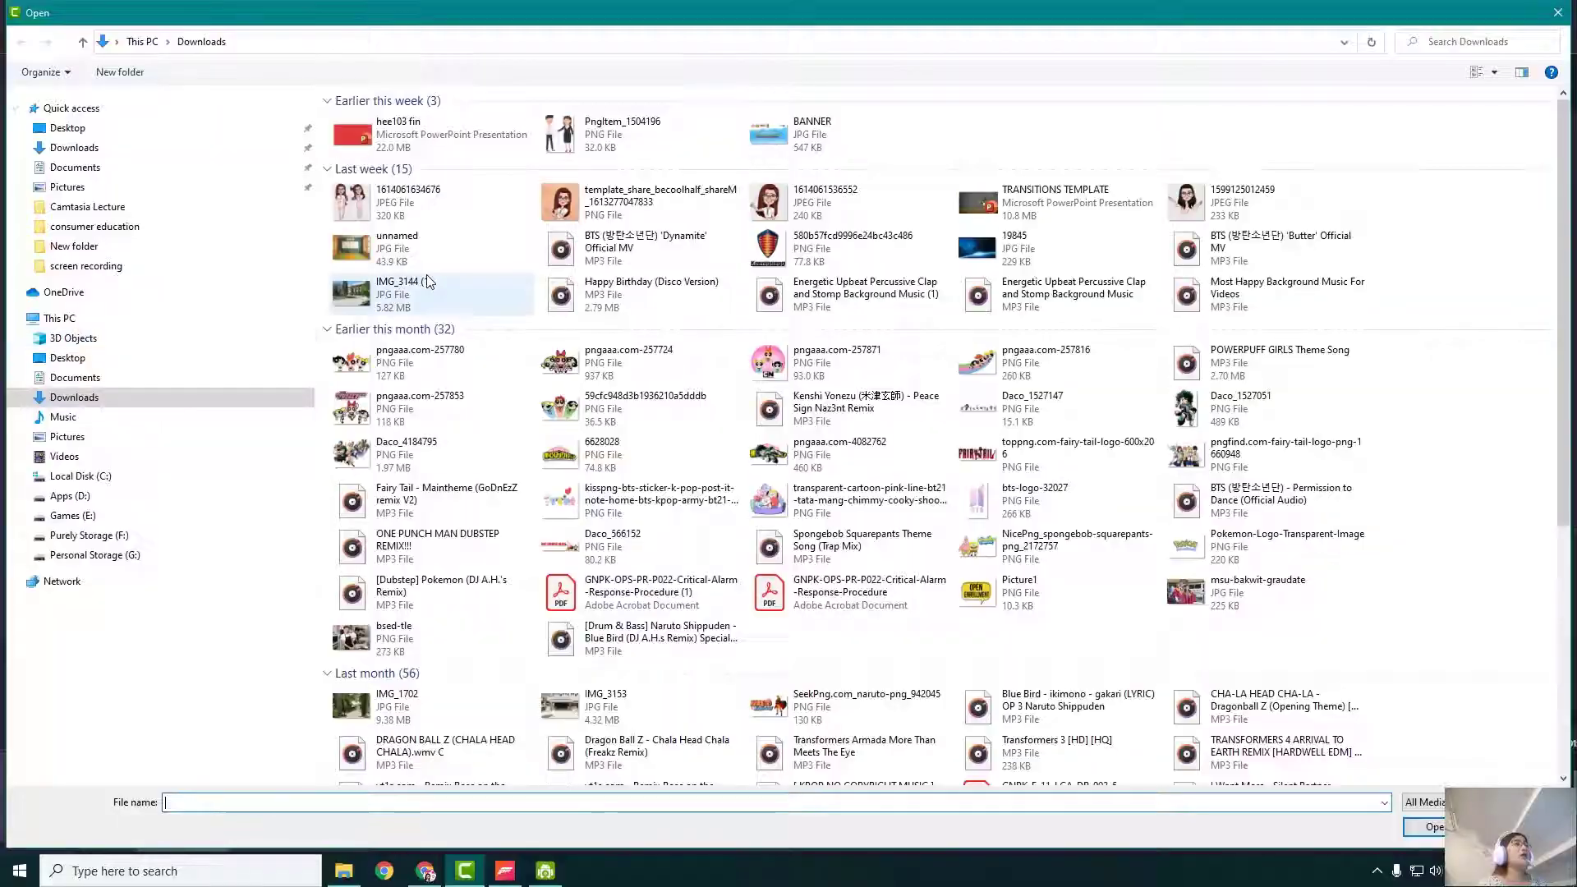
pyautogui.click(138, 558)
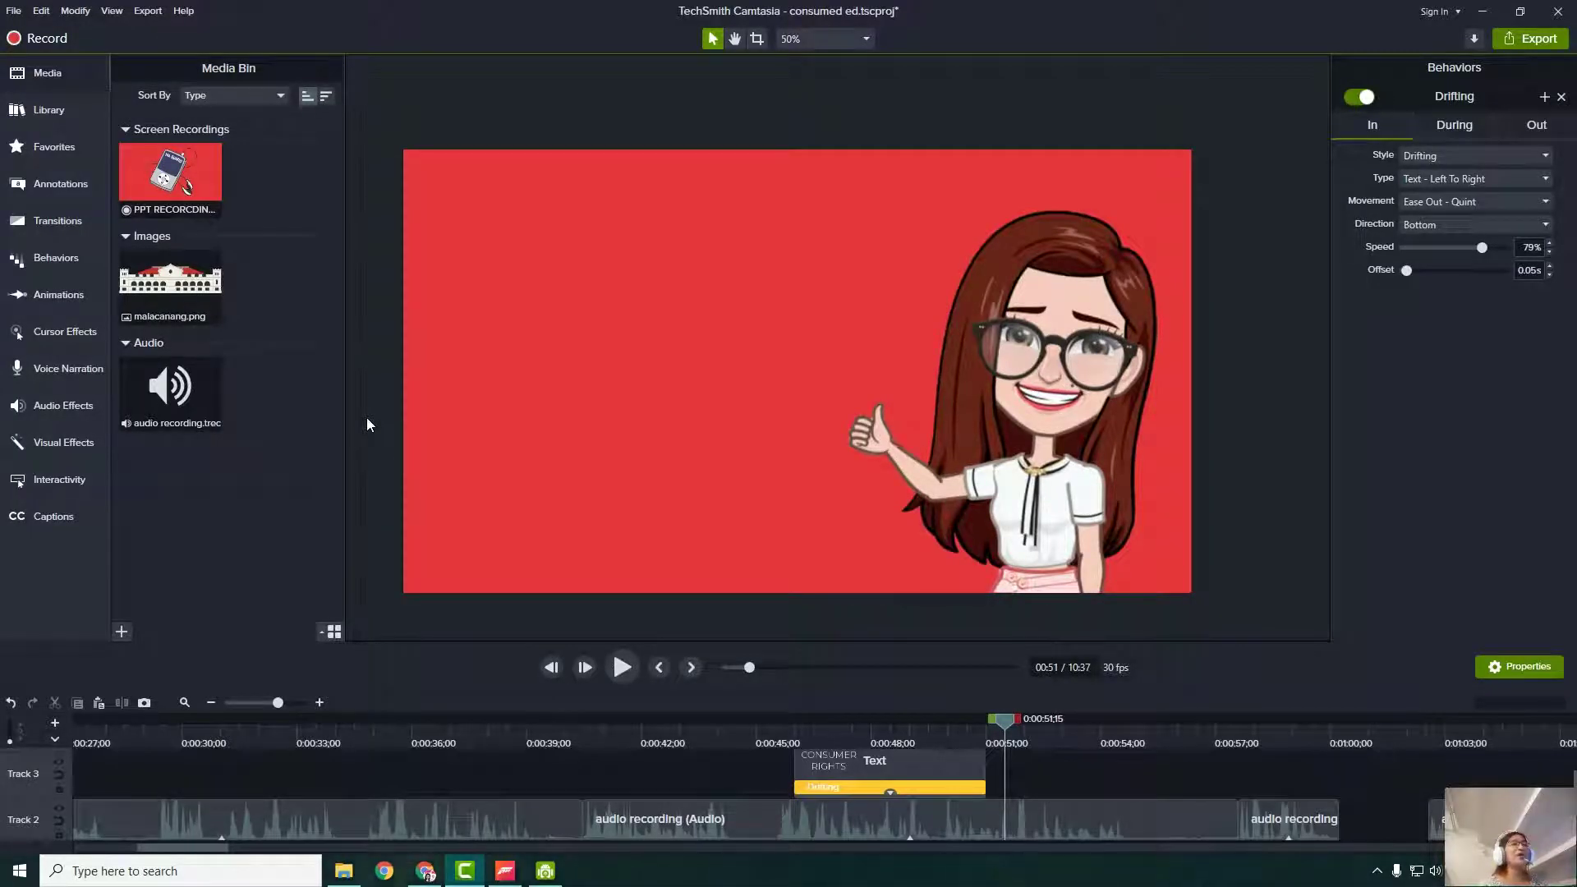
# - Place malacanang.png on Track 3 at 0:51, shrink it and move it to the upper left
pyautogui.moveTo(170, 279); pyautogui.dragTo(1016, 795)
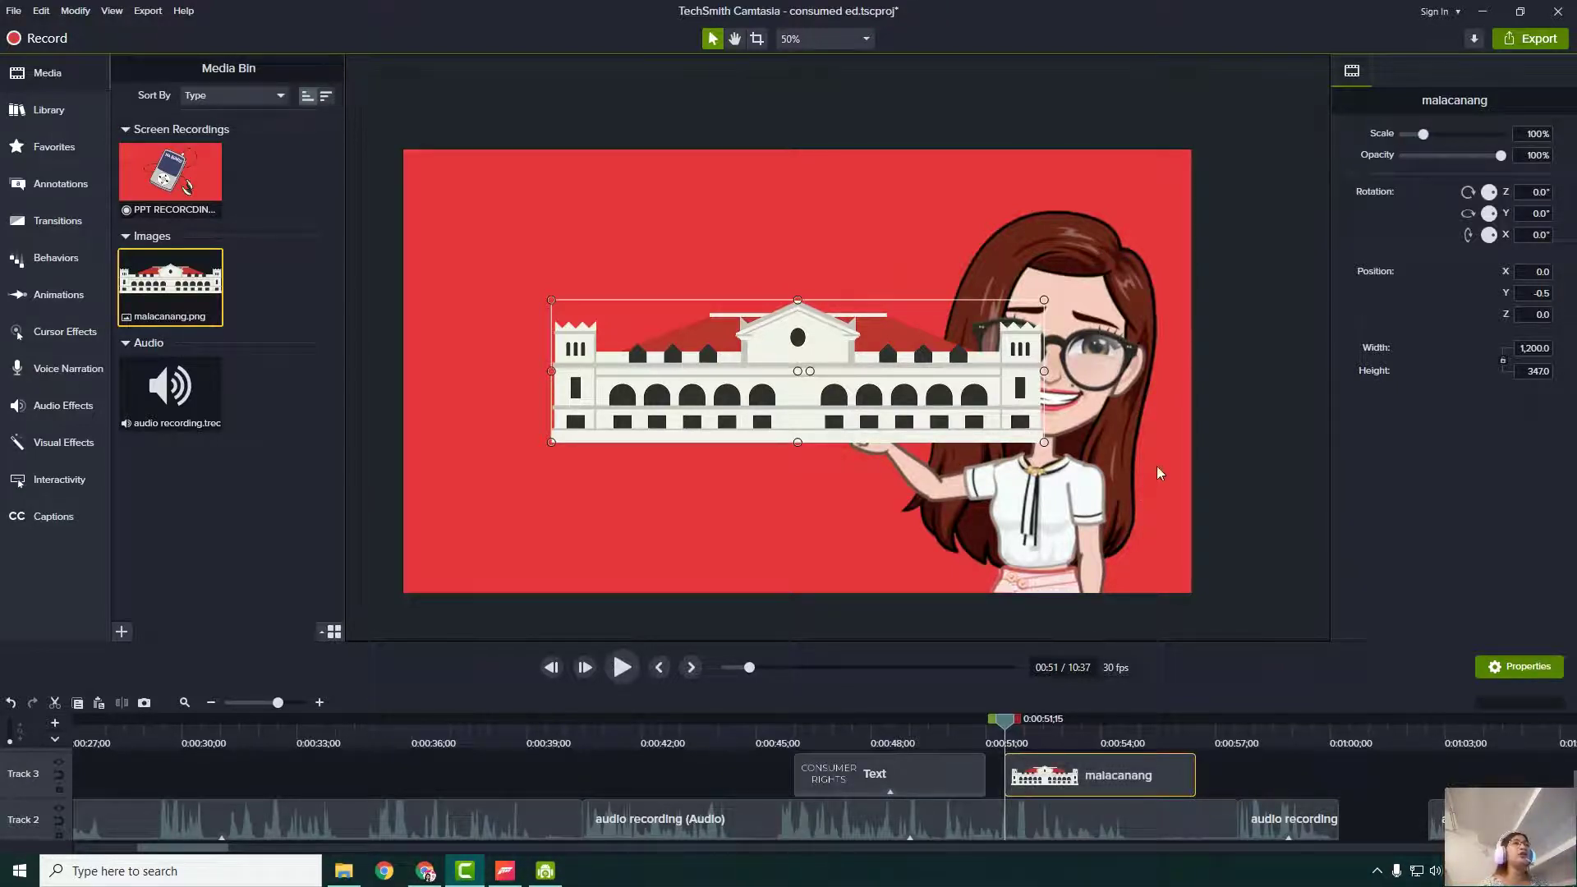
pyautogui.moveTo(803, 379); pyautogui.dragTo(710, 316)
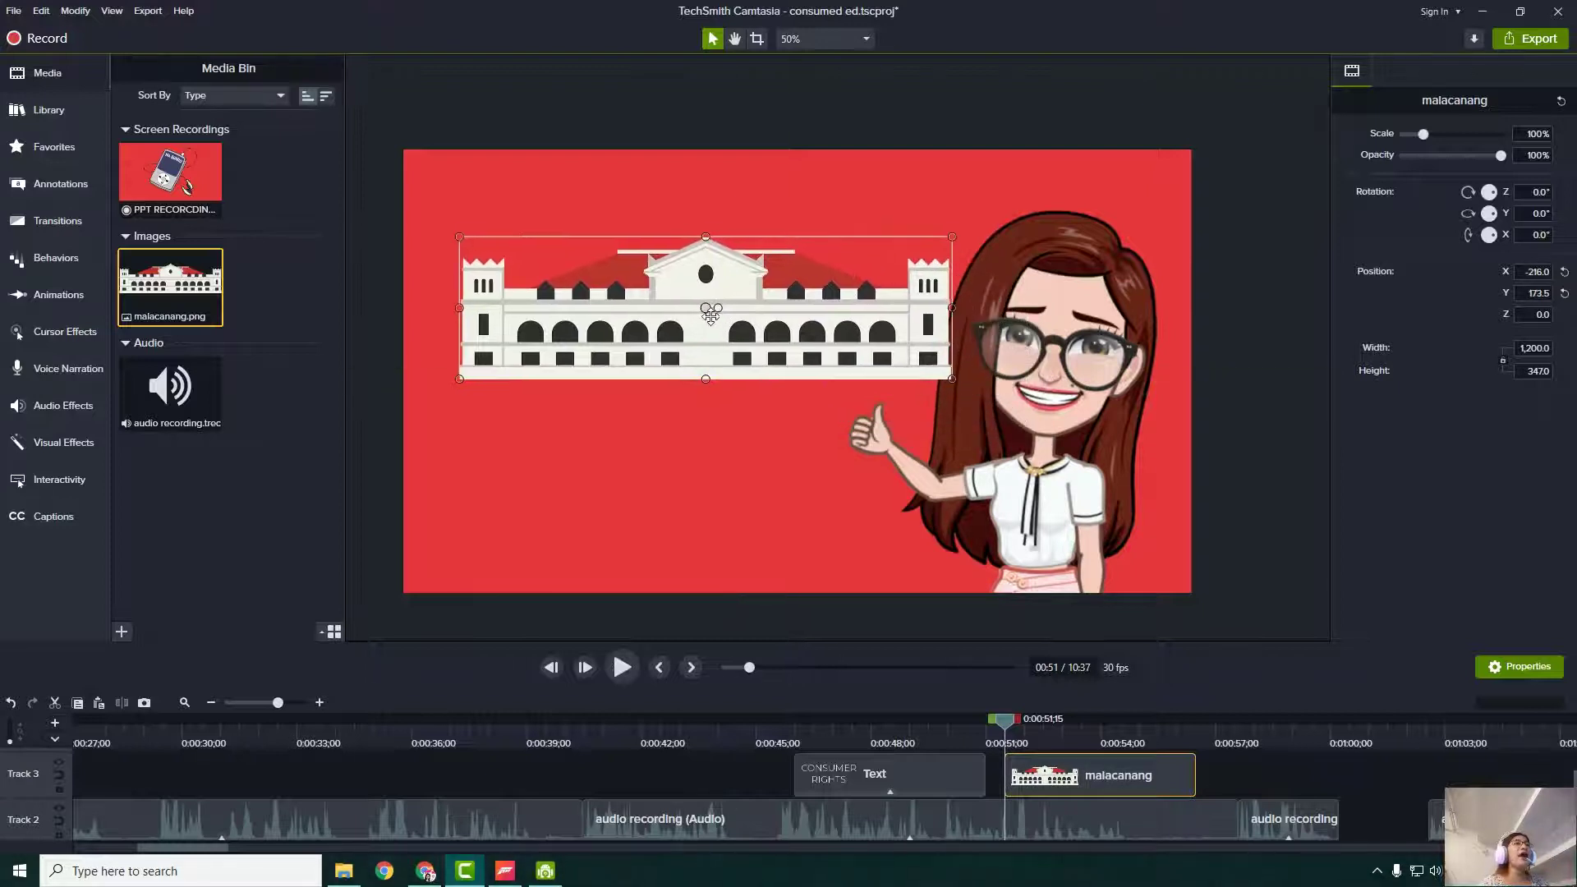
pyautogui.moveTo(950, 379); pyautogui.dragTo(896, 363)
pyautogui.moveTo(690, 308); pyautogui.dragTo(657, 298)
# - Give the palace image a Pop Up behavior and preview its entrance
pyautogui.click(37, 259)
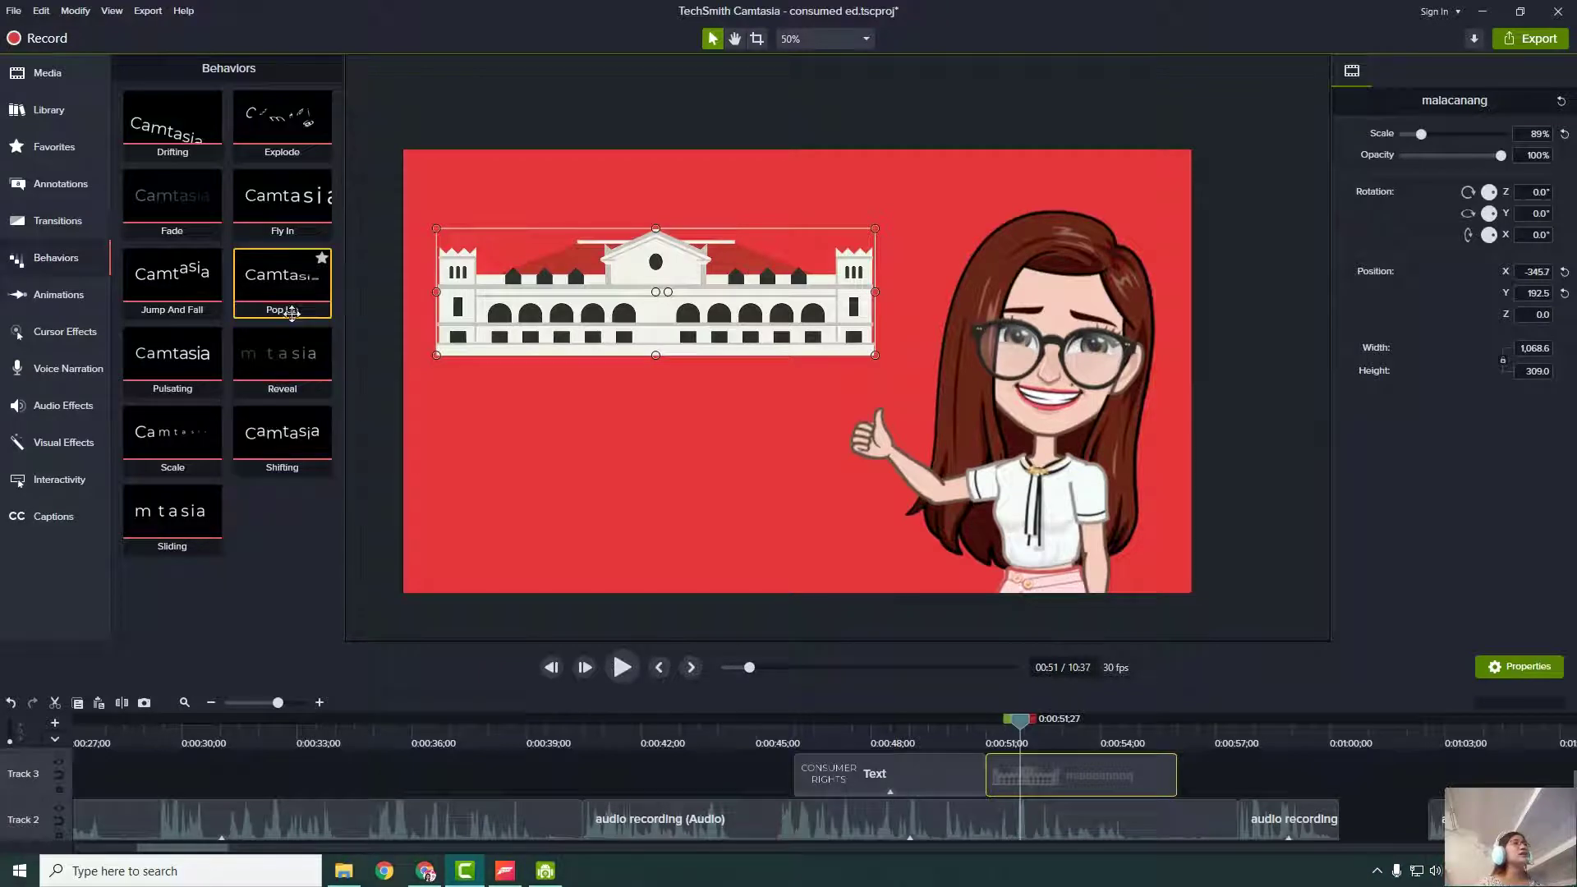
pyautogui.moveTo(292, 309); pyautogui.dragTo(1069, 781)
pyautogui.moveTo(1019, 719); pyautogui.dragTo(968, 728)
pyautogui.click(621, 667)
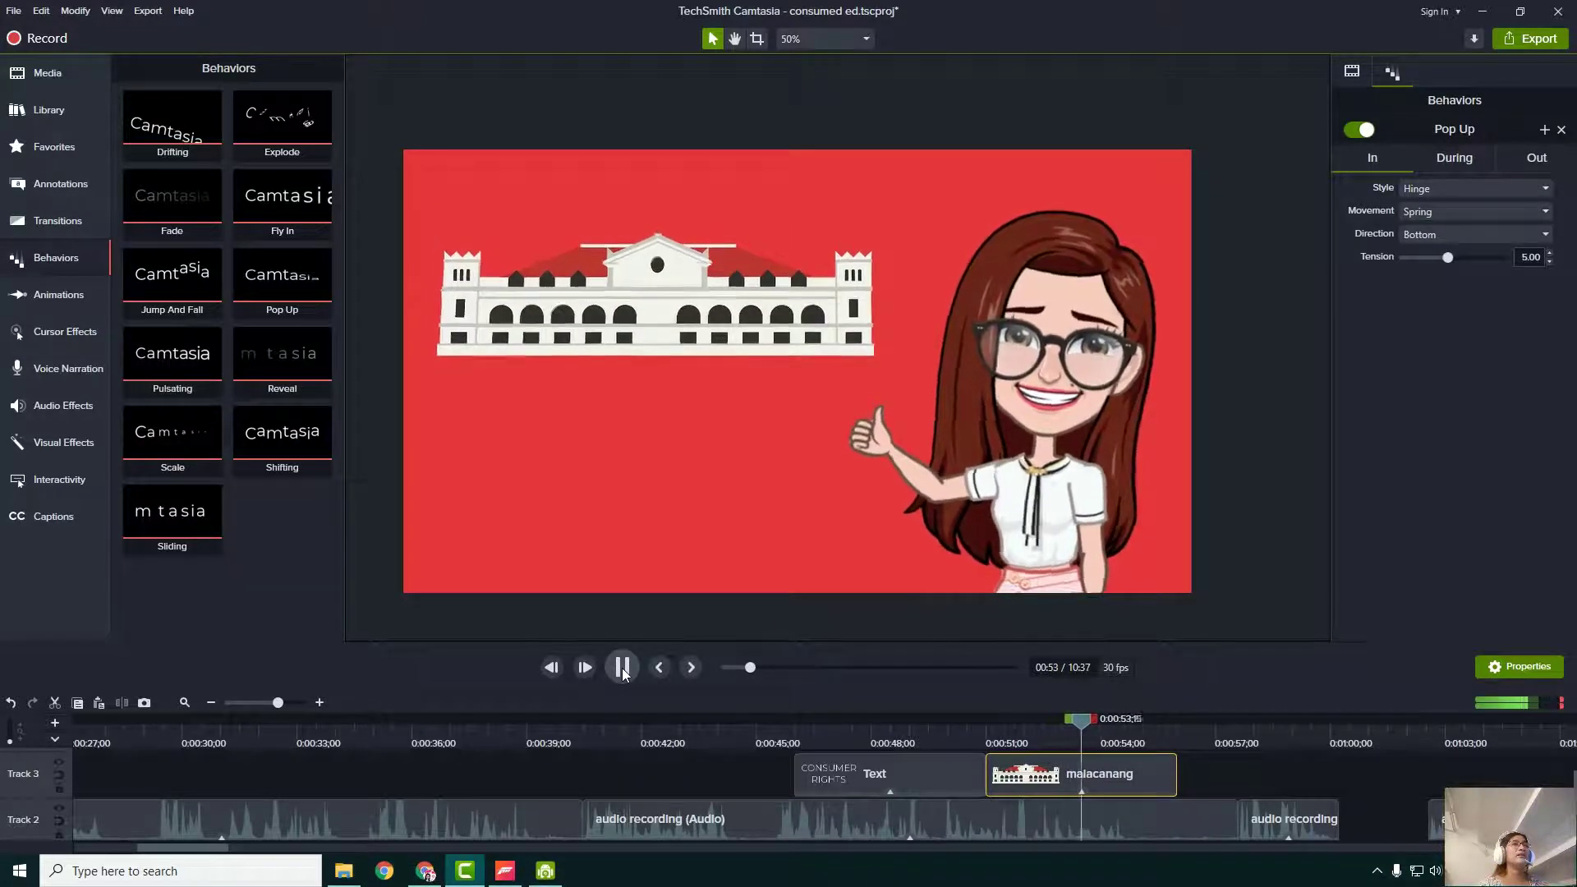
pyautogui.click(623, 667)
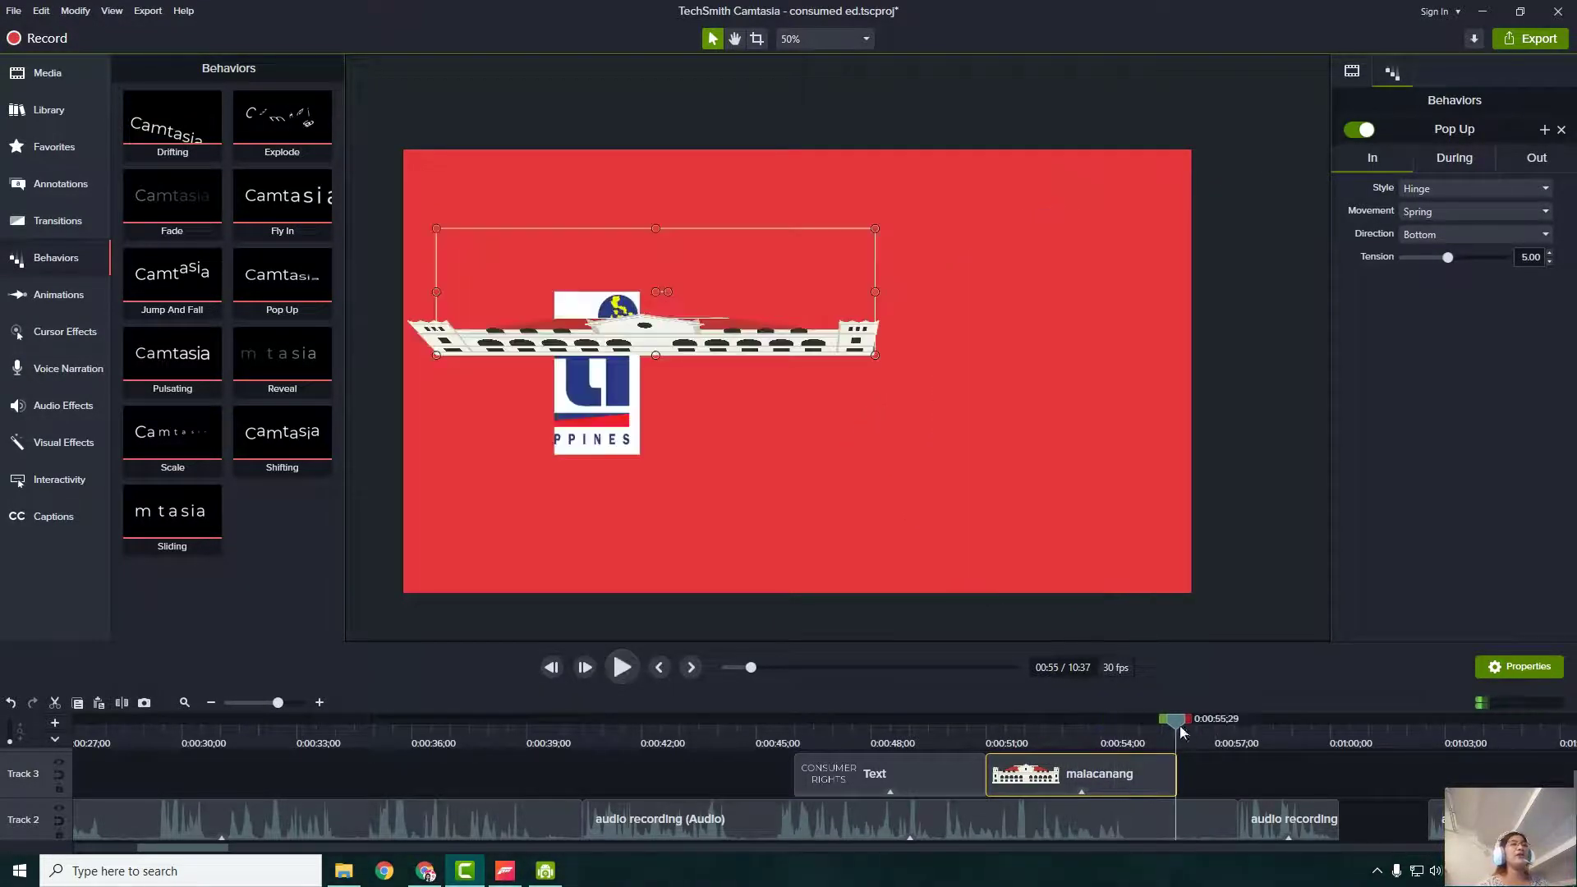
pyautogui.moveTo(1178, 721); pyautogui.dragTo(1144, 716)
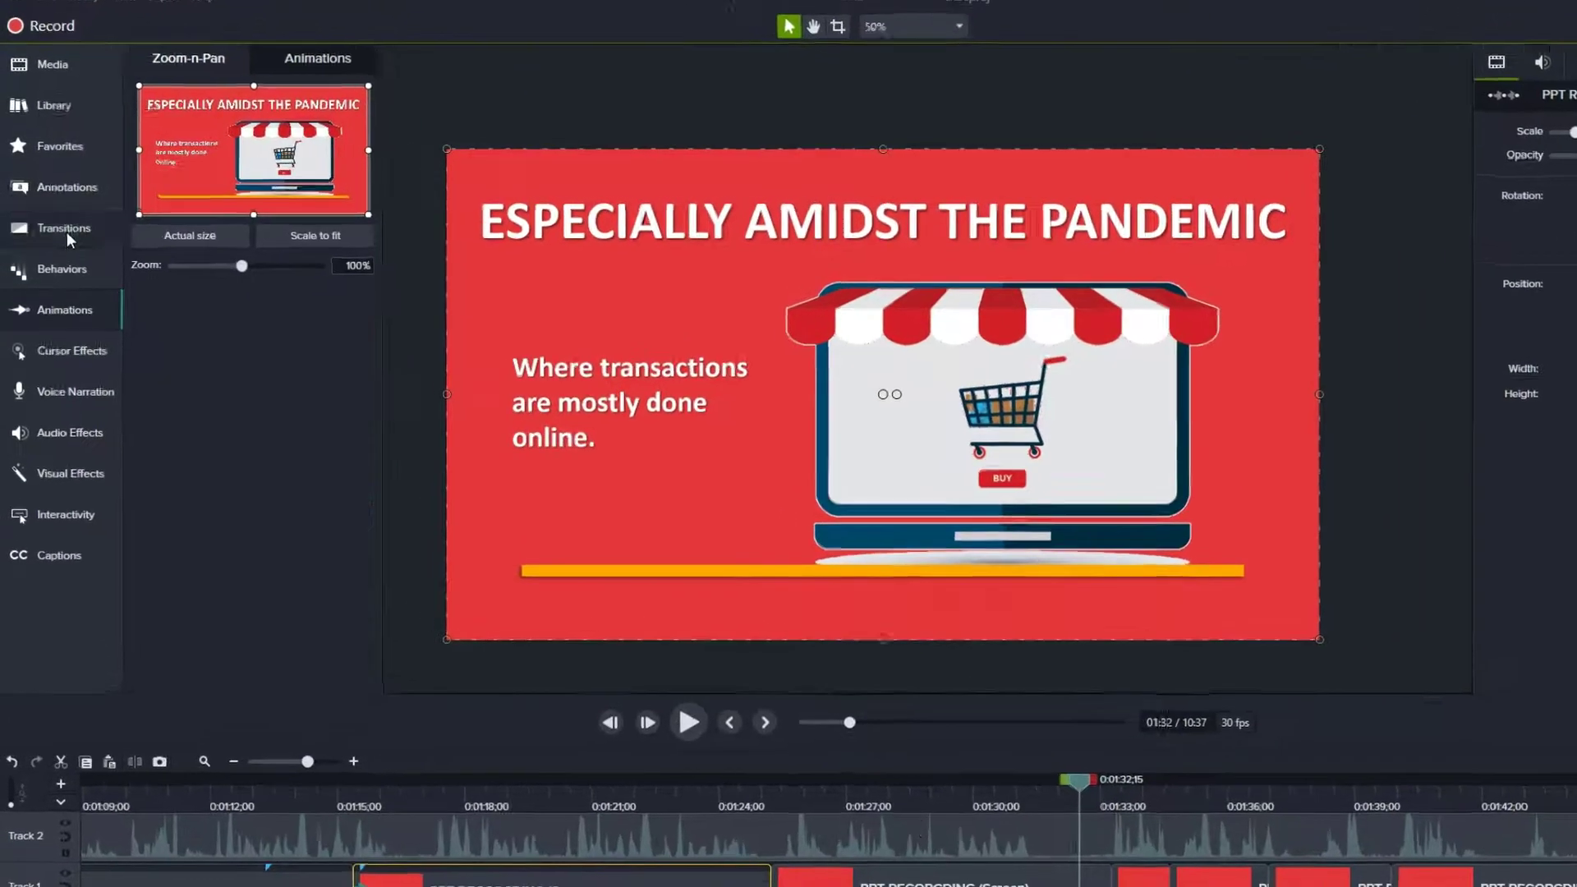
# - Apply the Arrow Slice transition to a slide clip and scrub across the cut
pyautogui.click(57, 220)
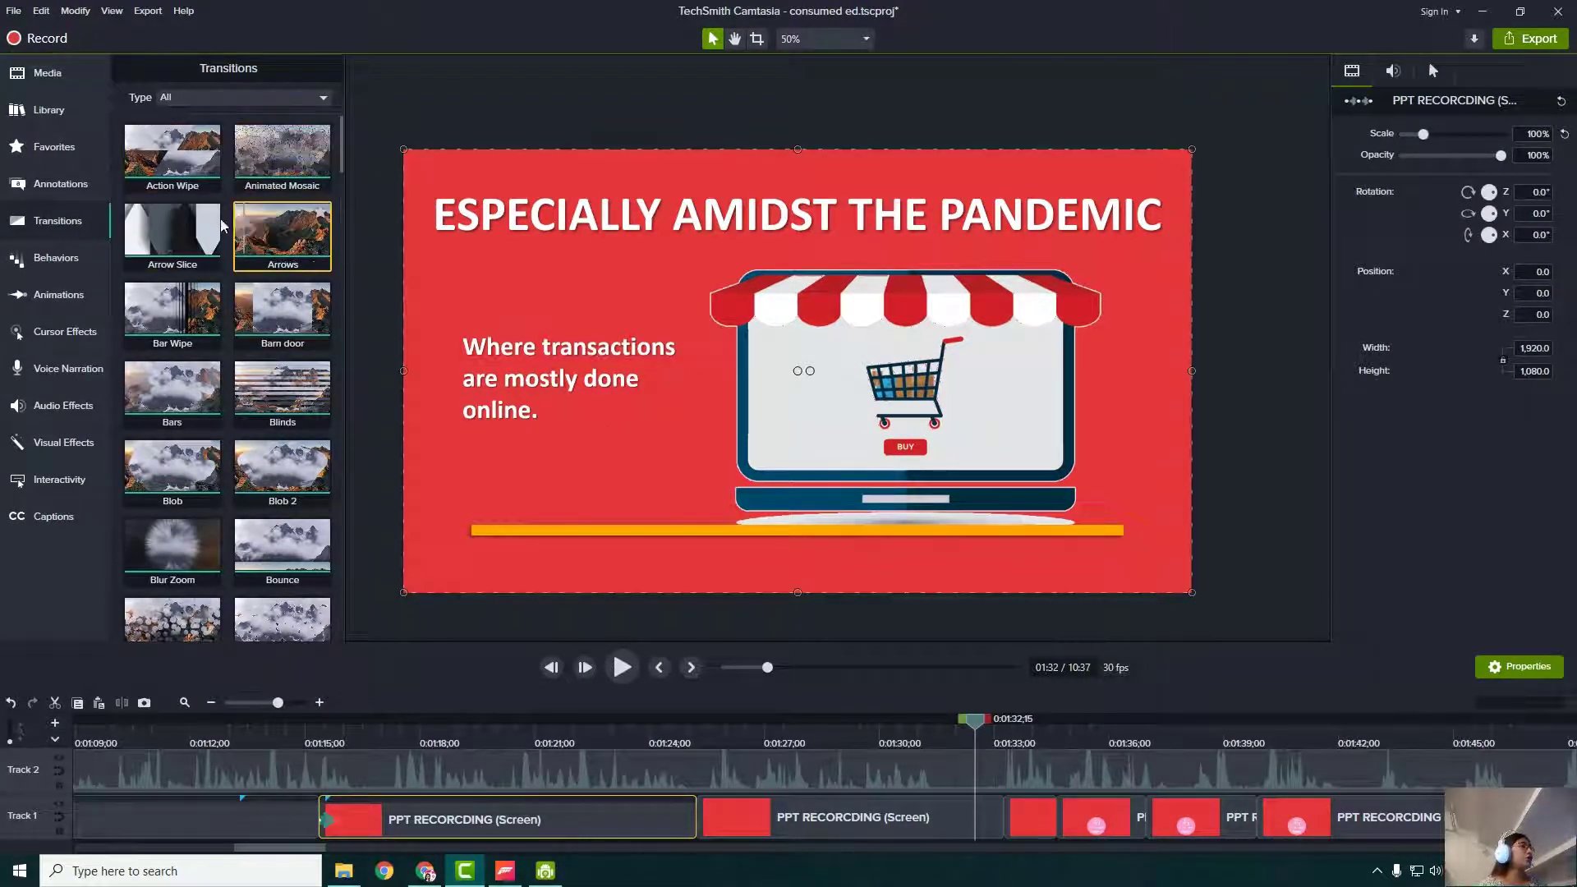
pyautogui.moveTo(228, 229); pyautogui.dragTo(993, 820)
pyautogui.moveTo(976, 724); pyautogui.dragTo(993, 751)
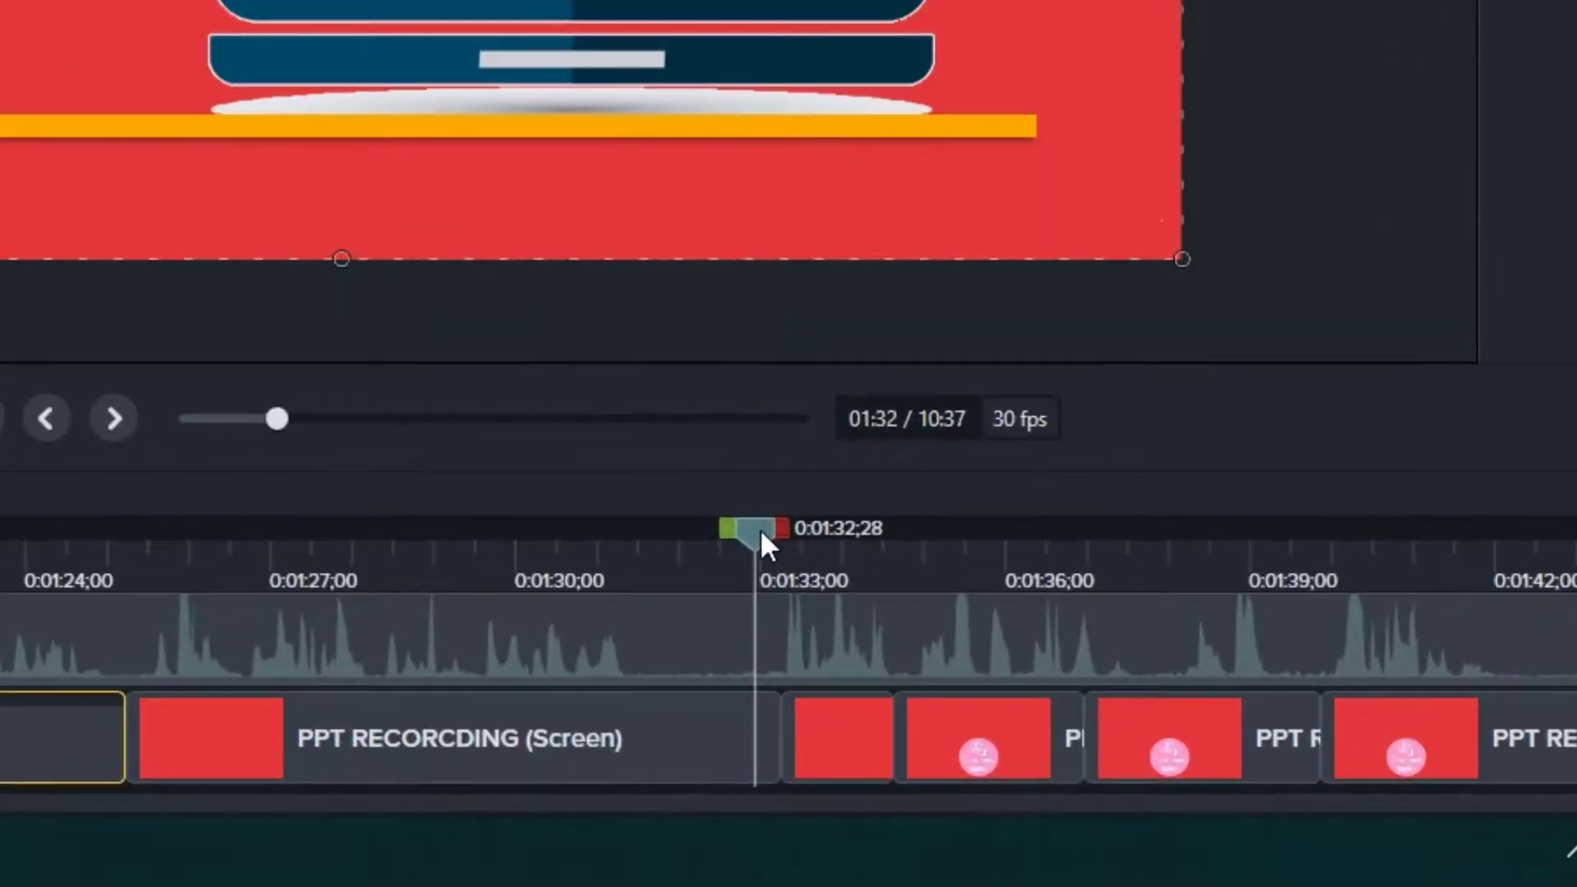
# - Add an Animated Mosaic transition at the cut before the Consumer Rights slide, shortened to 1 second
pyautogui.moveTo(762, 533); pyautogui.dragTo(720, 581)
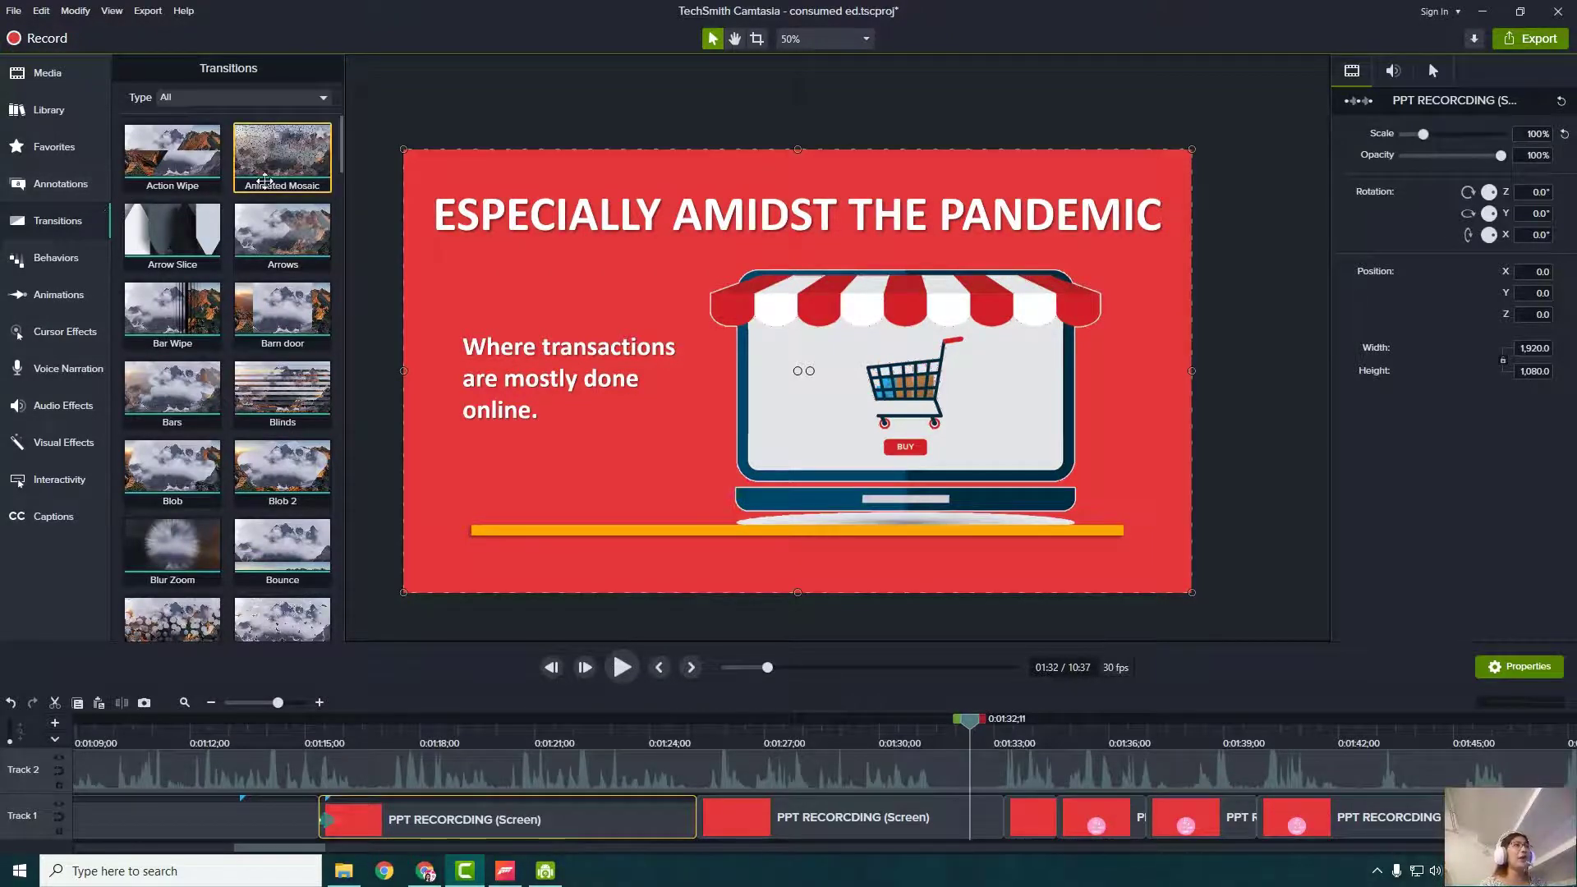
pyautogui.moveTo(291, 175); pyautogui.dragTo(1003, 825)
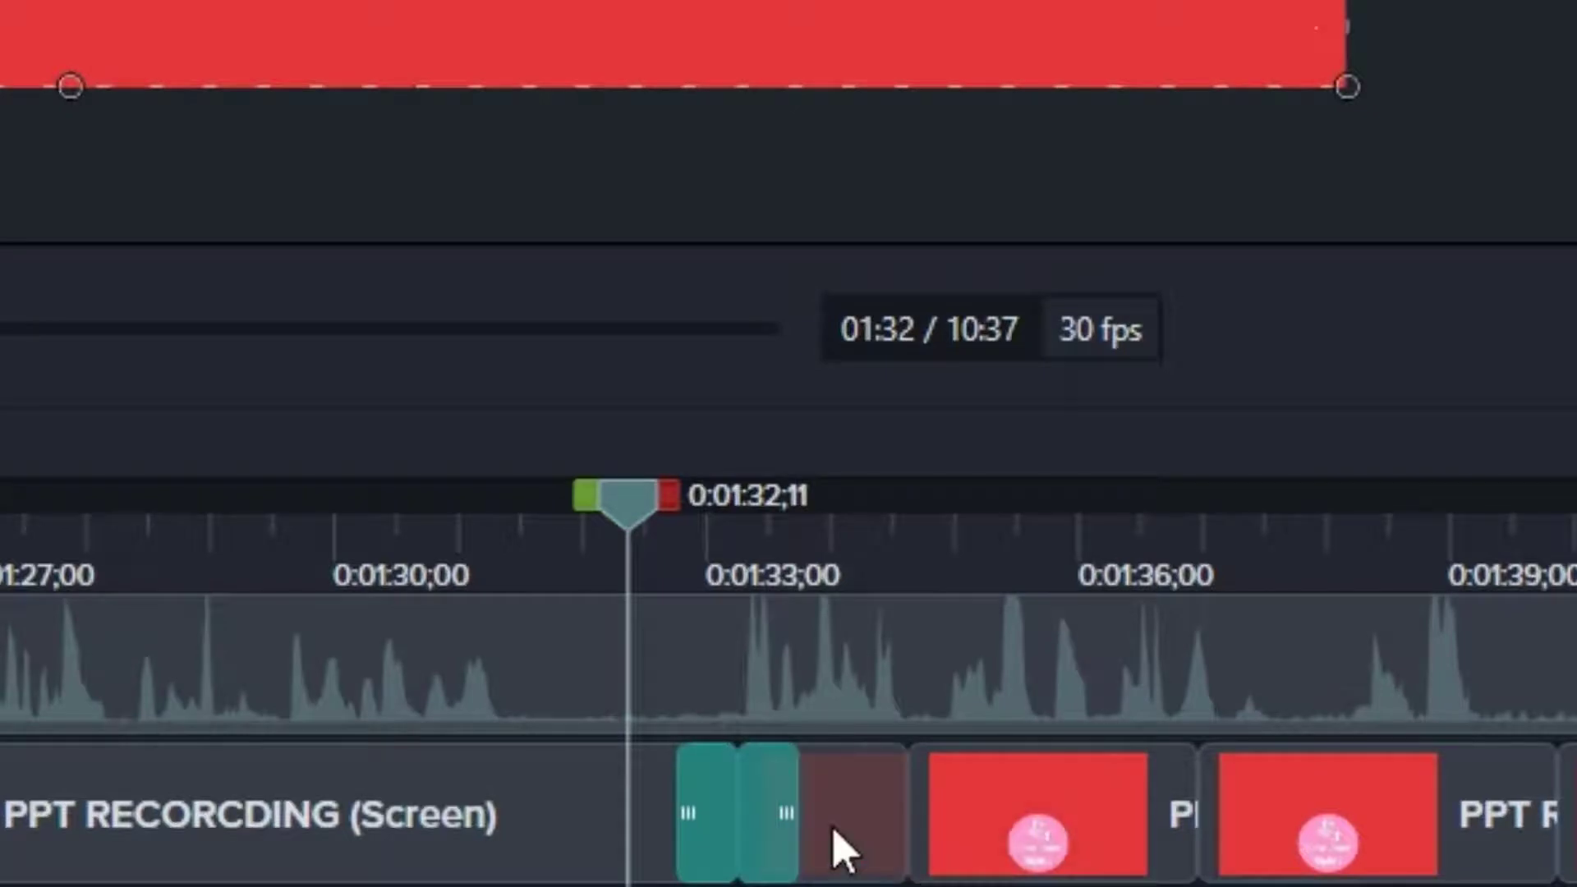
pyautogui.click(772, 853)
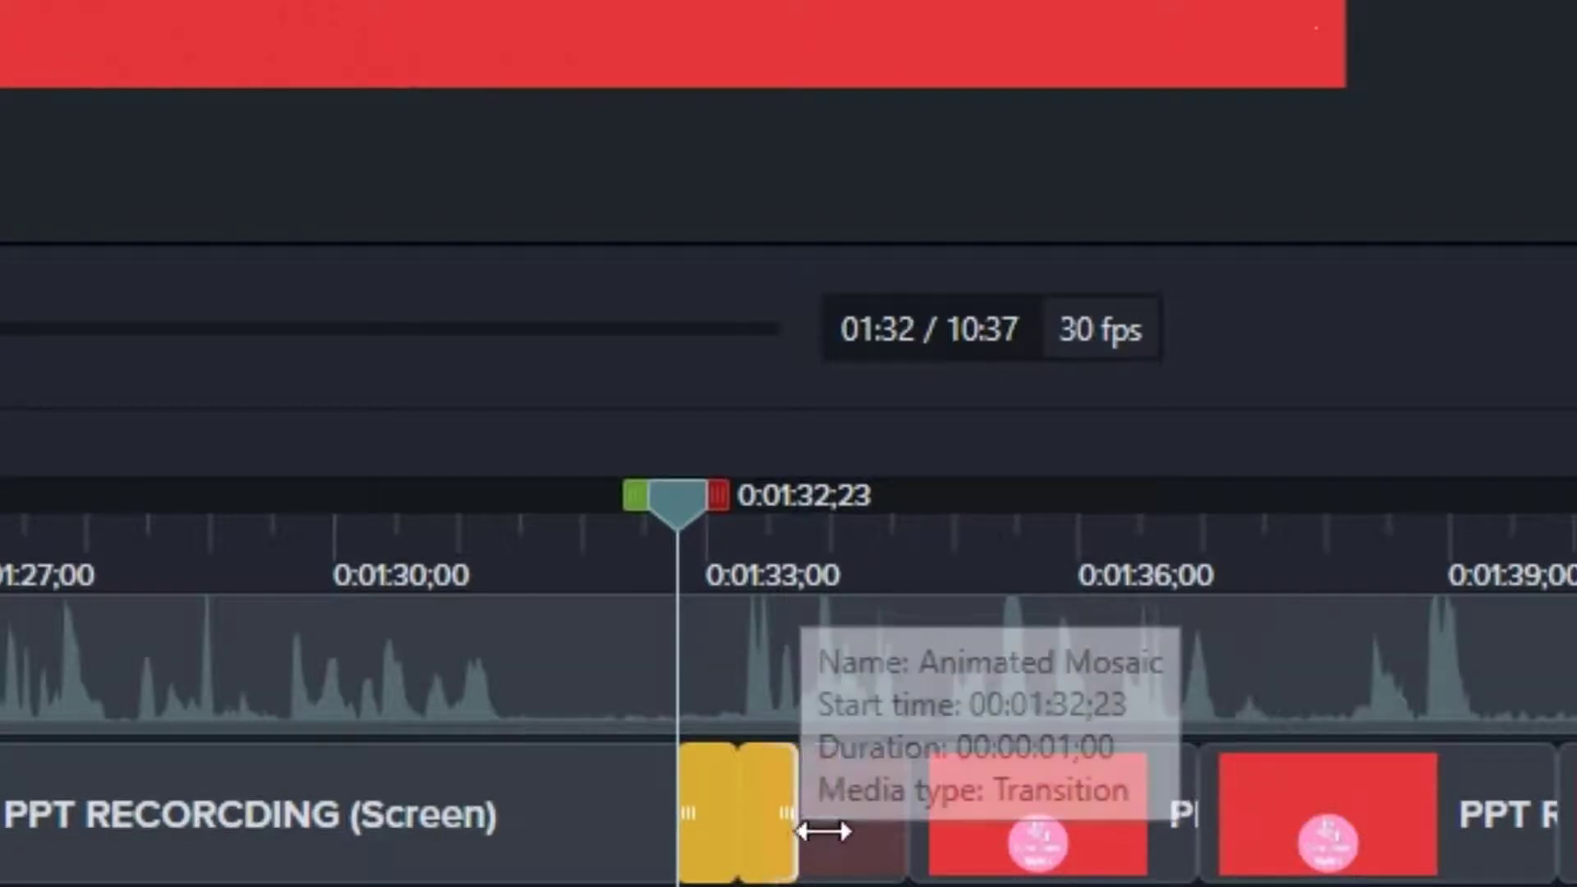
pyautogui.moveTo(812, 831); pyautogui.dragTo(795, 844)
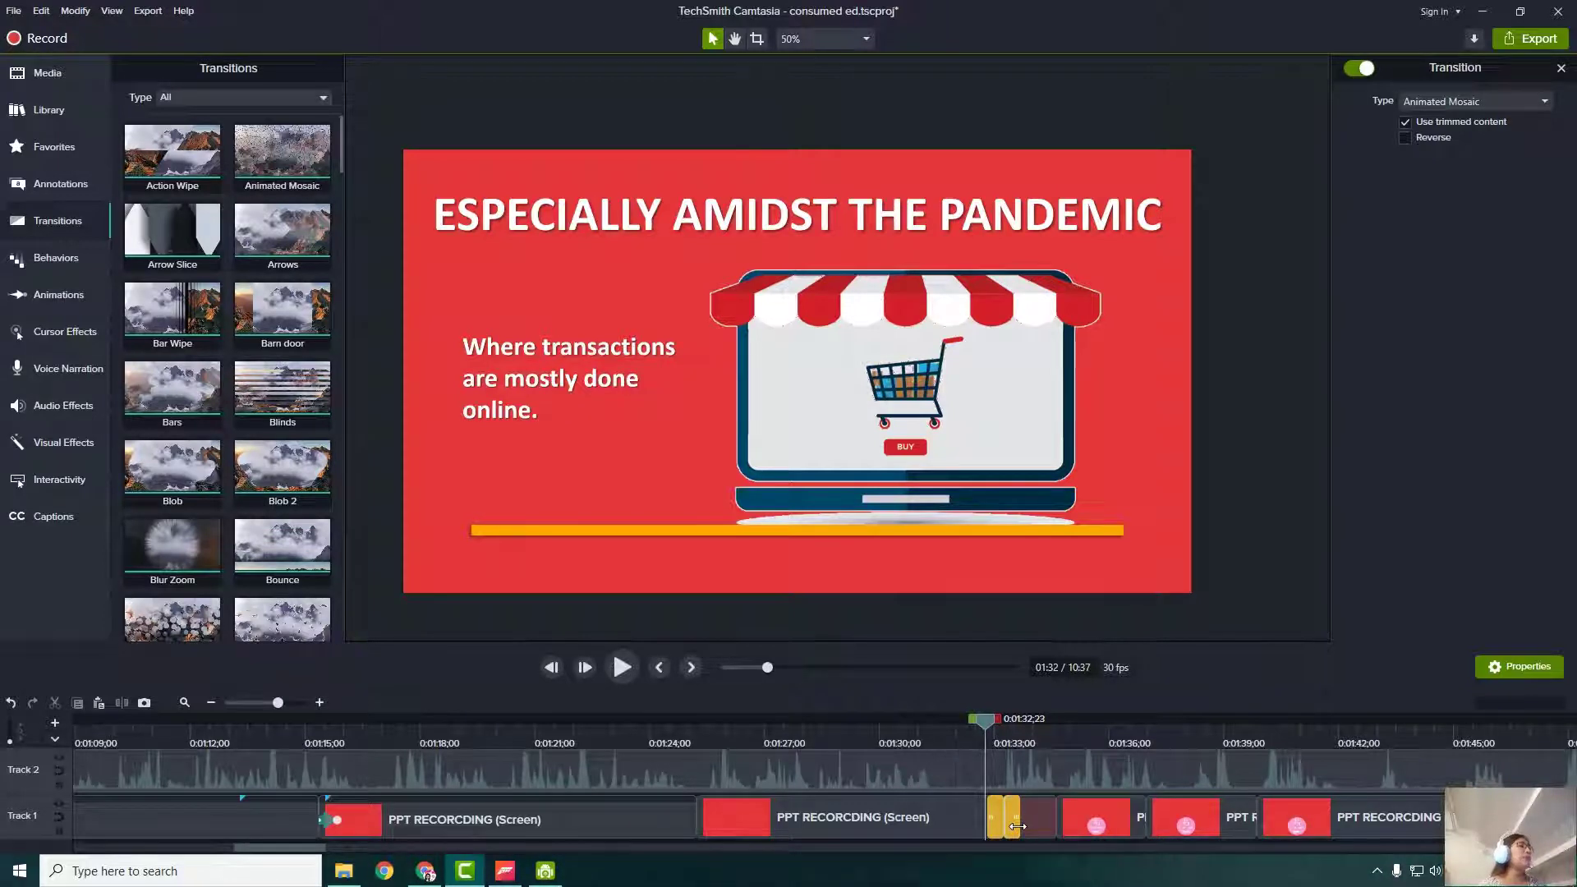
pyautogui.moveTo(1027, 827); pyautogui.dragTo(1011, 823)
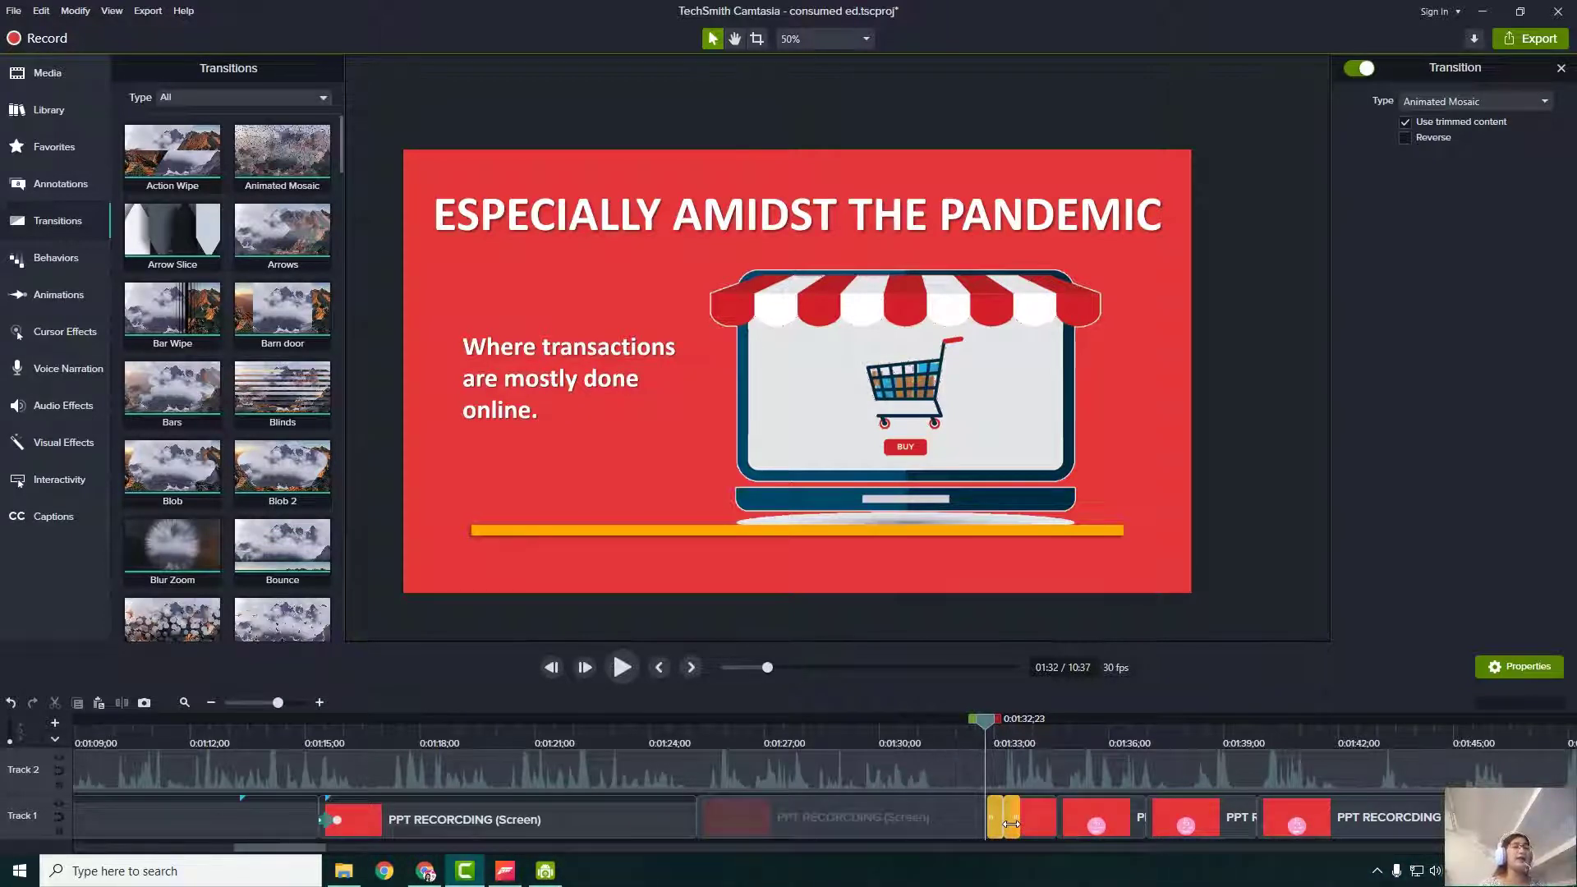
pyautogui.press('Delete')
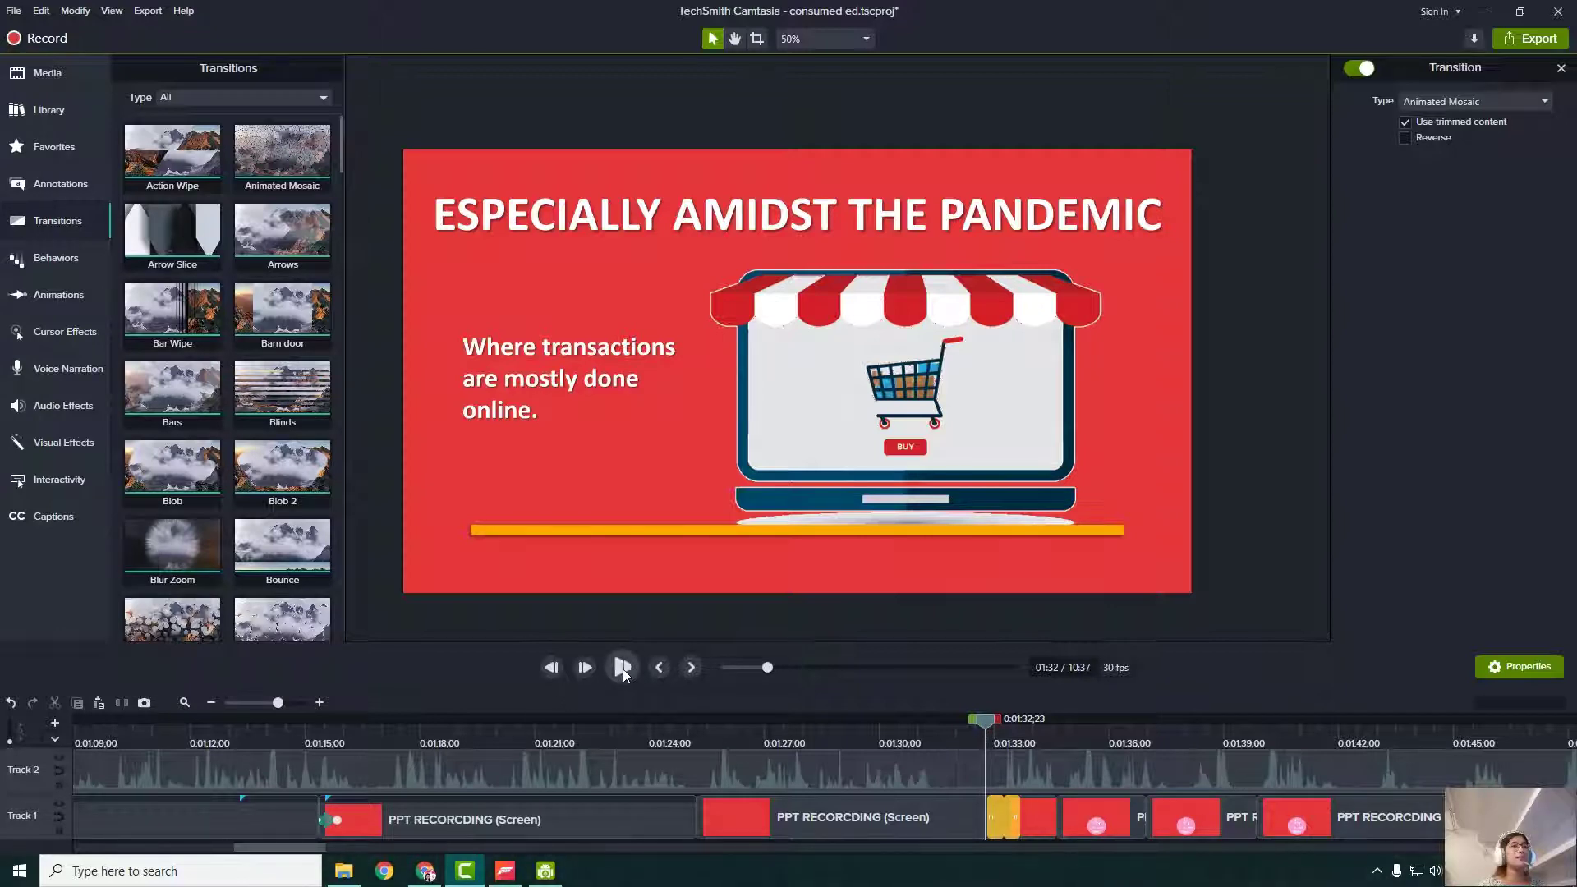
pyautogui.click(623, 666)
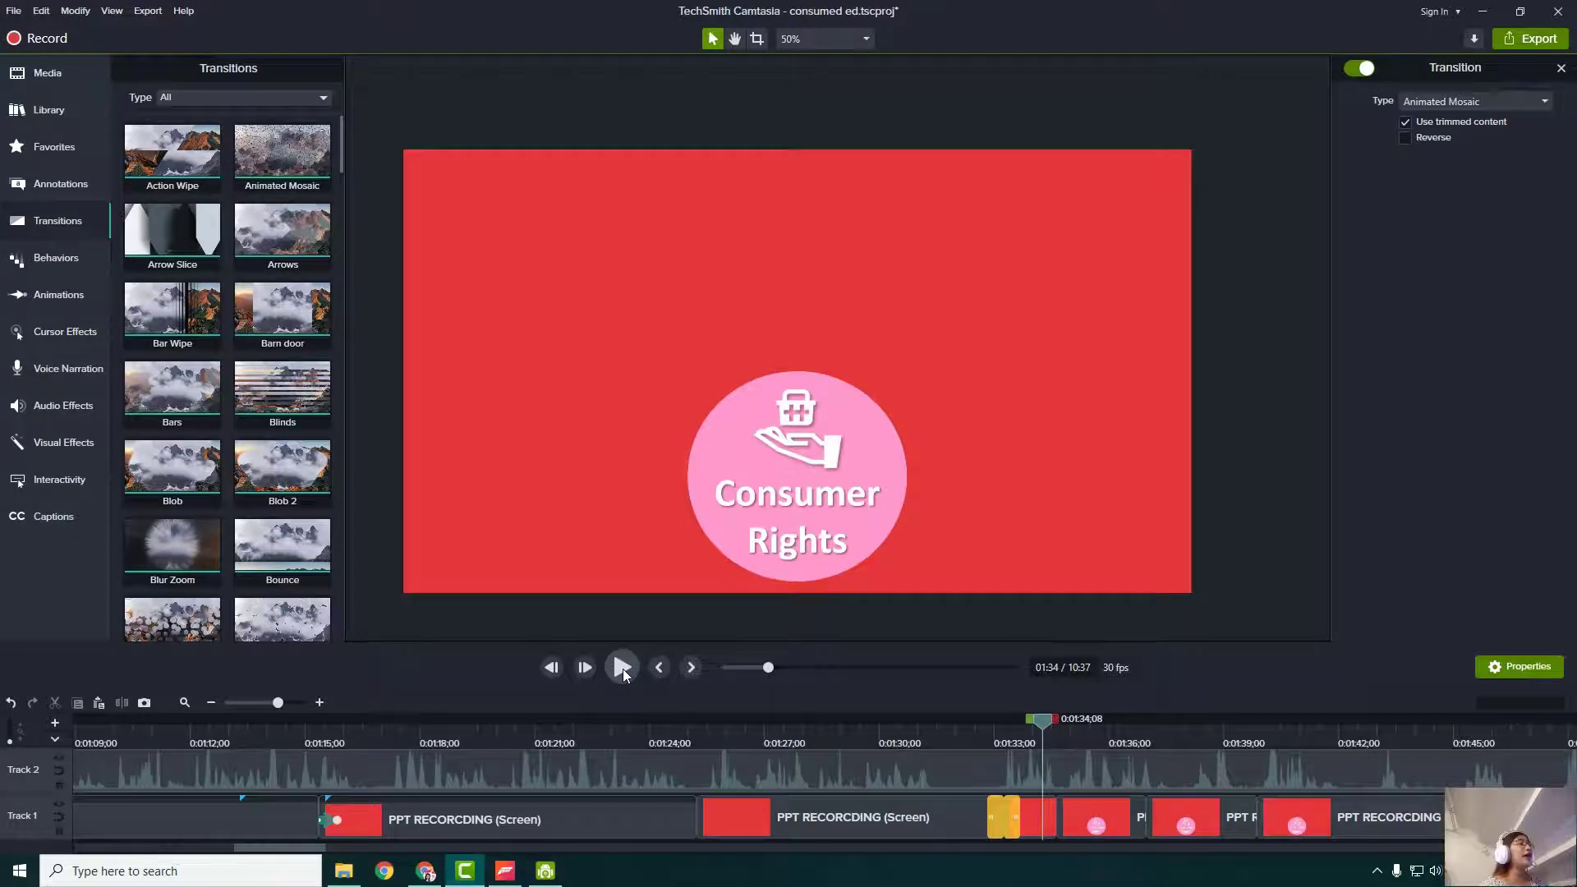
pyautogui.click(928, 728)
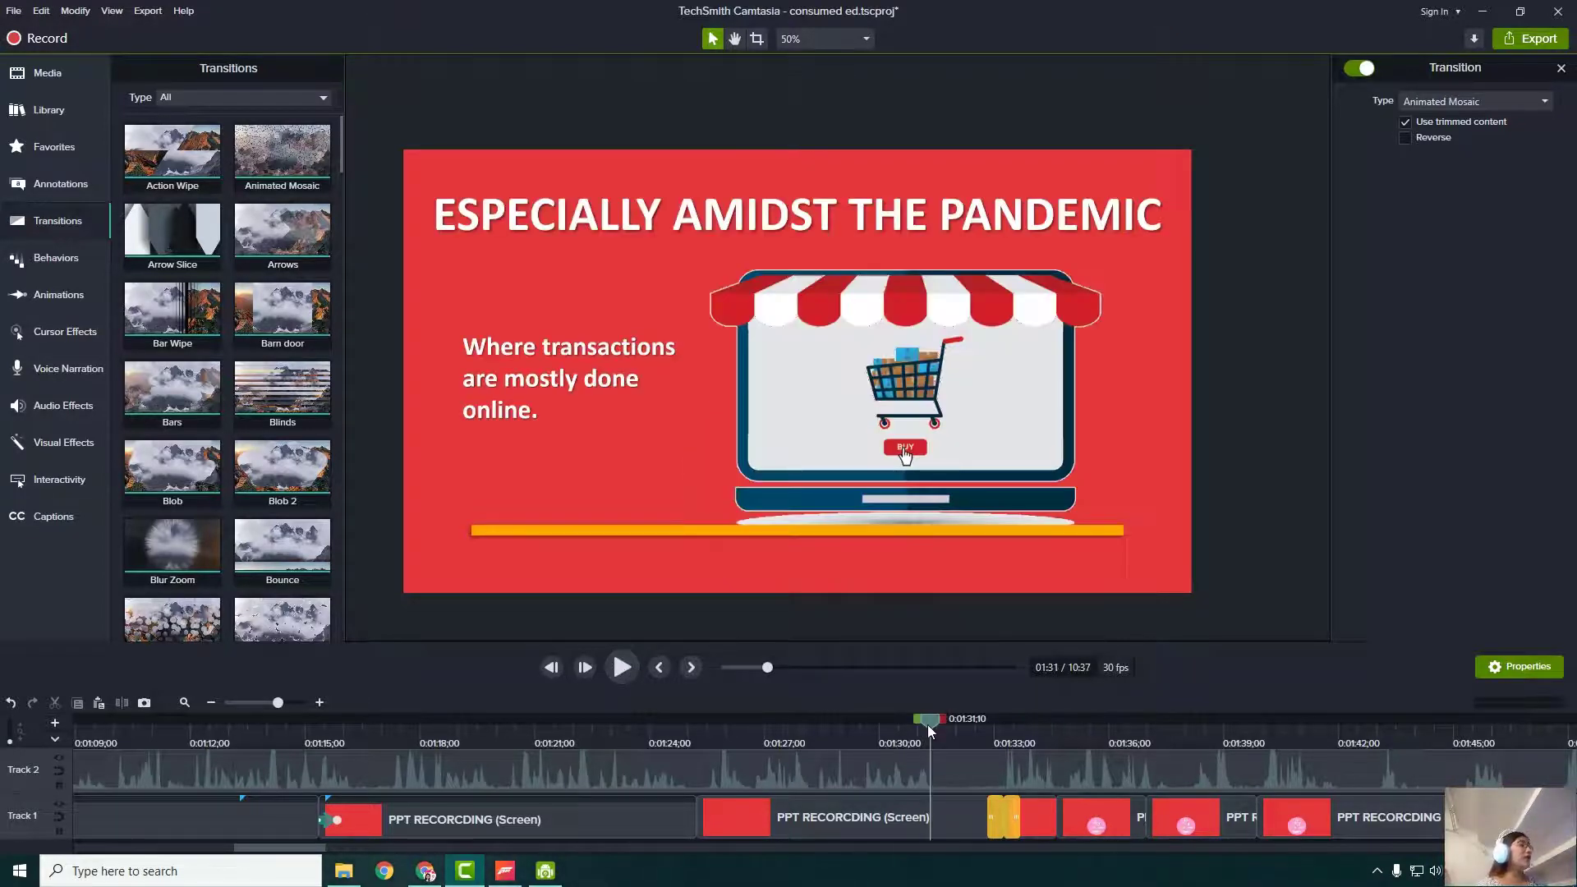
pyautogui.moveTo(928, 726); pyautogui.dragTo(1185, 773)
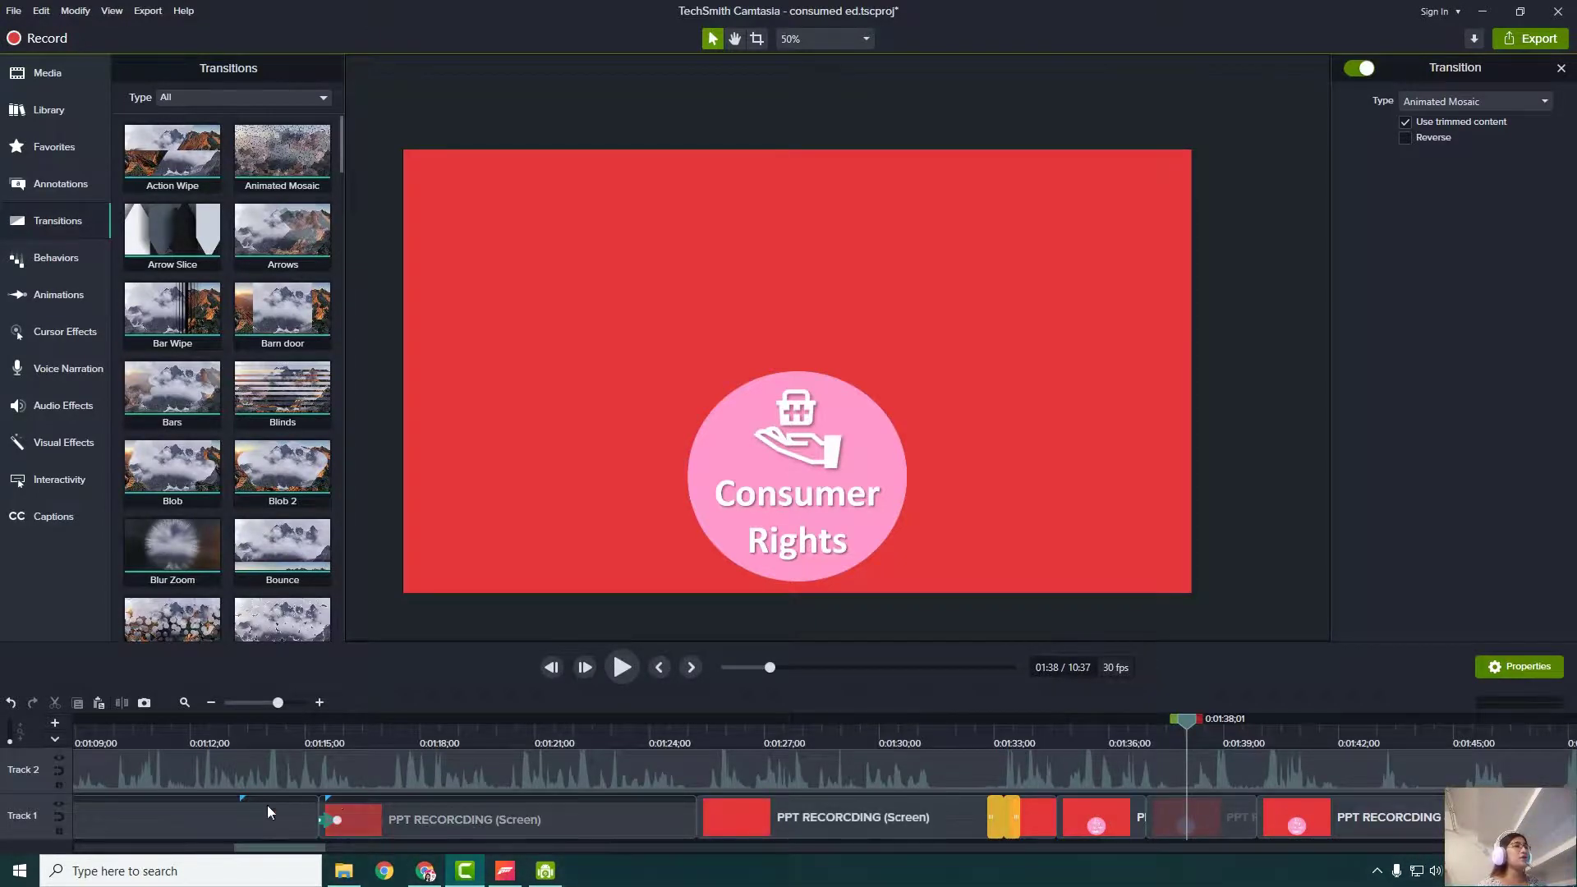
# - Browse the Behaviors, Transitions and Animations panels, then show the callout Annotations
pyautogui.click(55, 261)
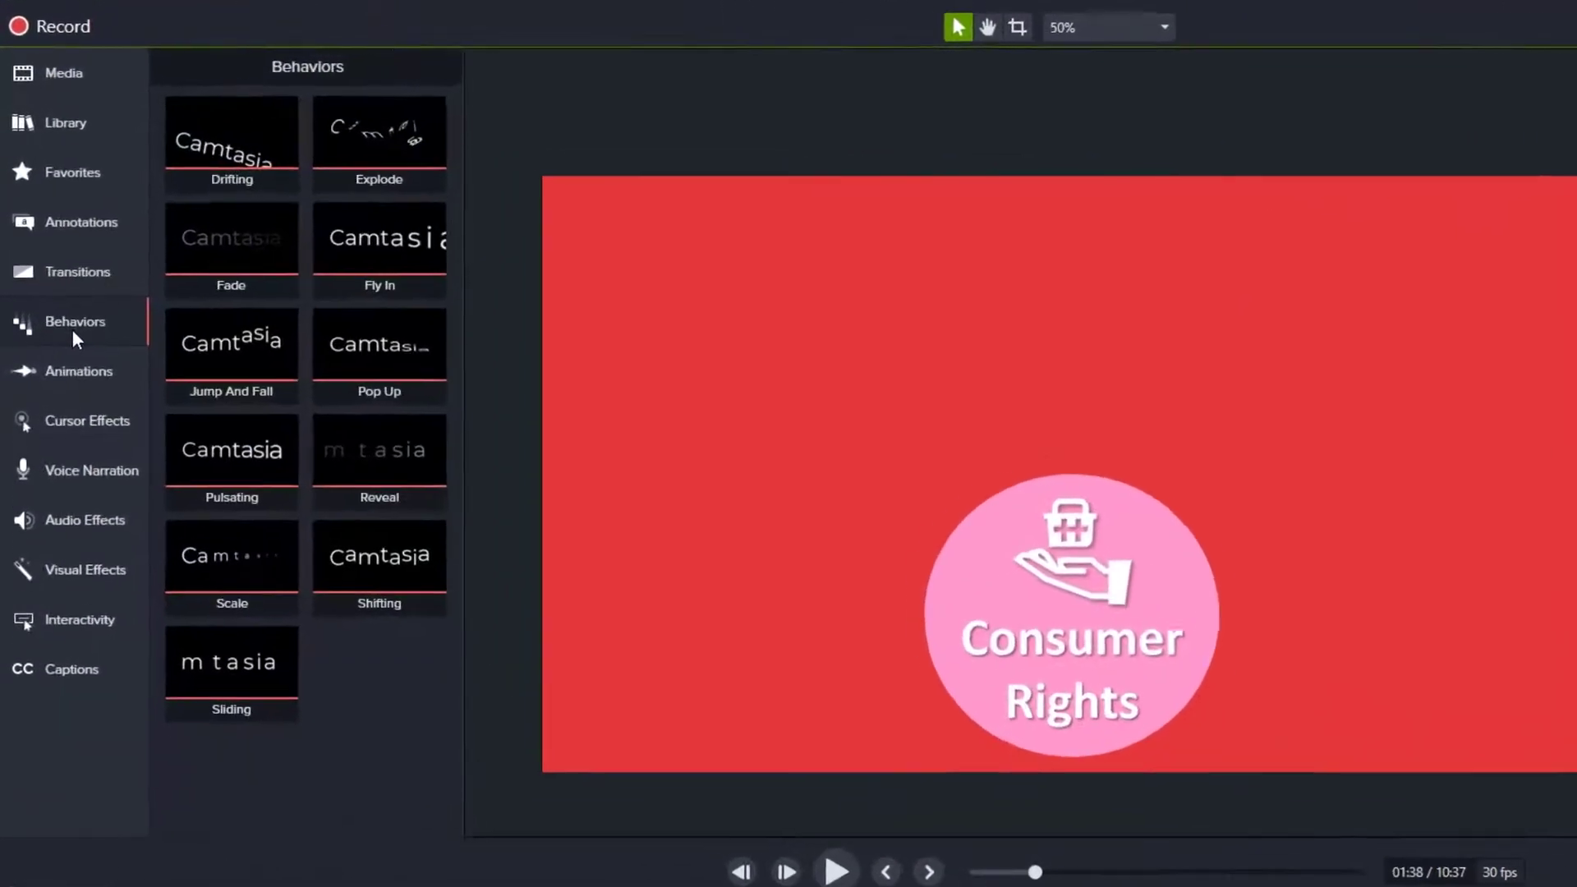
pyautogui.click(82, 374)
pyautogui.click(84, 286)
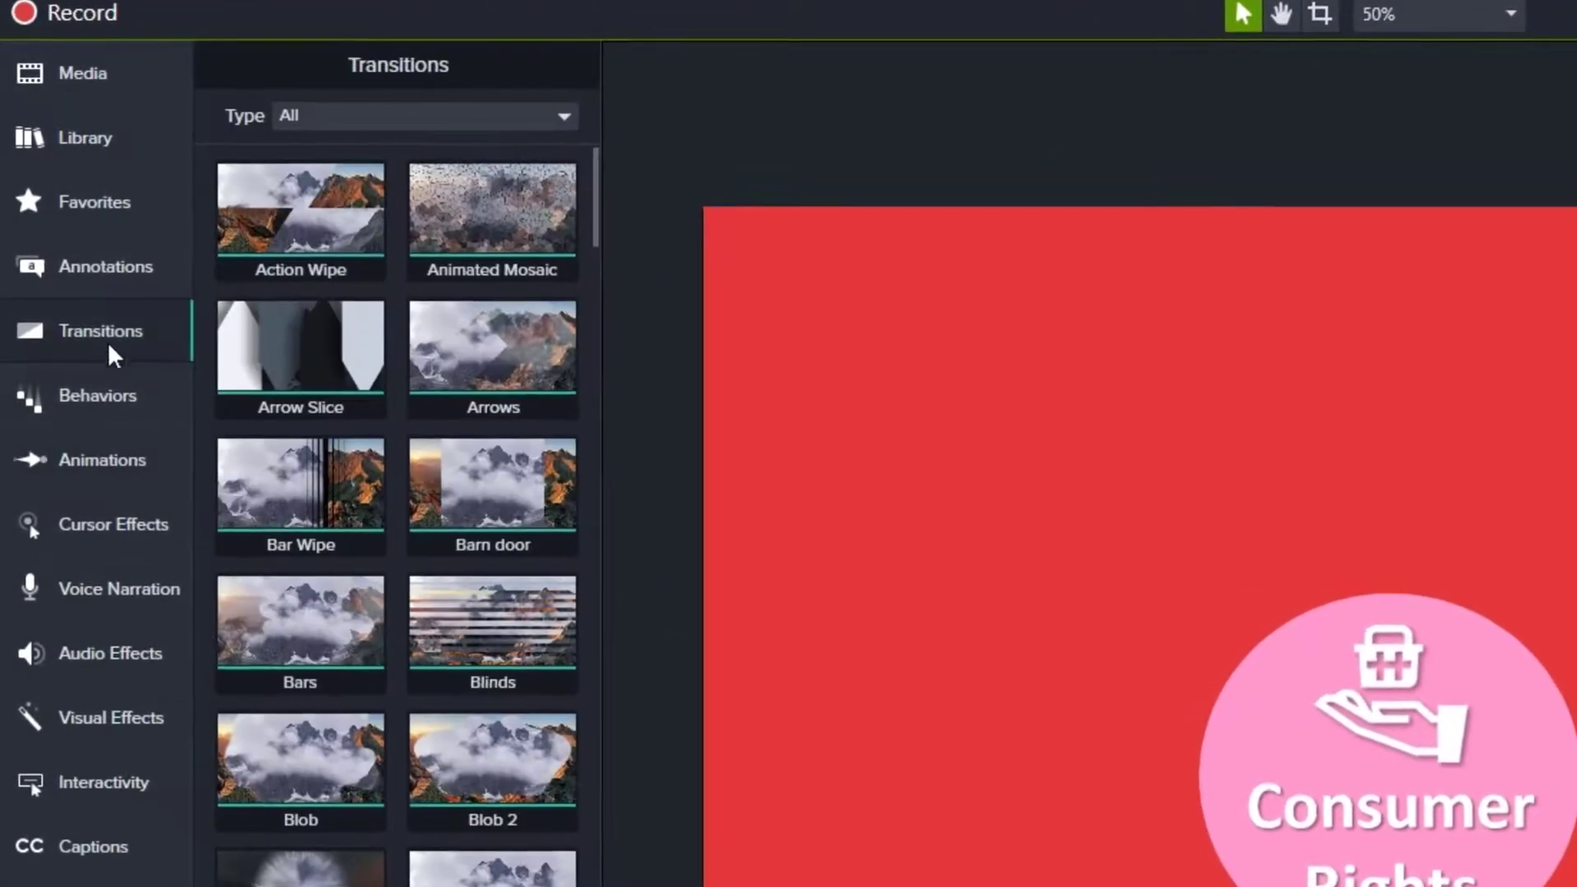
pyautogui.click(85, 457)
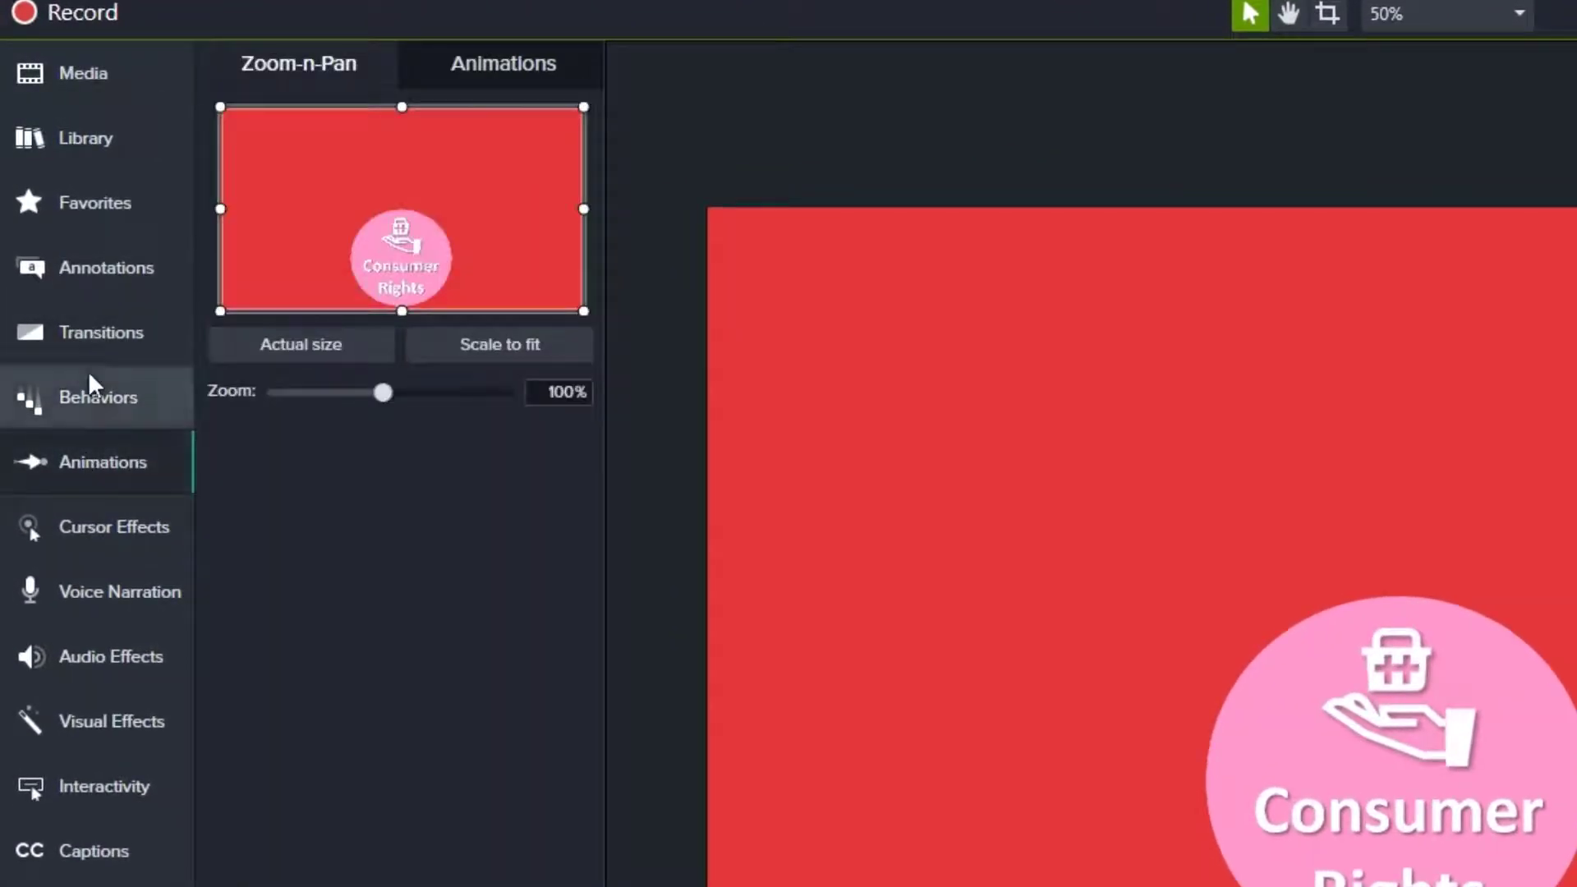
pyautogui.click(115, 289)
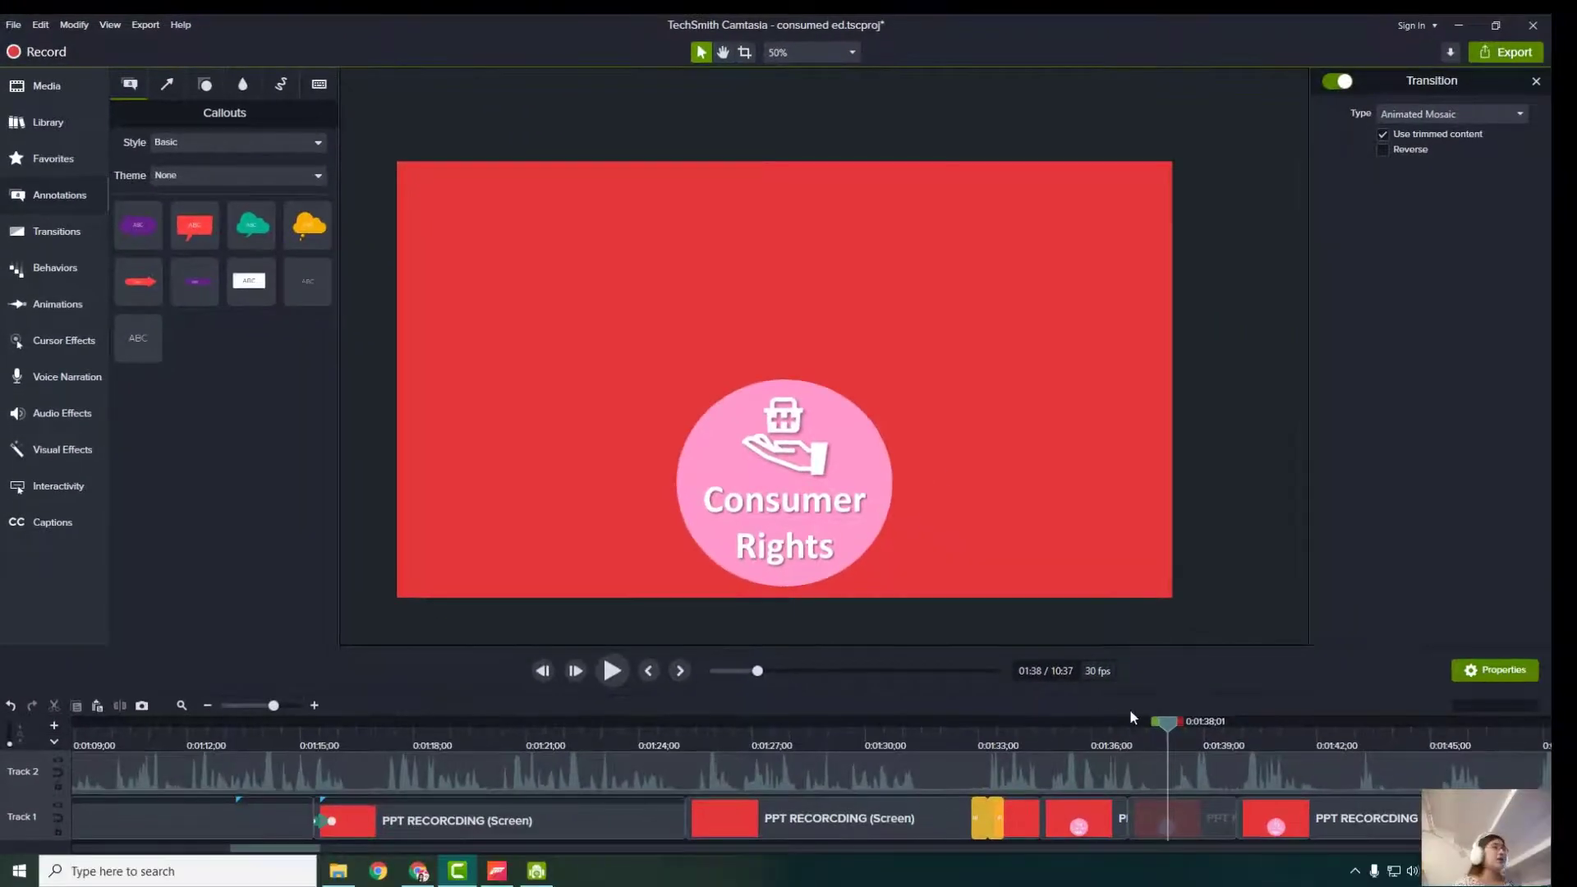
# - Rewind the playhead to about 0:18, where the white frame animation begins
pyautogui.moveTo(1164, 727); pyautogui.dragTo(82, 724)
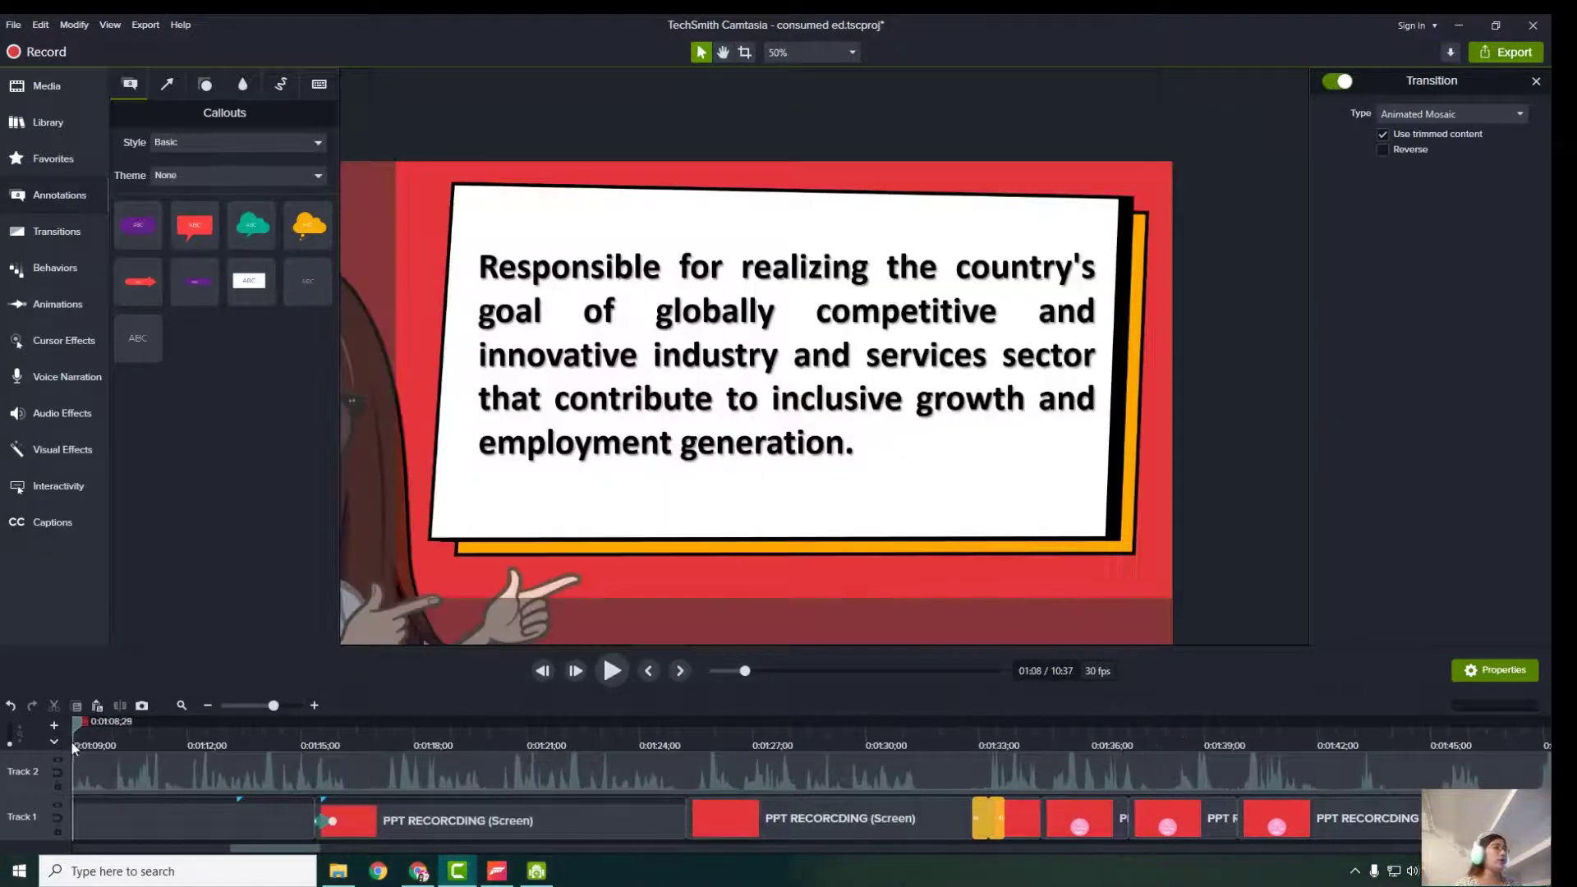
pyautogui.moveTo(288, 848); pyautogui.dragTo(166, 847)
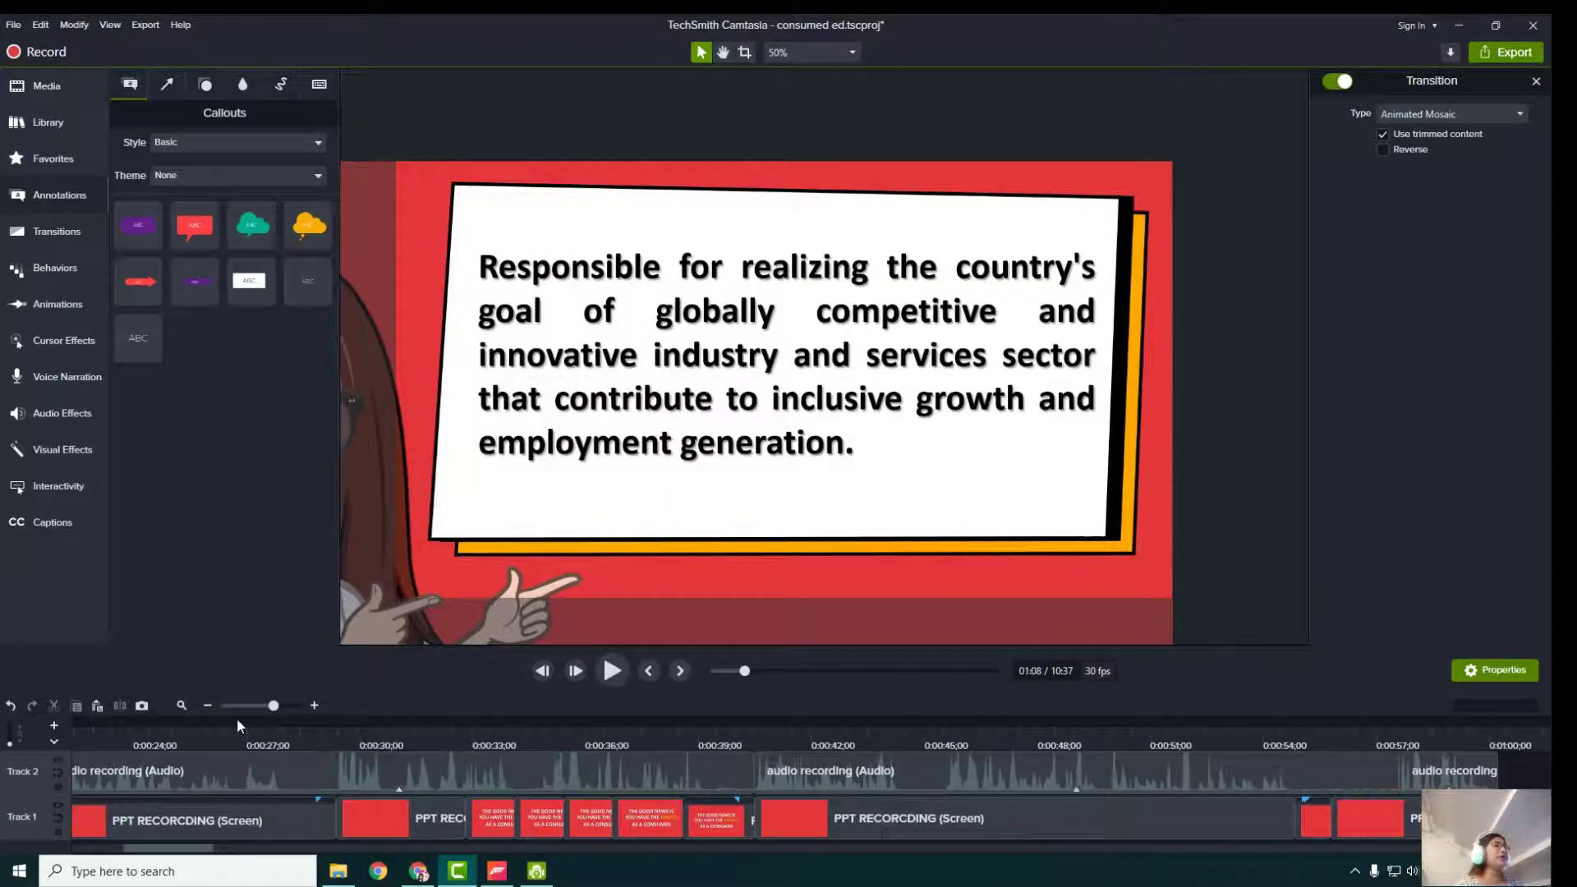
pyautogui.click(236, 719)
pyautogui.moveTo(238, 723); pyautogui.dragTo(75, 724)
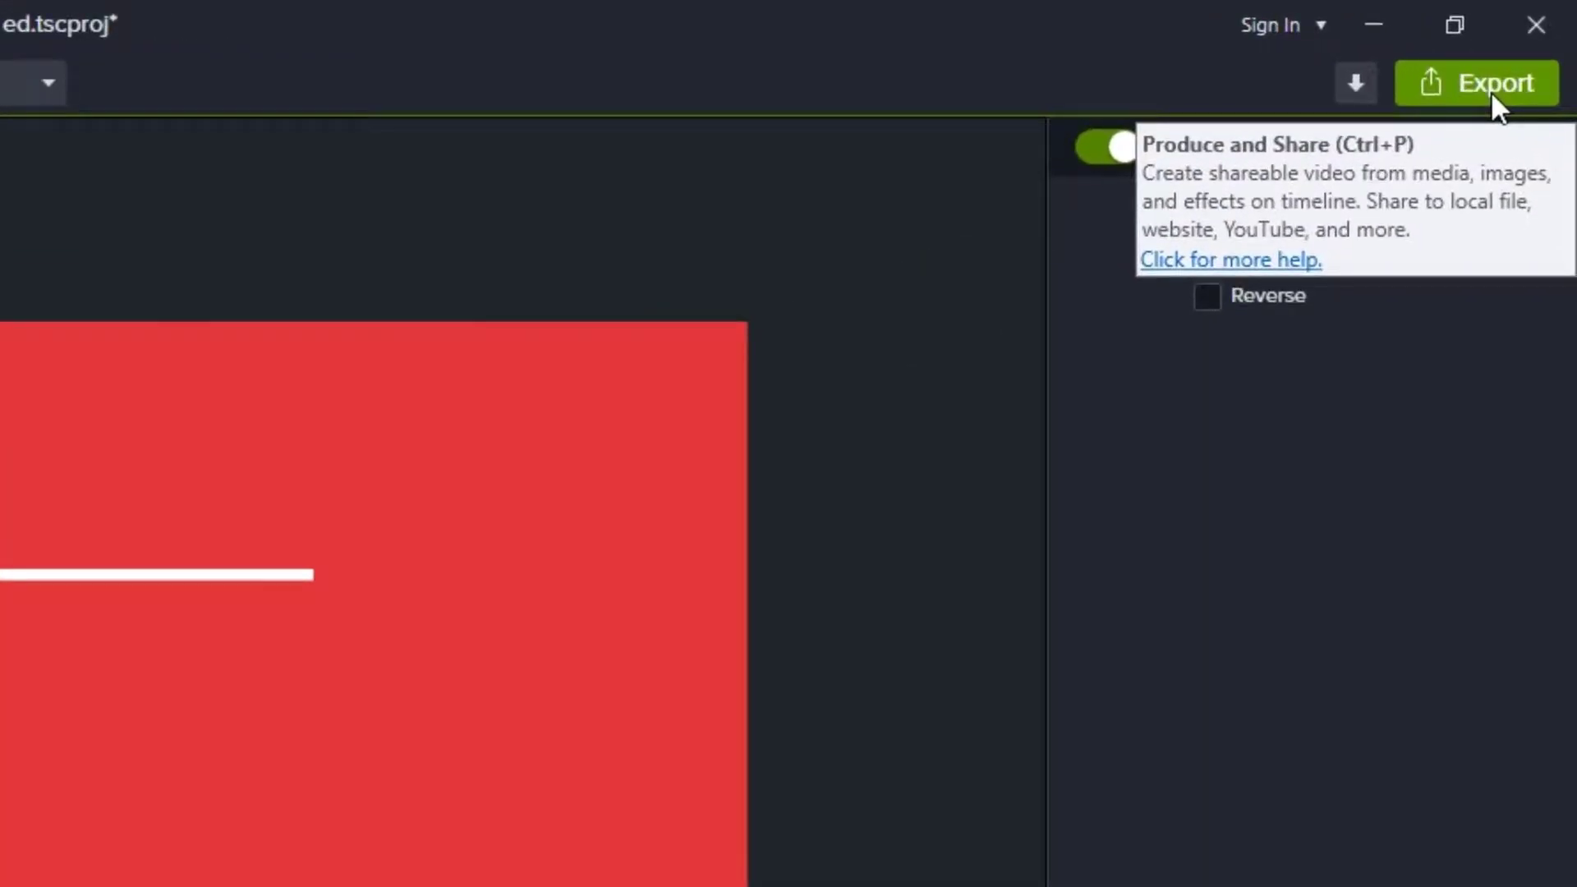
# - Start a Local File export with the MP4 only (up to 1080p) preset in the Production Wizard
pyautogui.click(1491, 90)
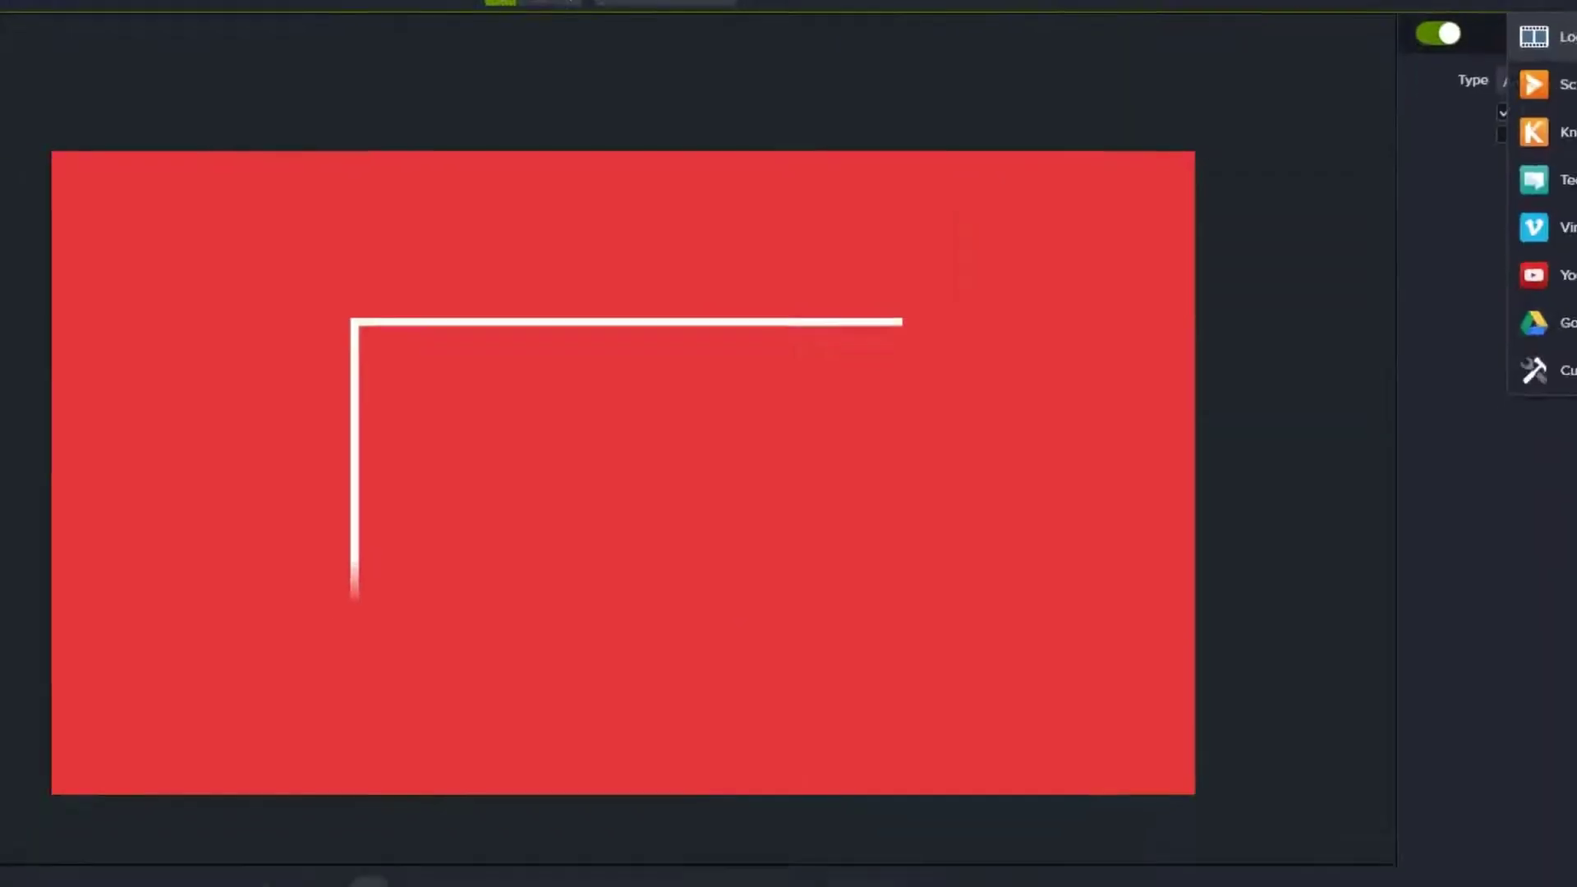
pyautogui.click(1333, 152)
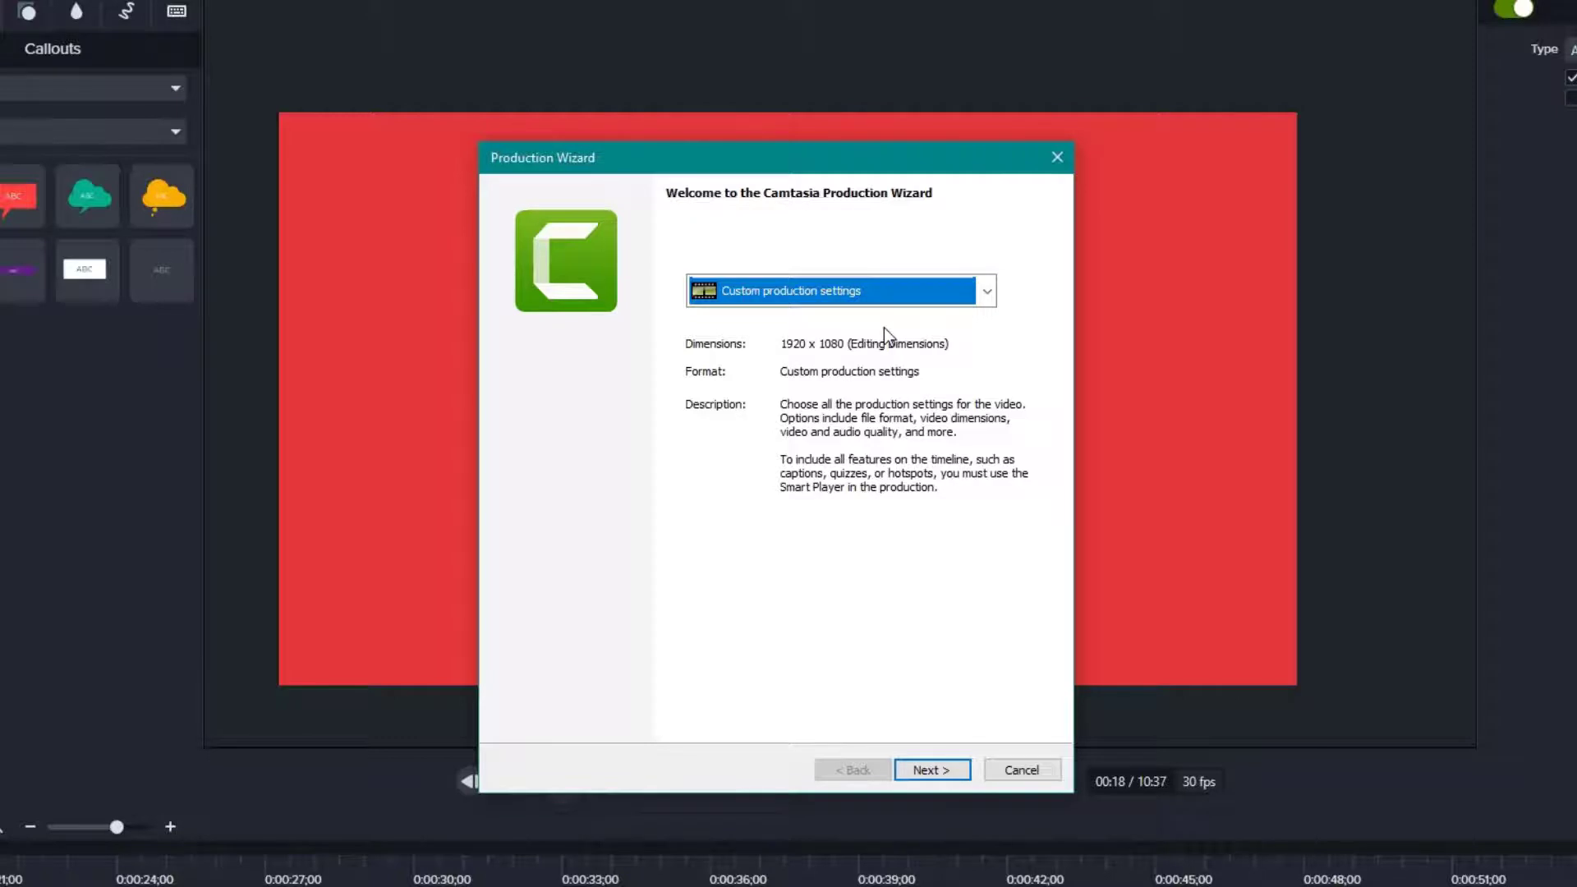
pyautogui.click(986, 294)
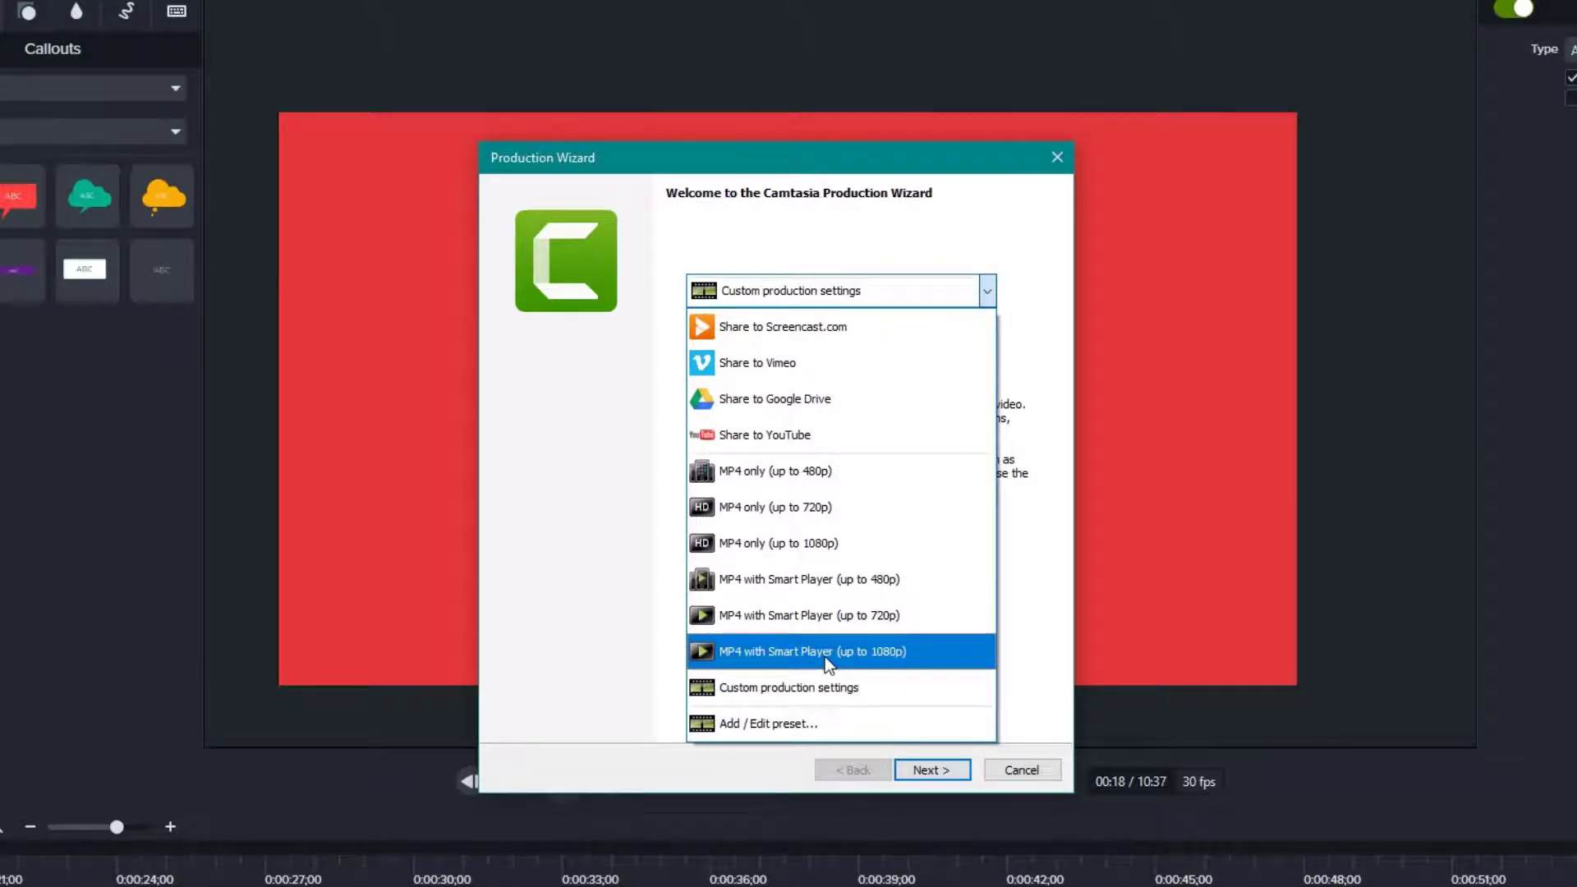
pyautogui.click(825, 558)
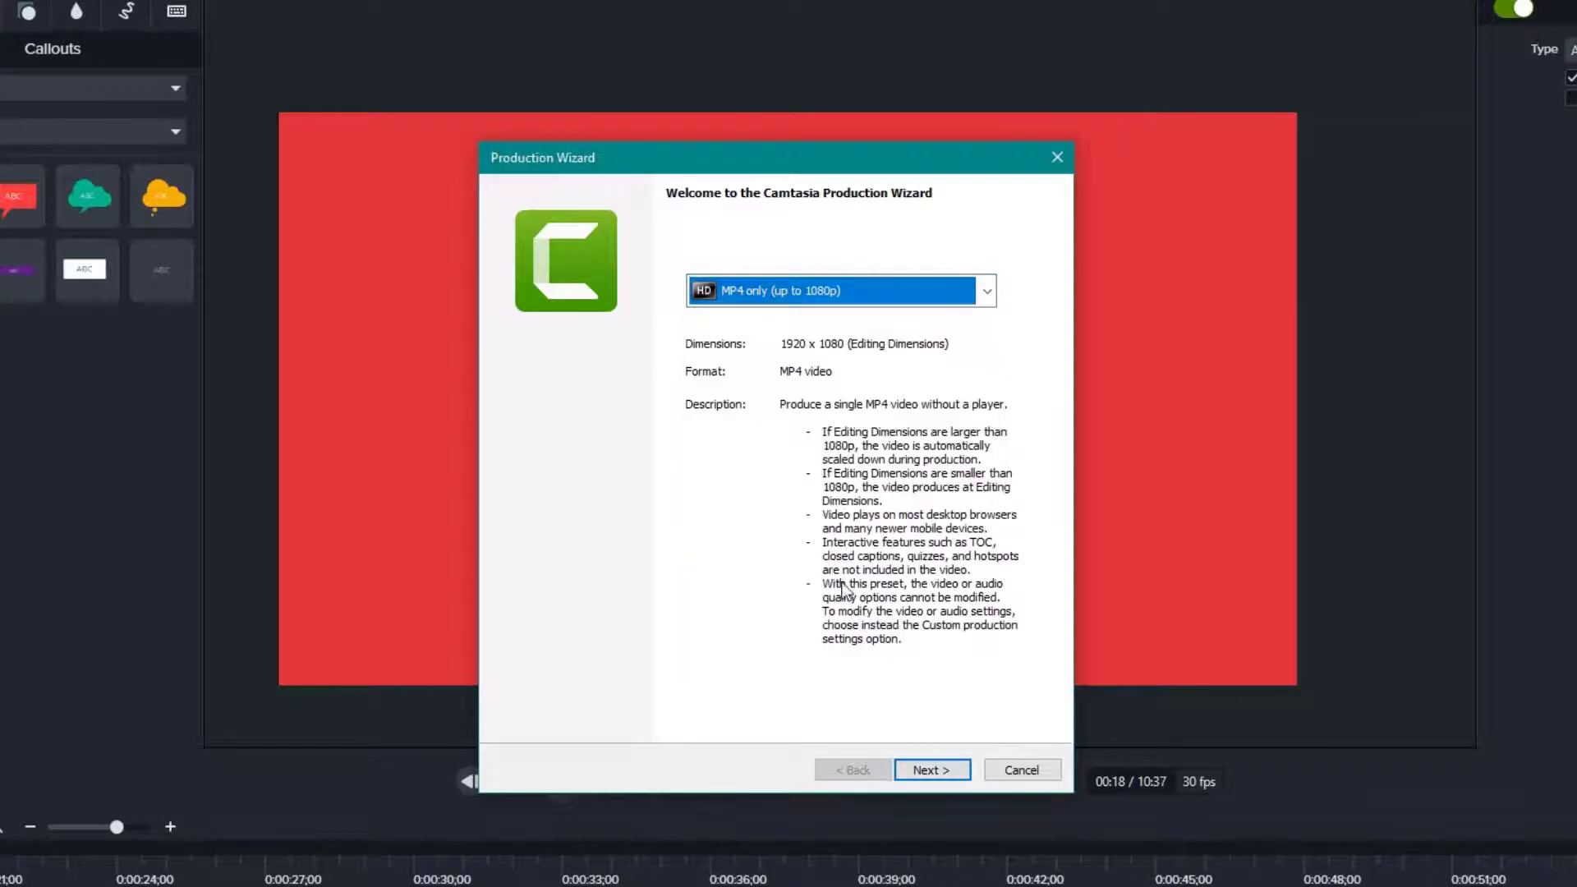
pyautogui.click(916, 770)
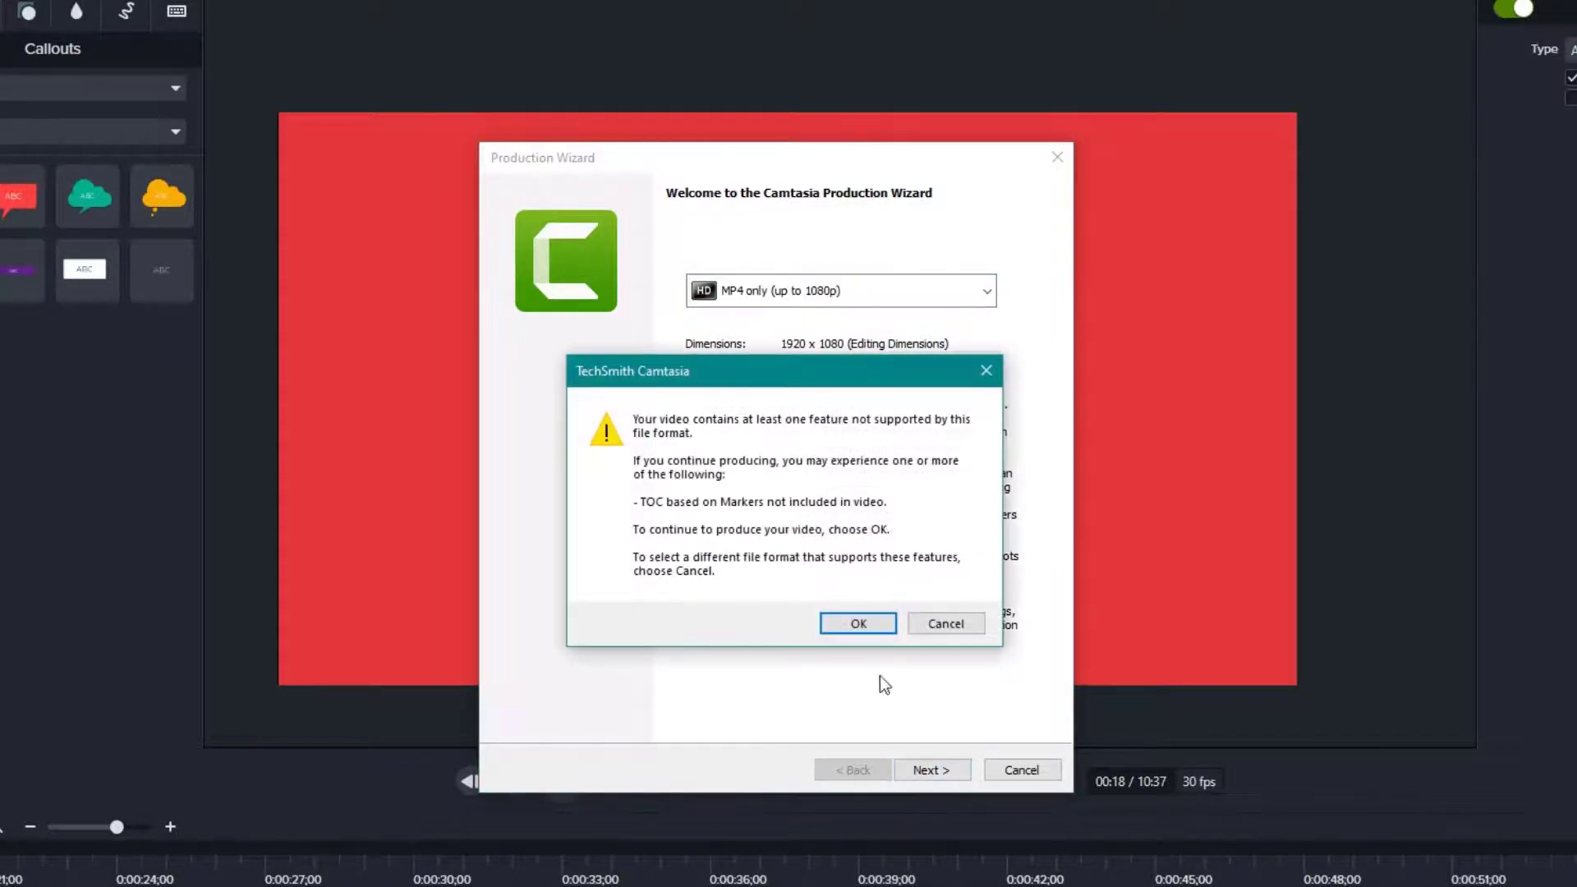
# - Accept the TOC warning and name the production 'Consumer Rights', leaving the output folder at D:
pyautogui.click(831, 624)
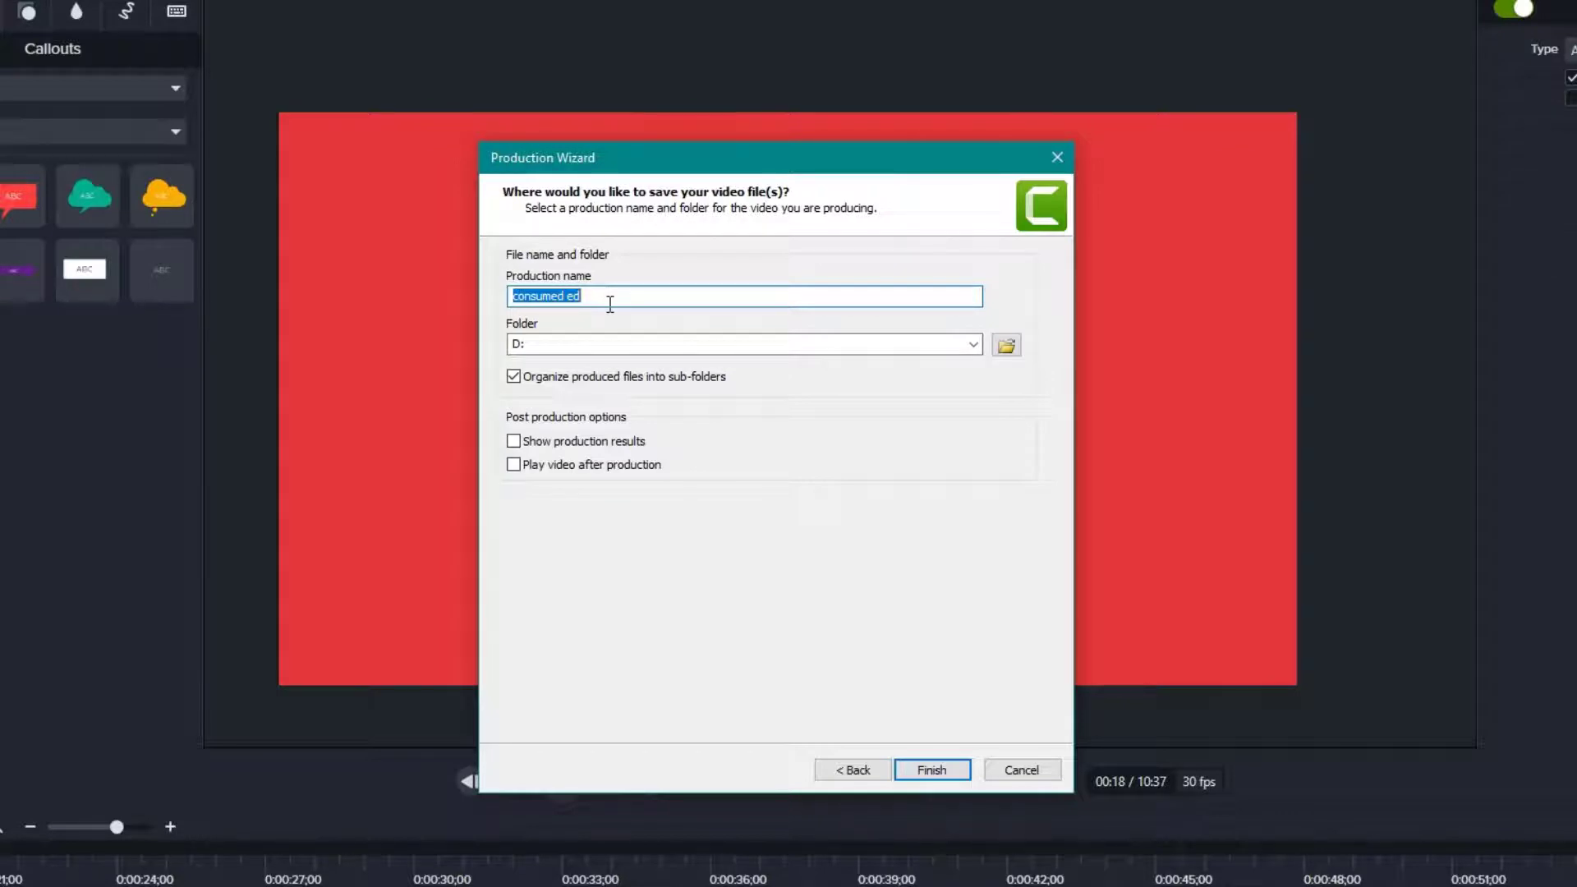
pyautogui.write('Consumer Rights')
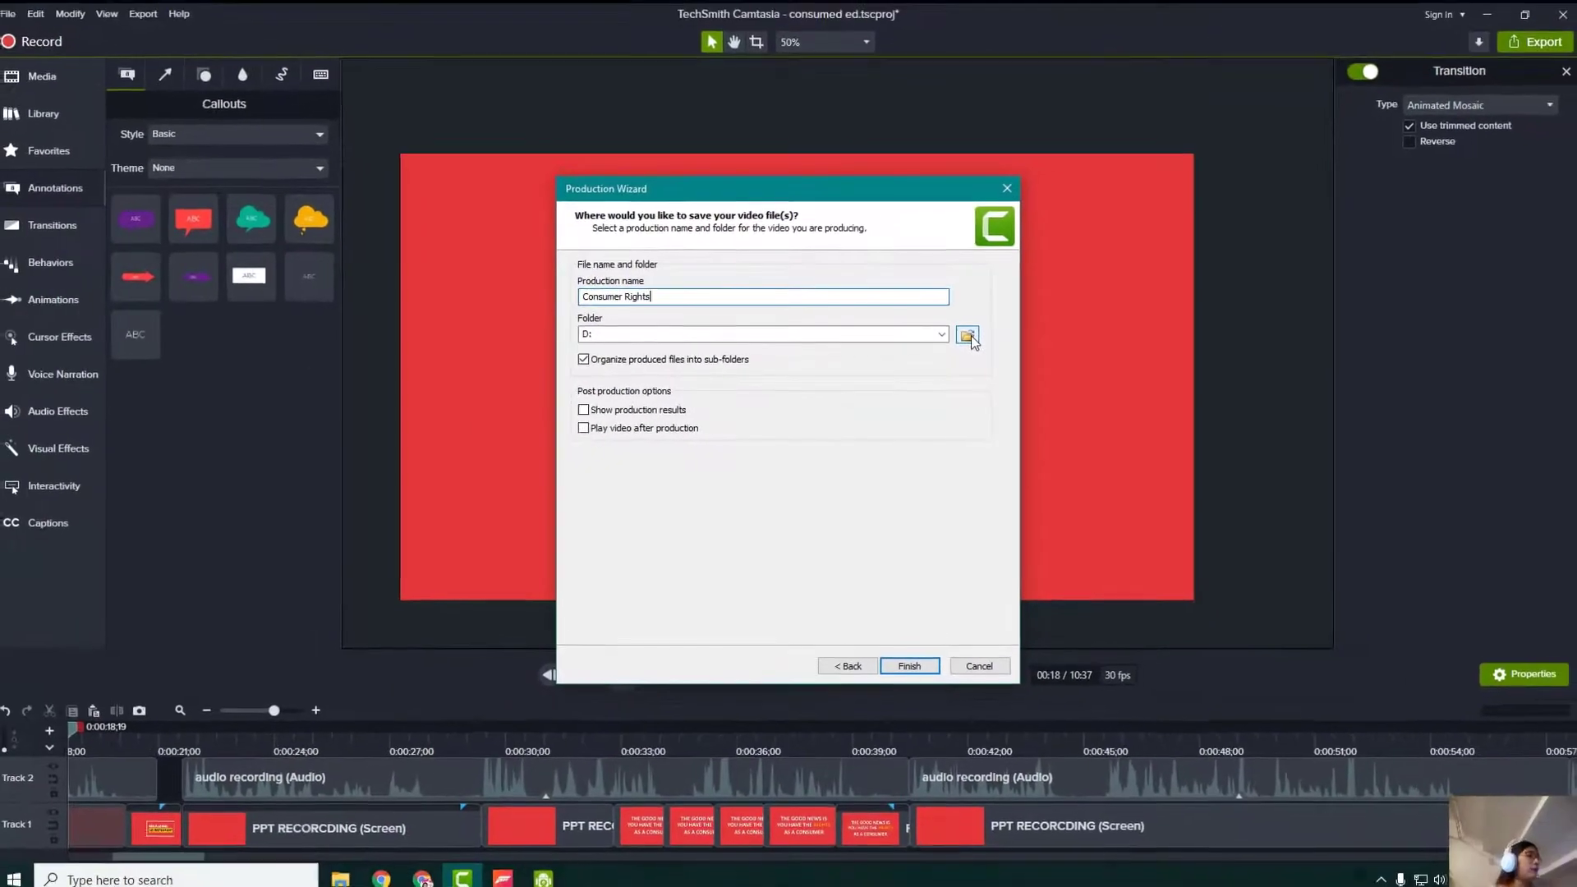
pyautogui.click(967, 335)
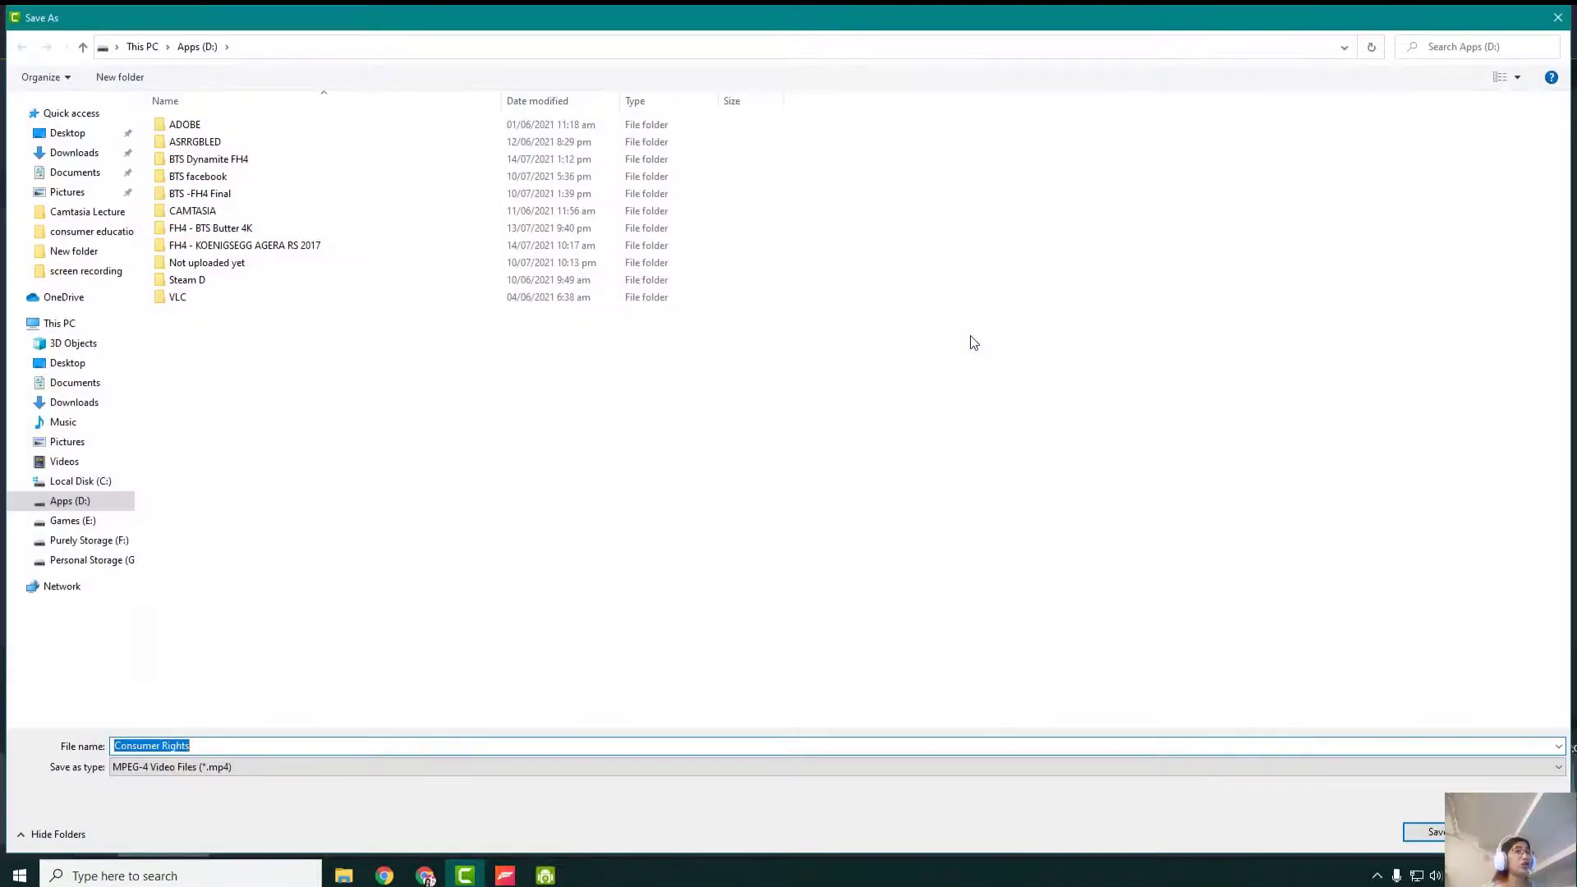
pyautogui.click(121, 559)
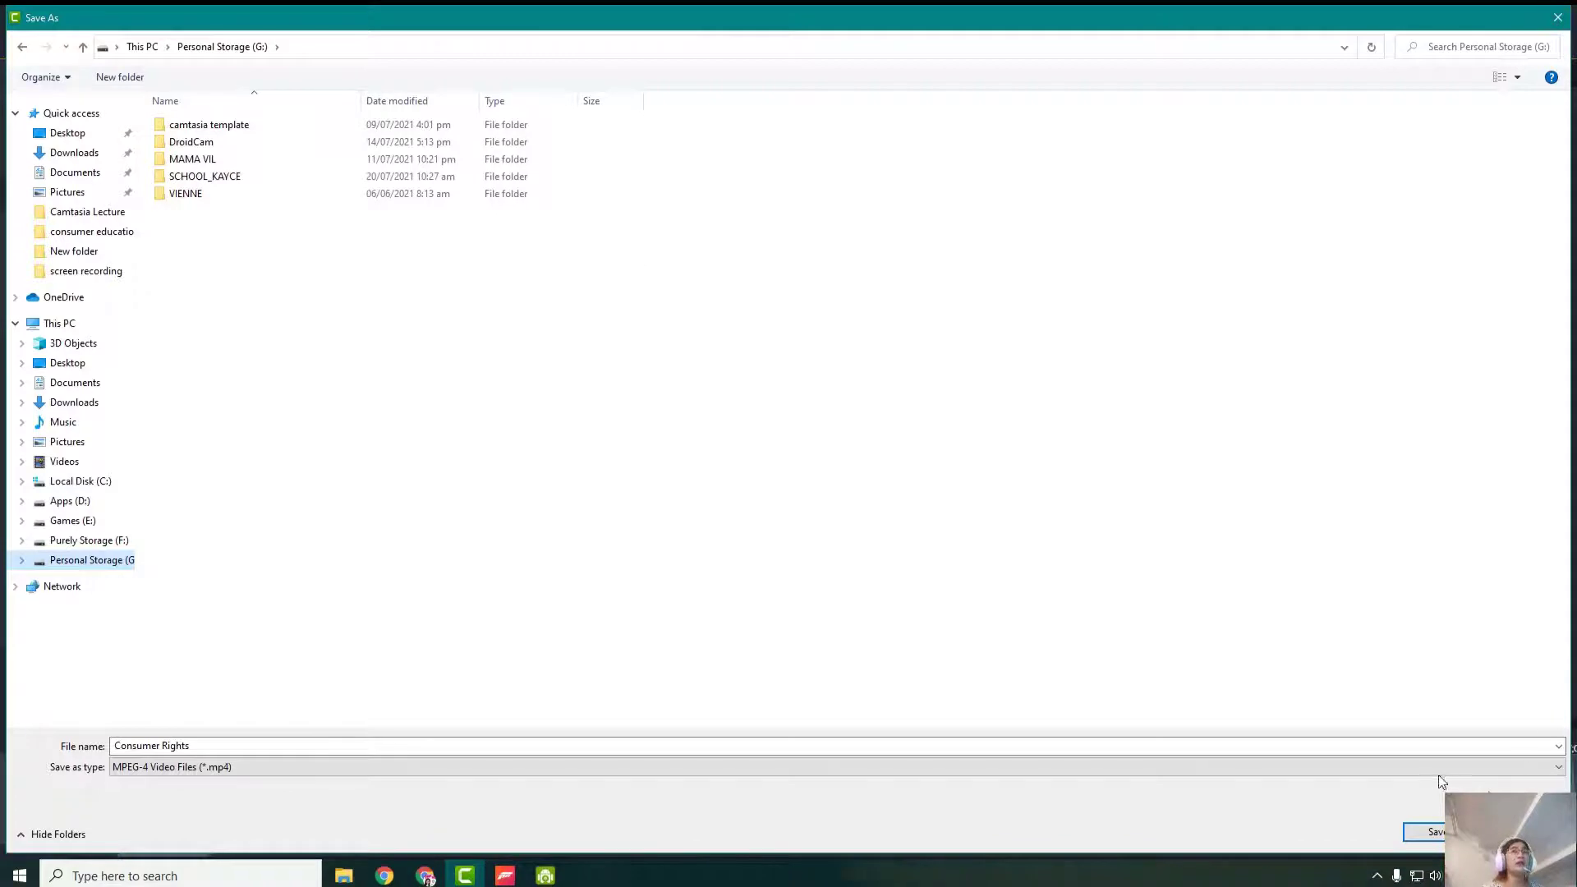
pyautogui.press('Escape')
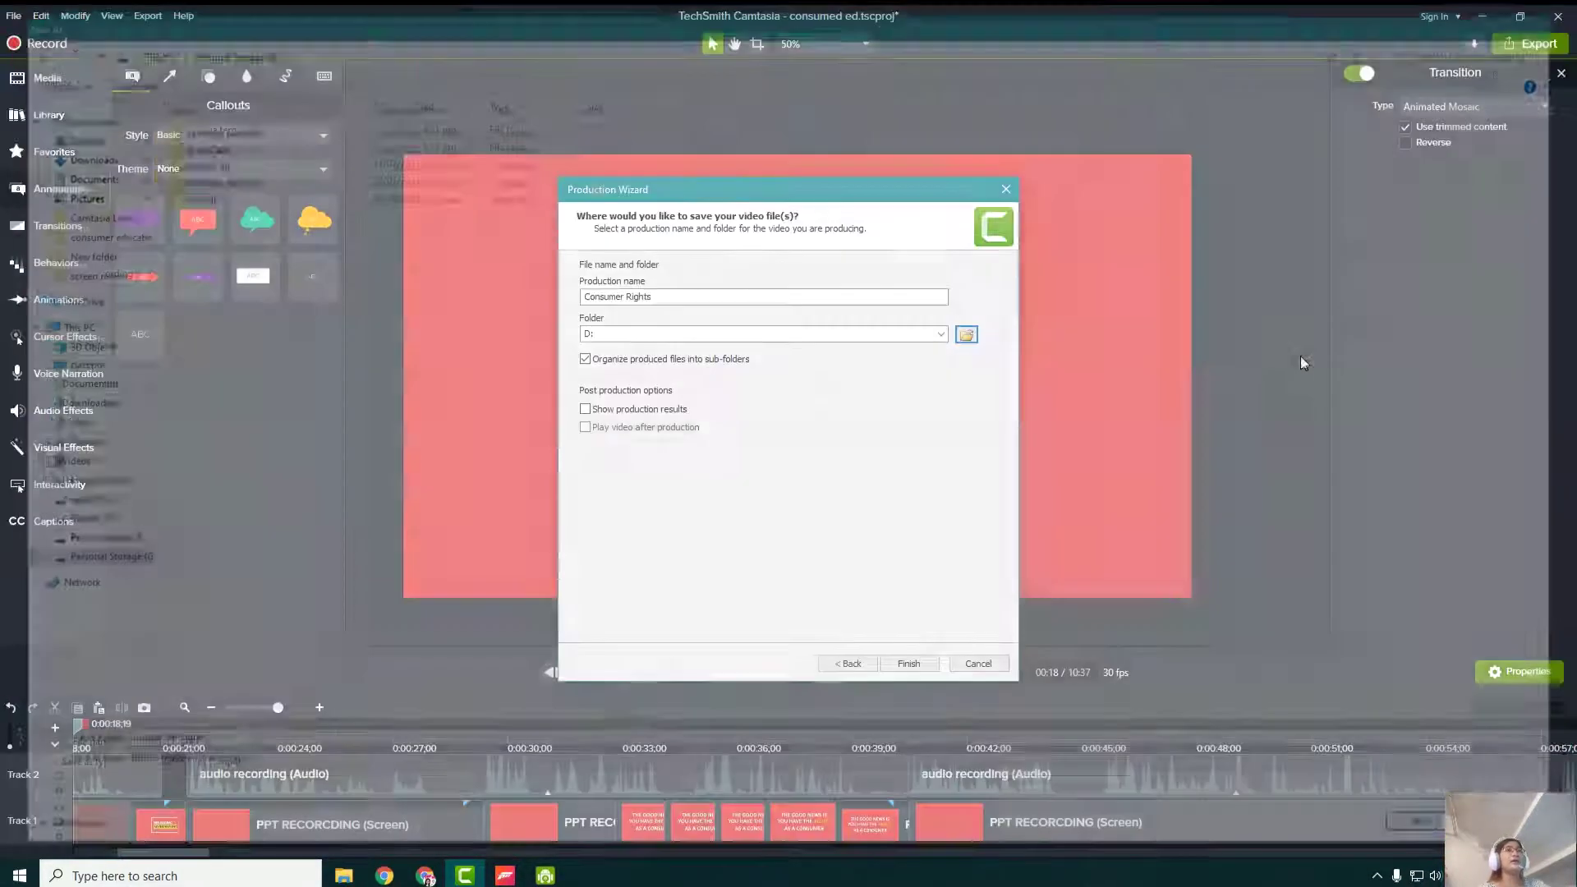